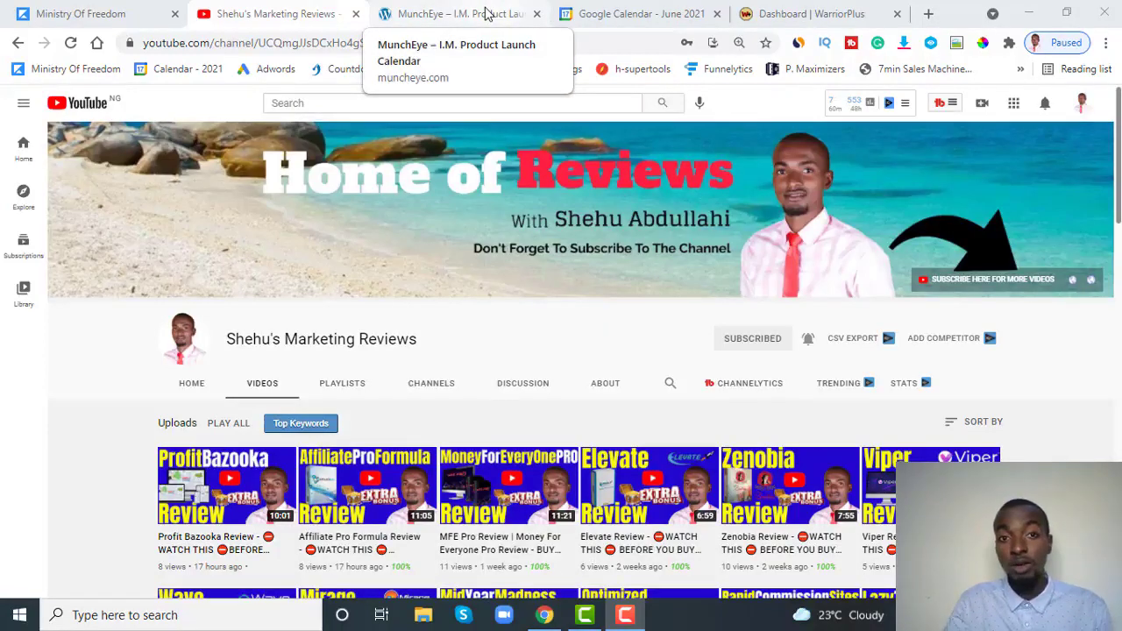
View the MunchEye launch site, the June 2021 schedule in Google Calendar and the WarriorPlus dashboard.
{"action": "left_click", "coordinate": [488, 14]}
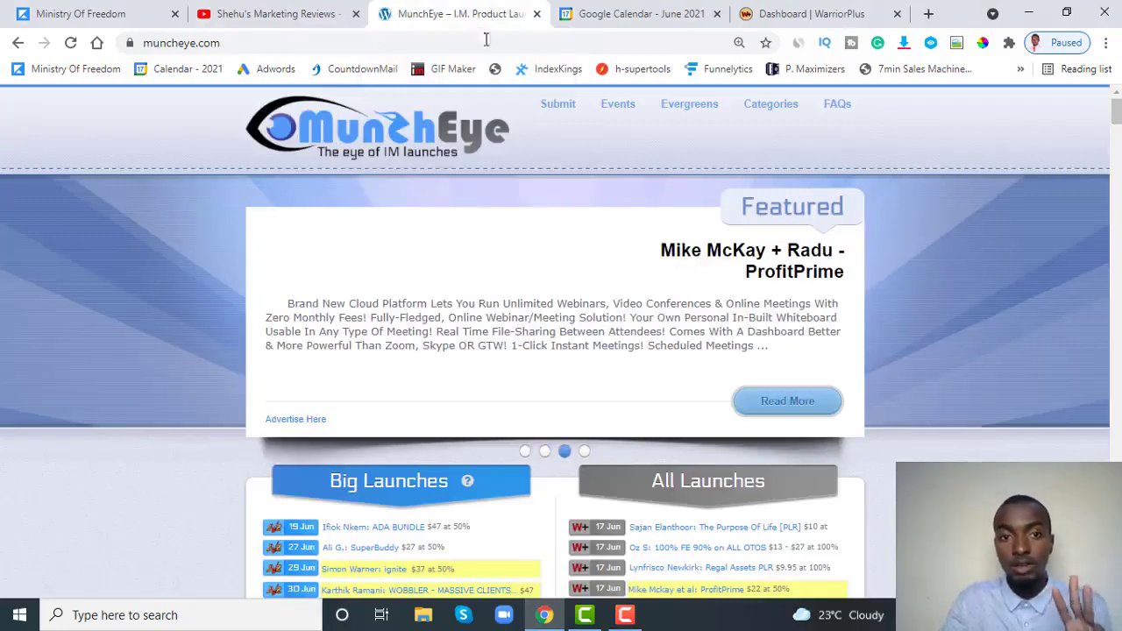
{"action": "left_click", "coordinate": [226, 44]}
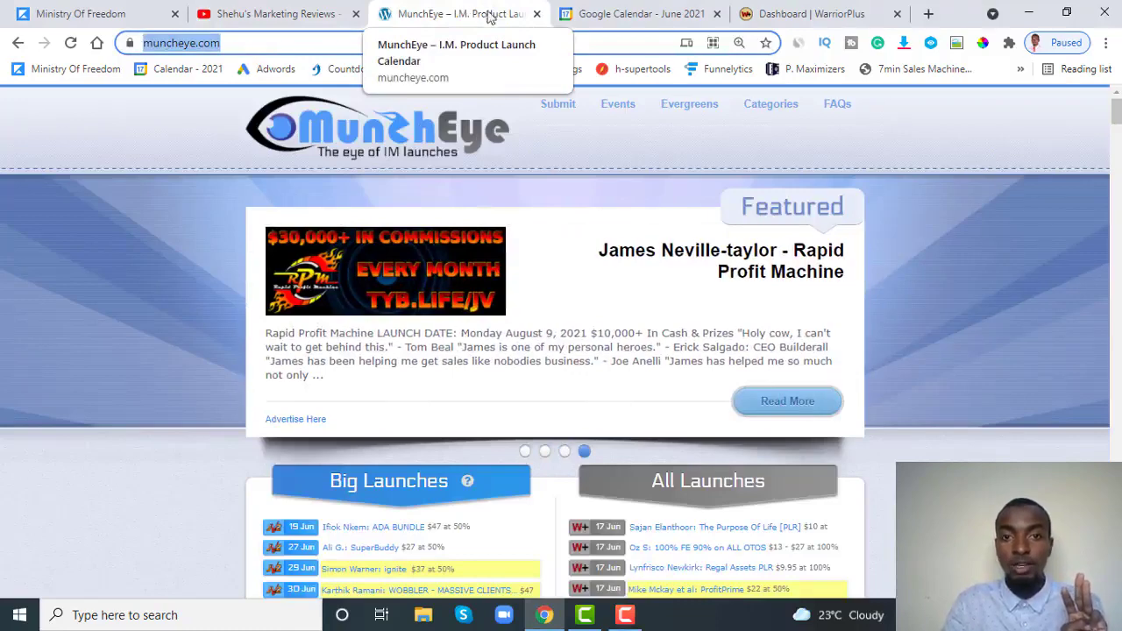
{"action": "left_click", "coordinate": [628, 14]}
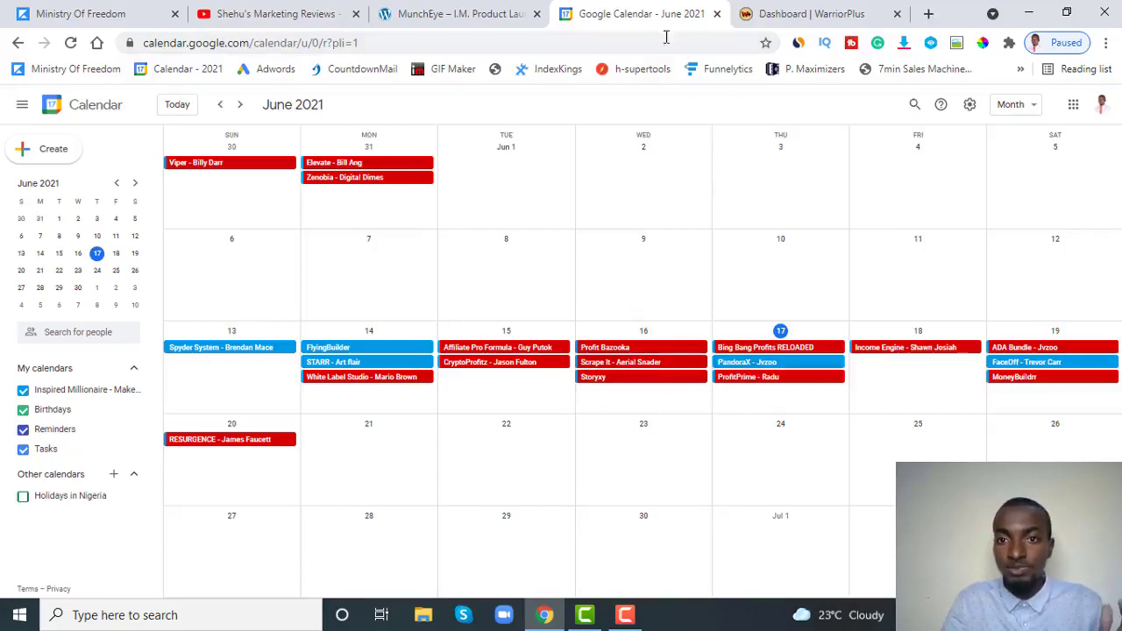
{"action": "left_click", "coordinate": [796, 12]}
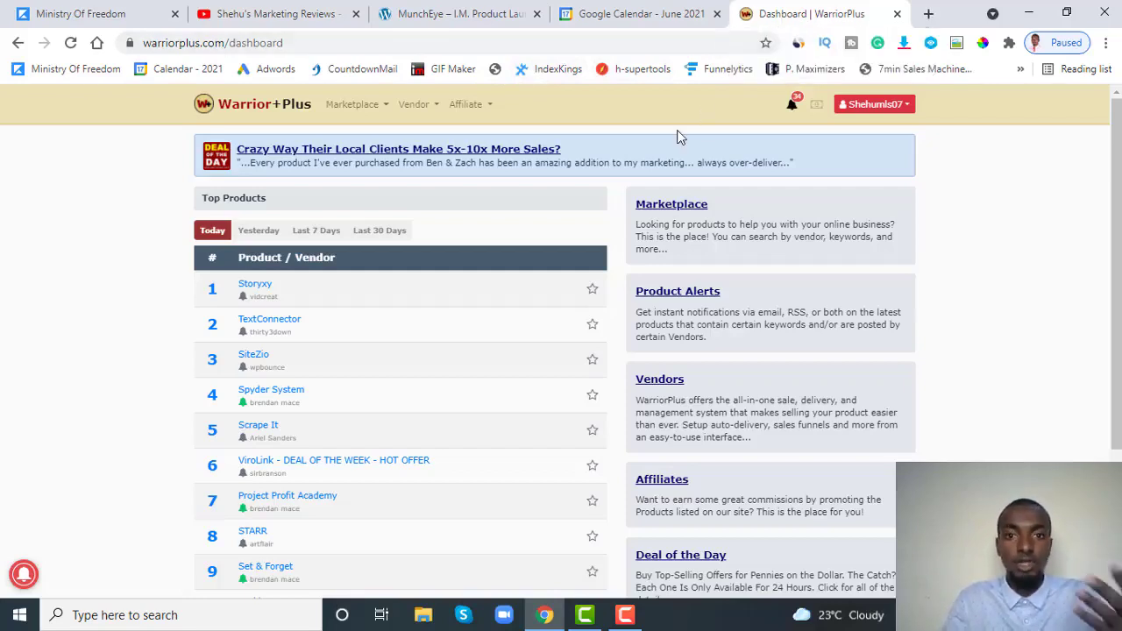
Switch back to MunchEye and look over the Big Launches and All Launches lists.
{"action": "left_click", "coordinate": [455, 14]}
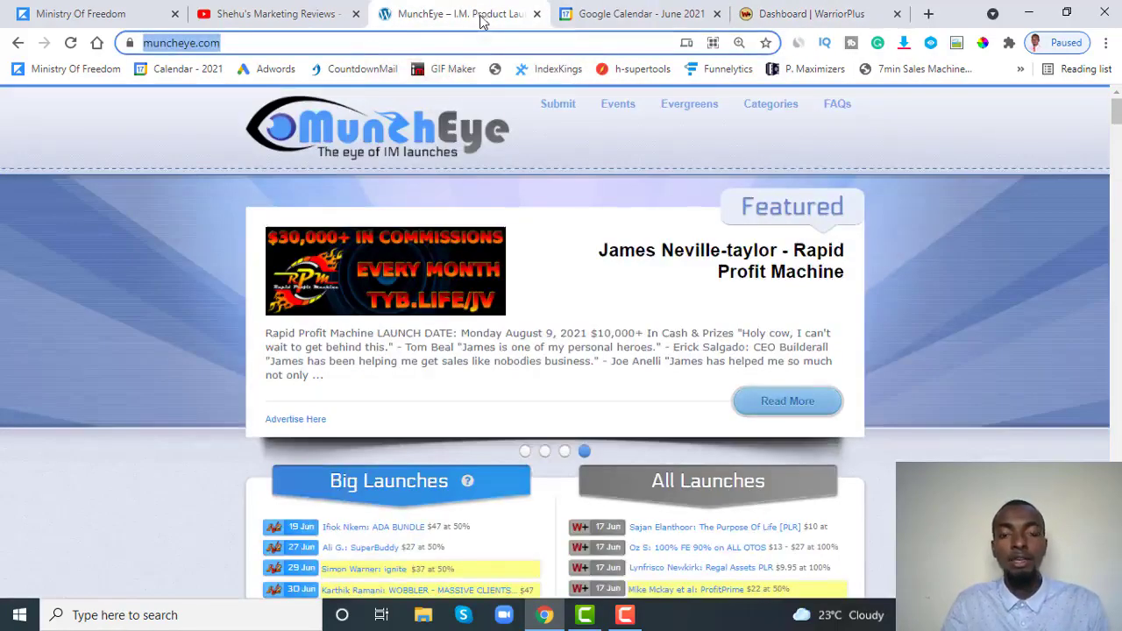
{"action": "left_click", "coordinate": [556, 192]}
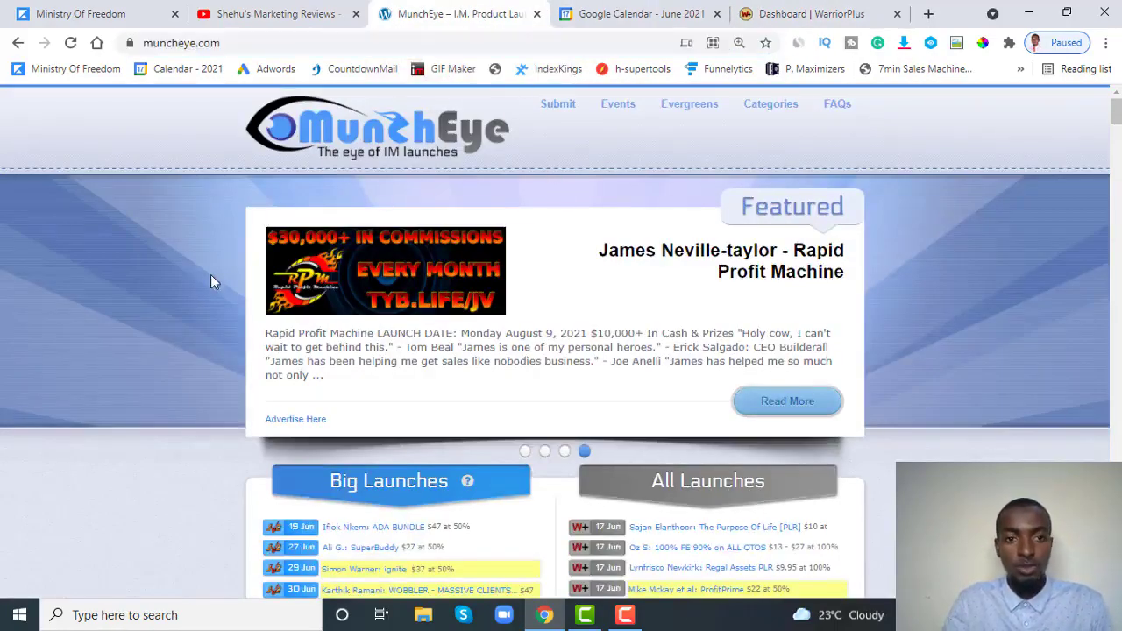
{"action": "scroll", "coordinate": [210, 281], "scroll_direction": "down", "scroll_amount": 3}
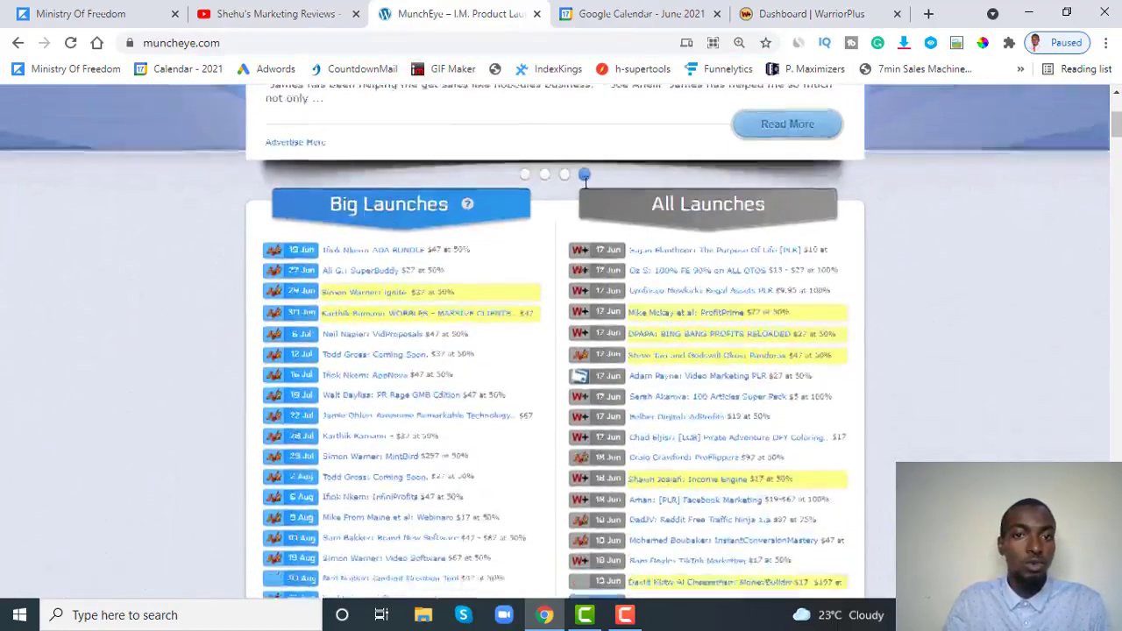
{"action": "scroll", "coordinate": [585, 178], "scroll_direction": "down", "scroll_amount": 2}
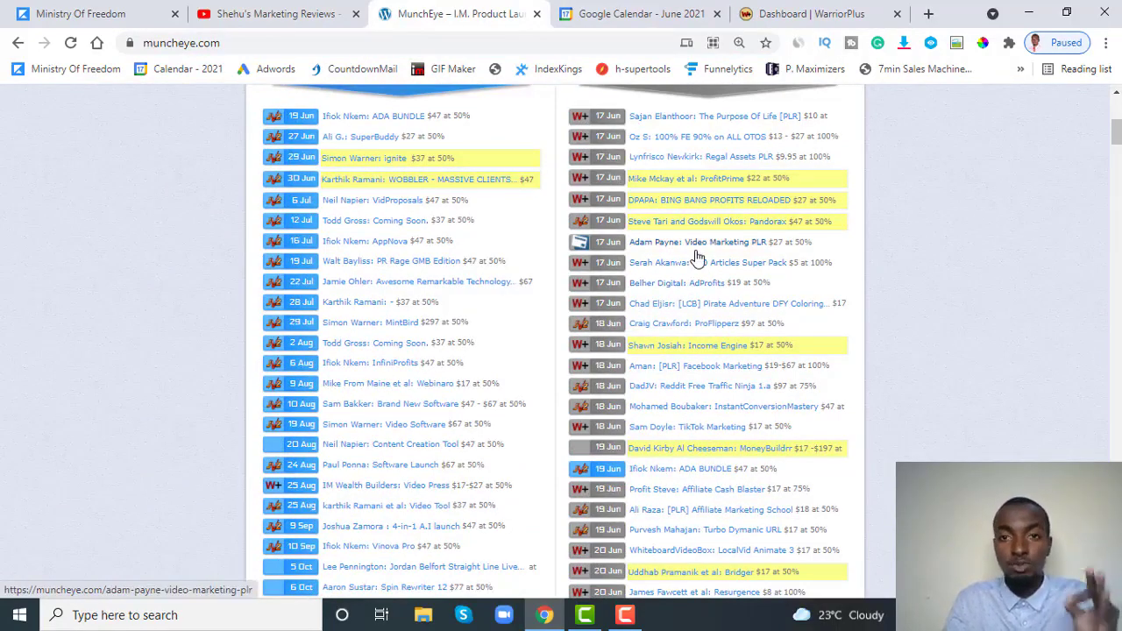
Open the account summary in WarriorPlus and review its account, vendor and affiliate sections.
{"action": "left_click", "coordinate": [803, 18]}
{"action": "left_click", "coordinate": [899, 107]}
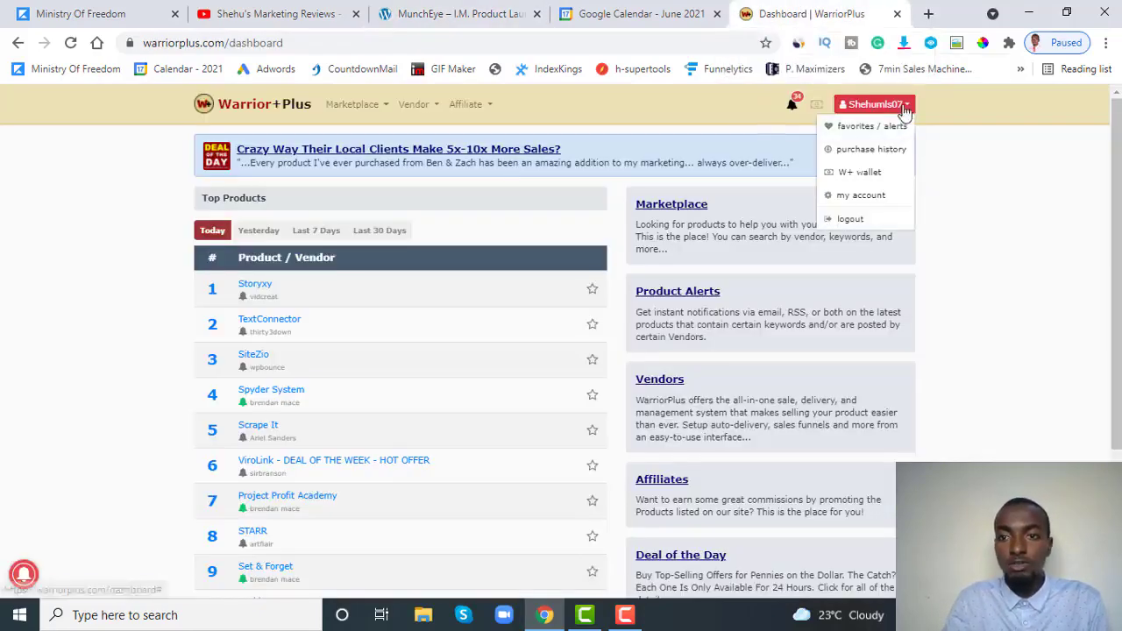
{"action": "left_click", "coordinate": [870, 197]}
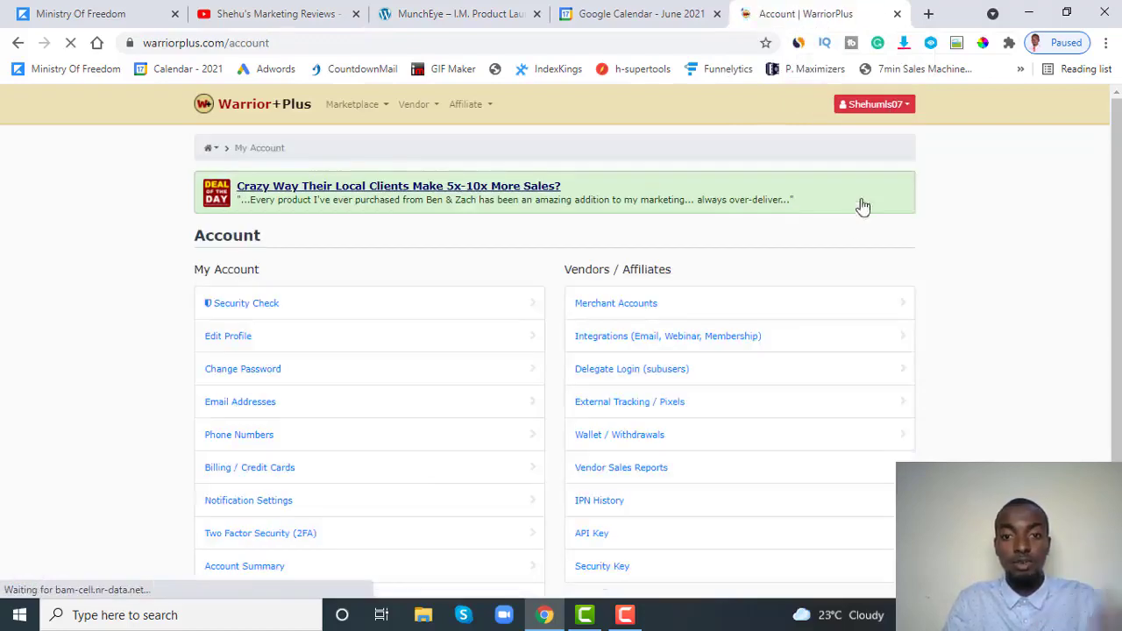
{"action": "scroll", "coordinate": [313, 476], "scroll_direction": "down", "scroll_amount": 2}
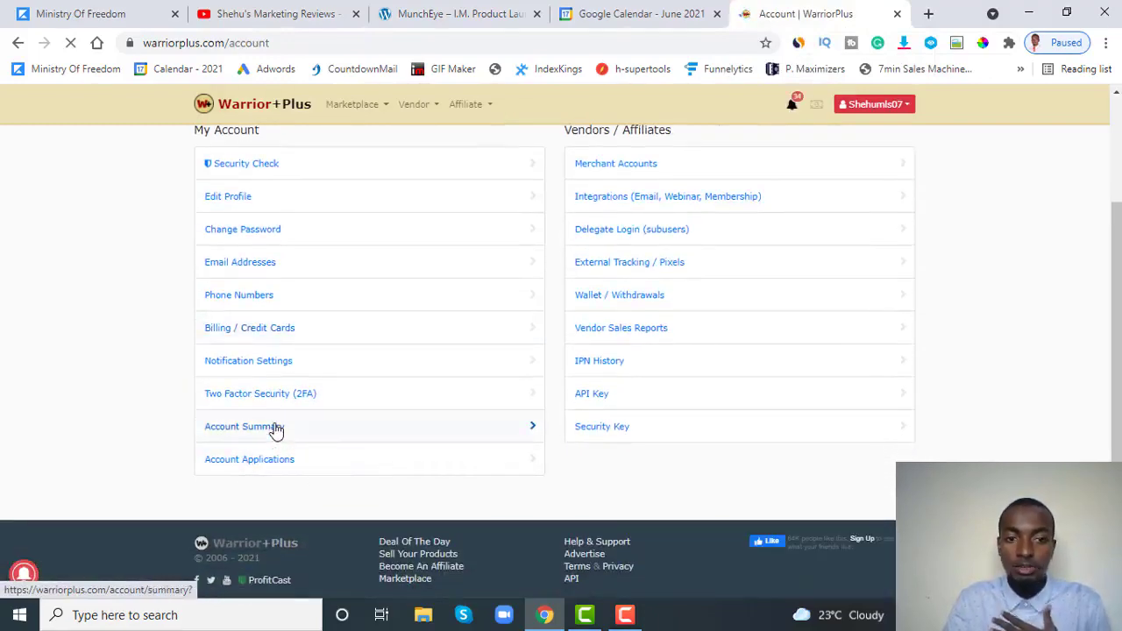
{"action": "left_click", "coordinate": [301, 429]}
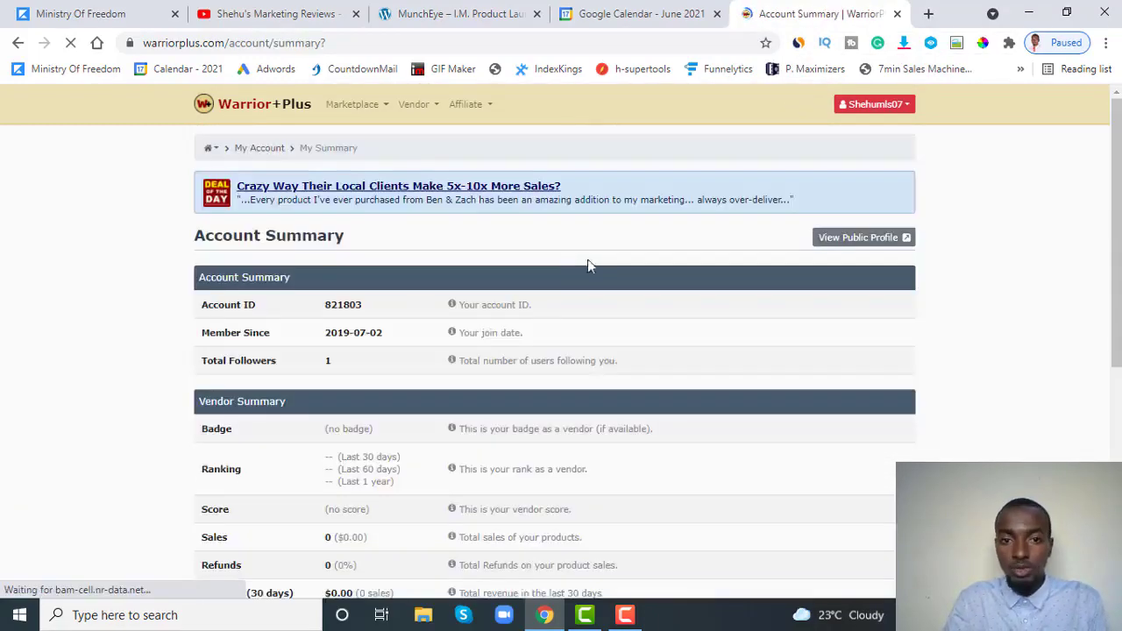
{"action": "scroll", "coordinate": [600, 358], "scroll_direction": "down", "scroll_amount": 2}
{"action": "scroll", "coordinate": [599, 358], "scroll_direction": "down", "scroll_amount": 3}
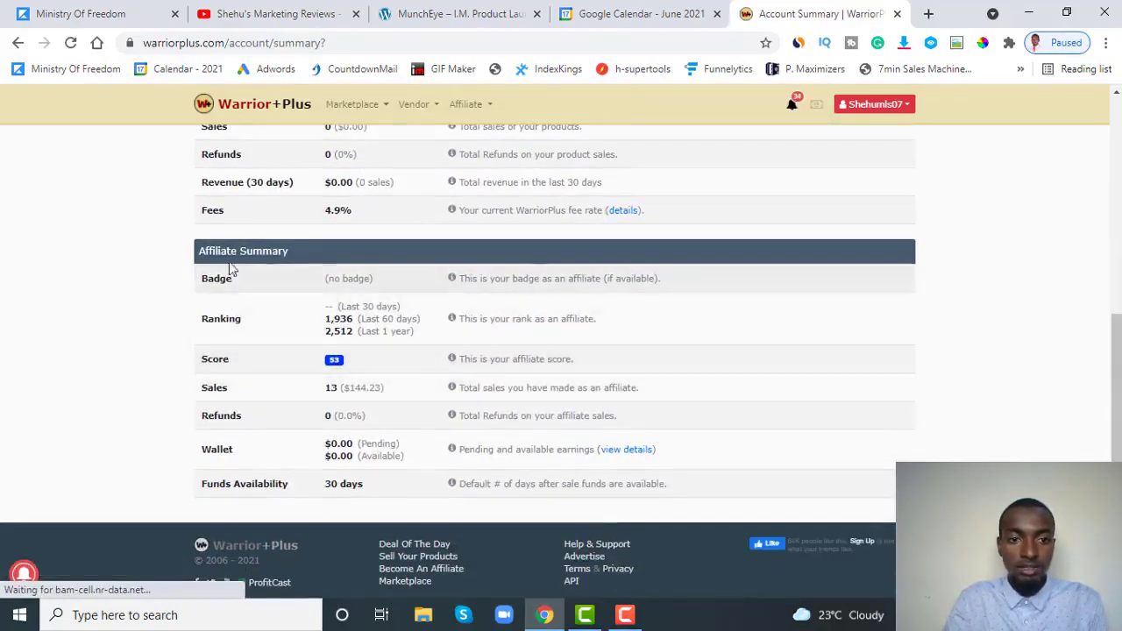
{"action": "scroll", "coordinate": [357, 253], "scroll_direction": "up", "scroll_amount": 3}
{"action": "scroll", "coordinate": [263, 242], "scroll_direction": "up", "scroll_amount": 2}
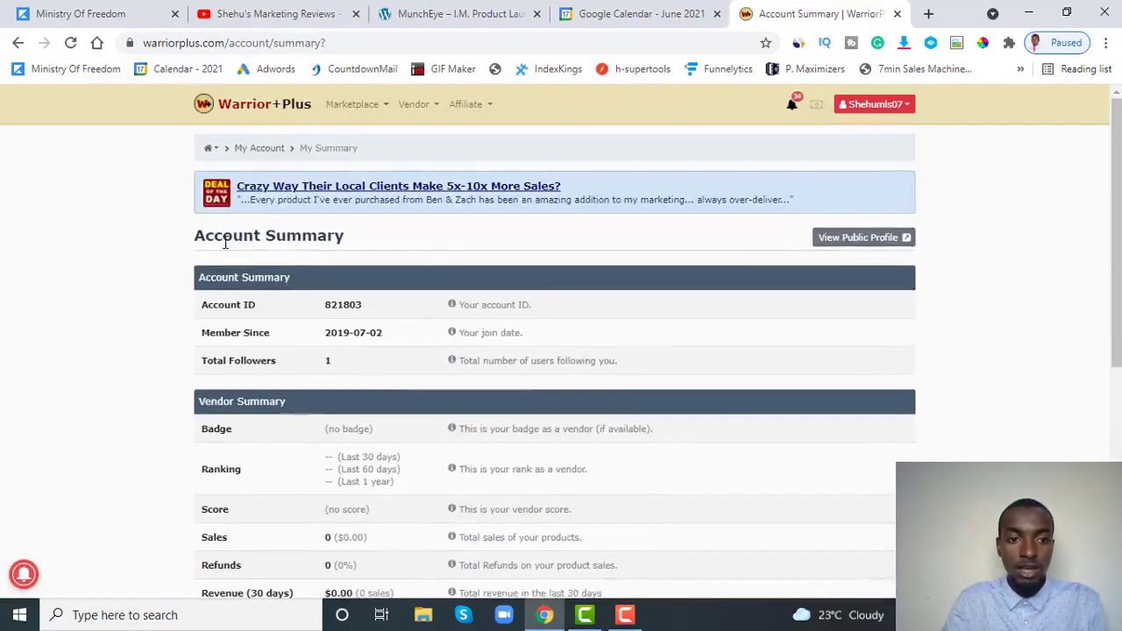
{"action": "scroll", "coordinate": [406, 332], "scroll_direction": "down", "scroll_amount": 5}
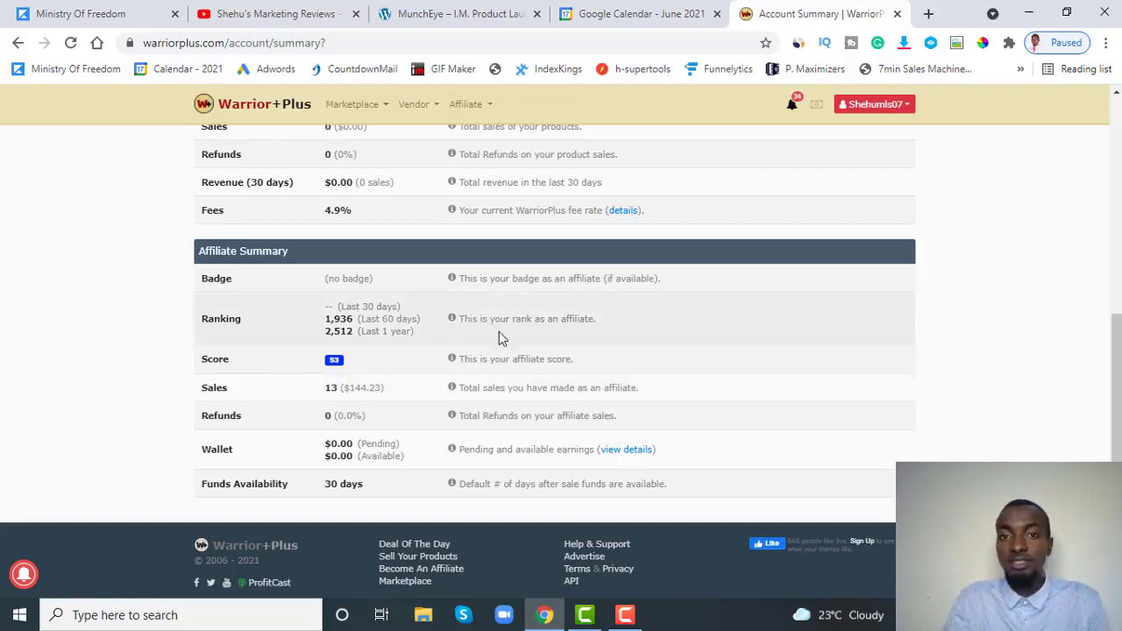
{"action": "scroll", "coordinate": [499, 331], "scroll_direction": "up", "scroll_amount": 5}
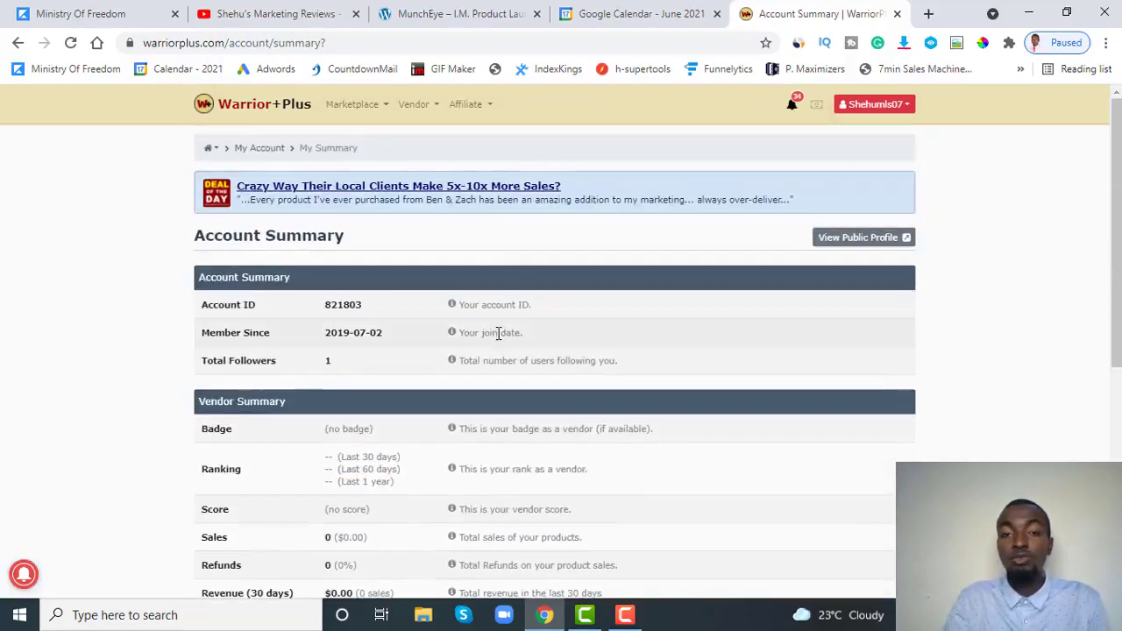
Return to MunchEye and examine the upcoming June launches with their networks, prices and commissions.
{"action": "left_click", "coordinate": [457, 11]}
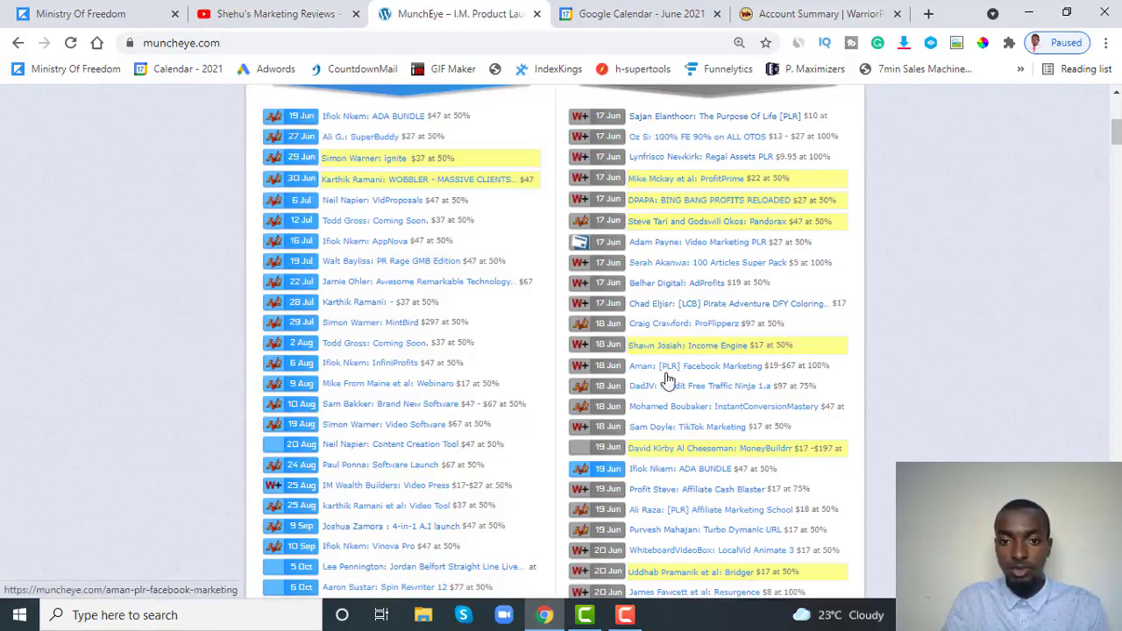
{"action": "scroll", "coordinate": [666, 384], "scroll_direction": "down", "scroll_amount": 2}
{"action": "scroll", "coordinate": [666, 384], "scroll_direction": "down", "scroll_amount": 2}
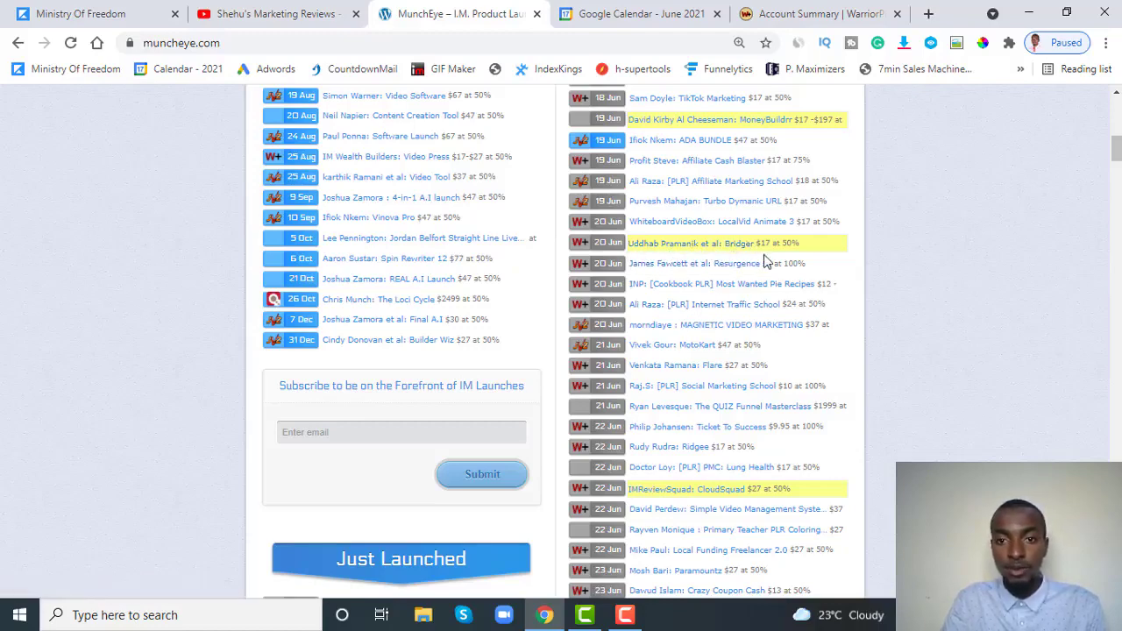
{"action": "scroll", "coordinate": [754, 261], "scroll_direction": "up", "scroll_amount": 1}
{"action": "scroll", "coordinate": [763, 258], "scroll_direction": "up", "scroll_amount": 2}
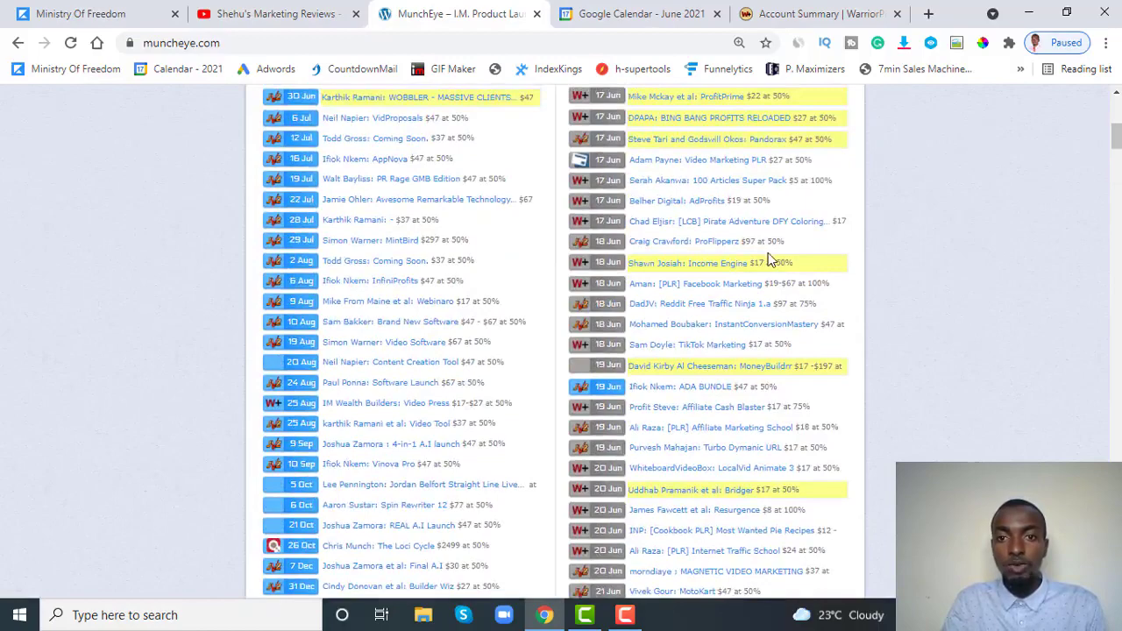
{"action": "scroll", "coordinate": [768, 260], "scroll_direction": "up", "scroll_amount": 2}
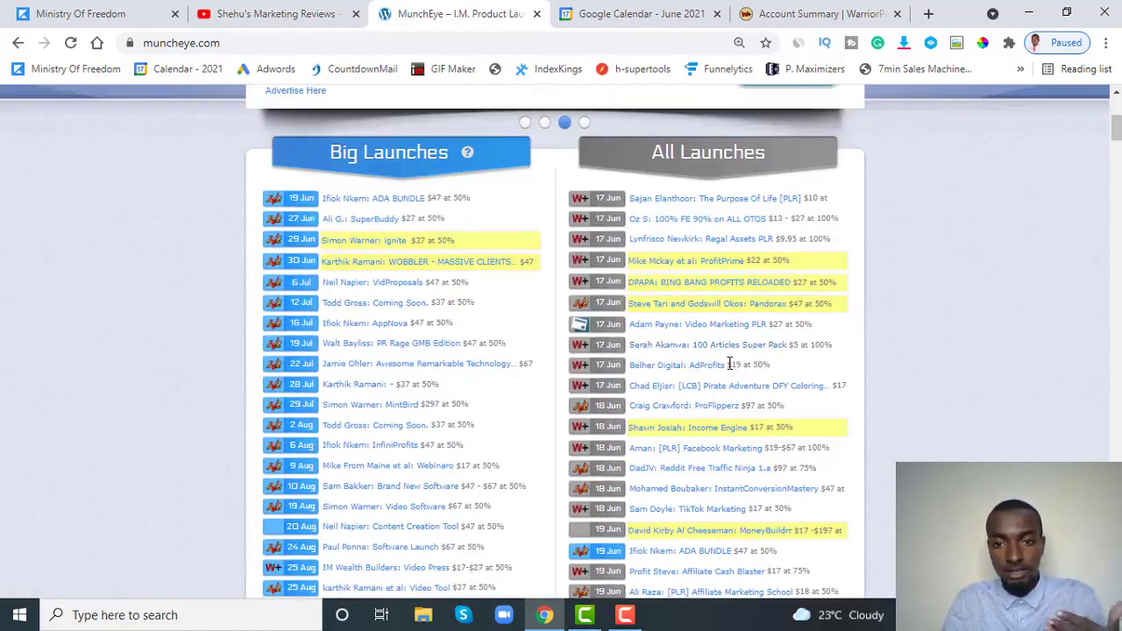
{"action": "scroll", "coordinate": [729, 364], "scroll_direction": "down", "scroll_amount": 2}
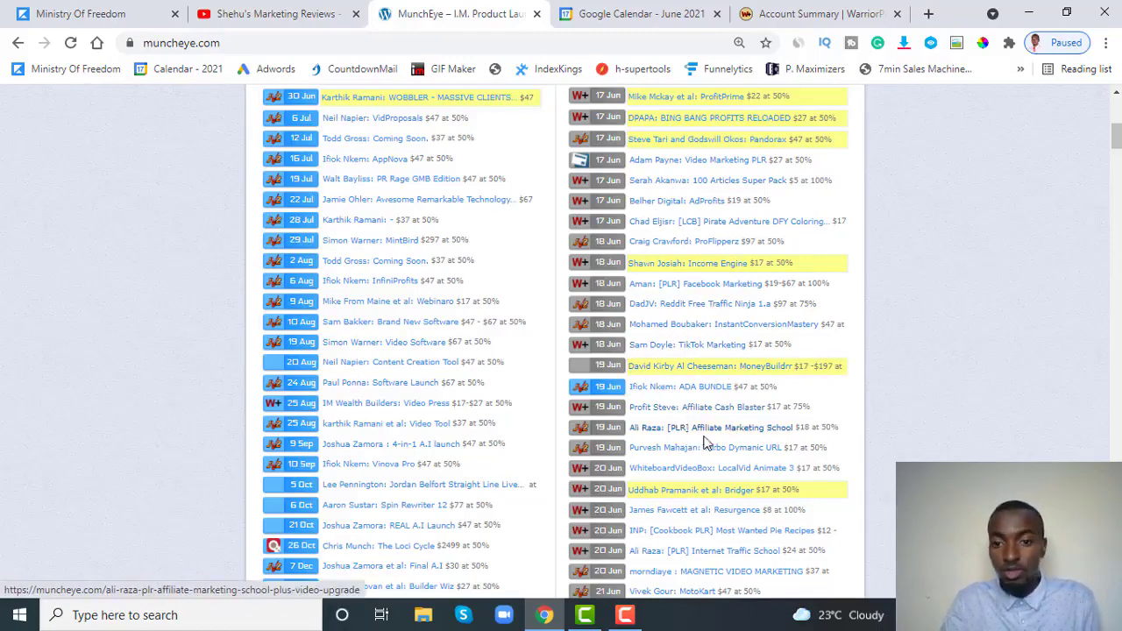
{"action": "scroll", "coordinate": [697, 425], "scroll_direction": "down", "scroll_amount": 2}
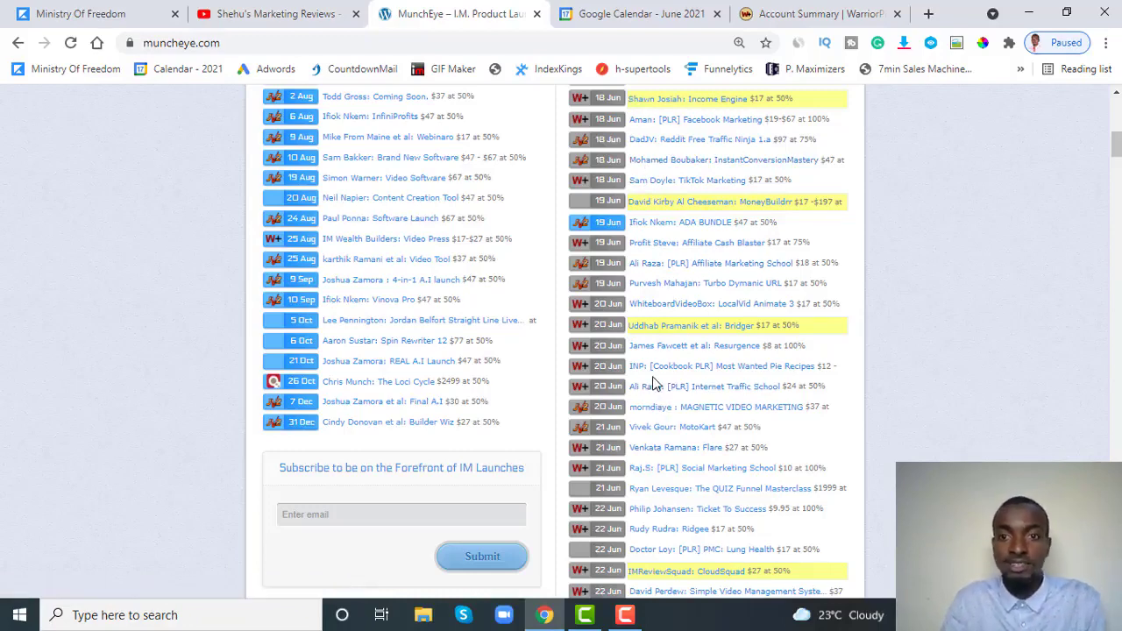
{"action": "scroll", "coordinate": [674, 122], "scroll_direction": "up", "scroll_amount": 3}
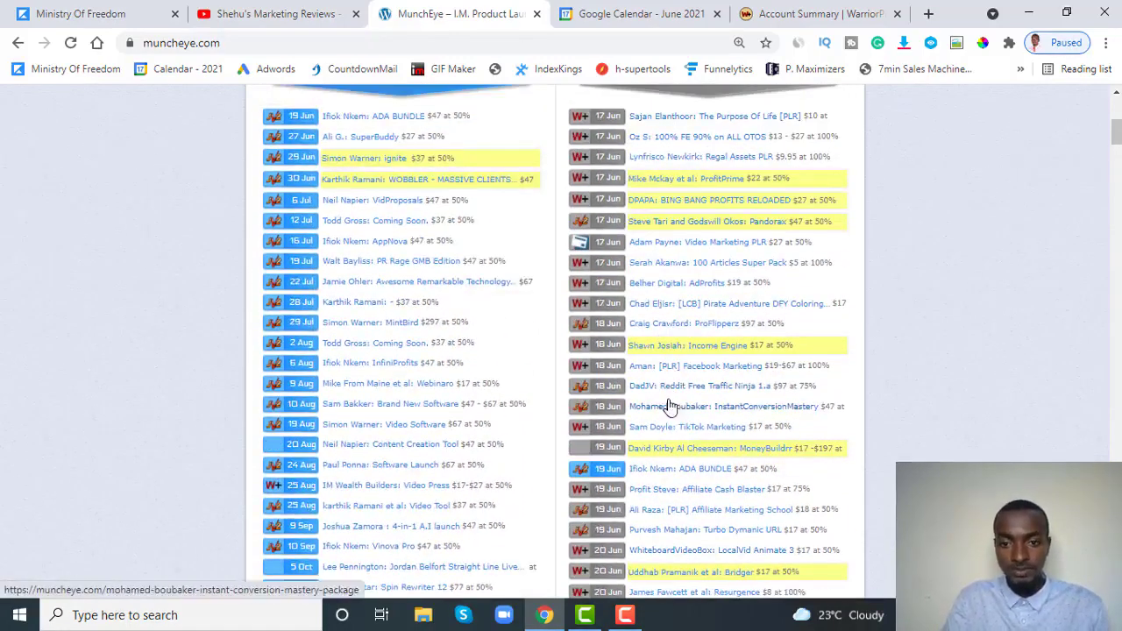
Open the 20 June Bridger launch from the All Launches list in a new browser tab and switch to it.
{"action": "scroll", "coordinate": [666, 400], "scroll_direction": "down", "scroll_amount": 2}
{"action": "scroll", "coordinate": [658, 412], "scroll_direction": "down", "scroll_amount": 1}
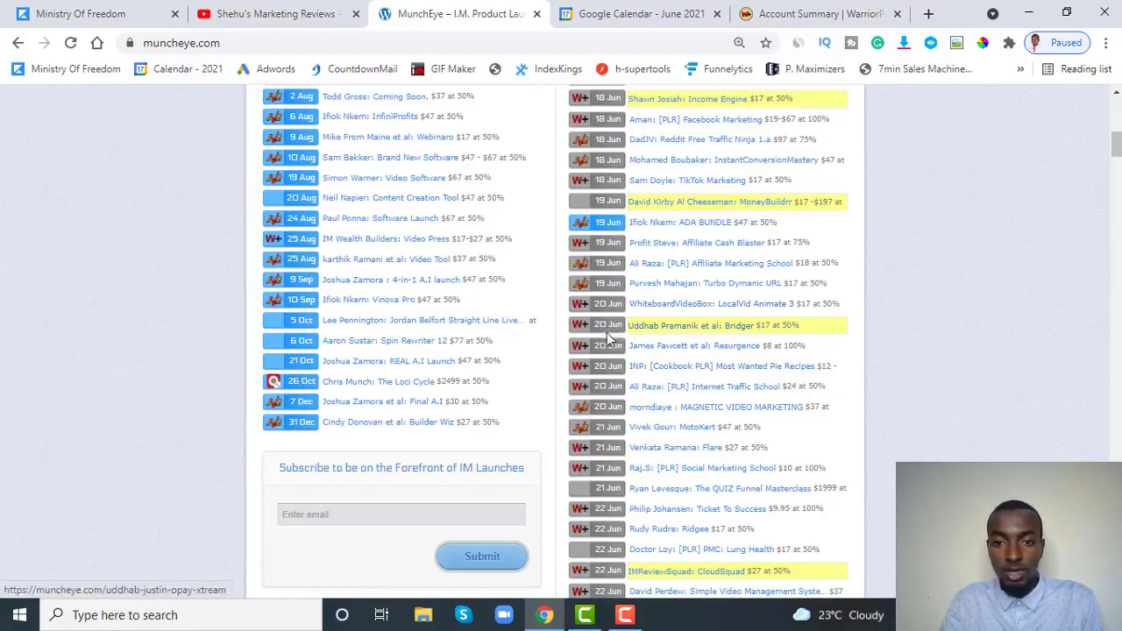
{"action": "right_click", "coordinate": [710, 333]}
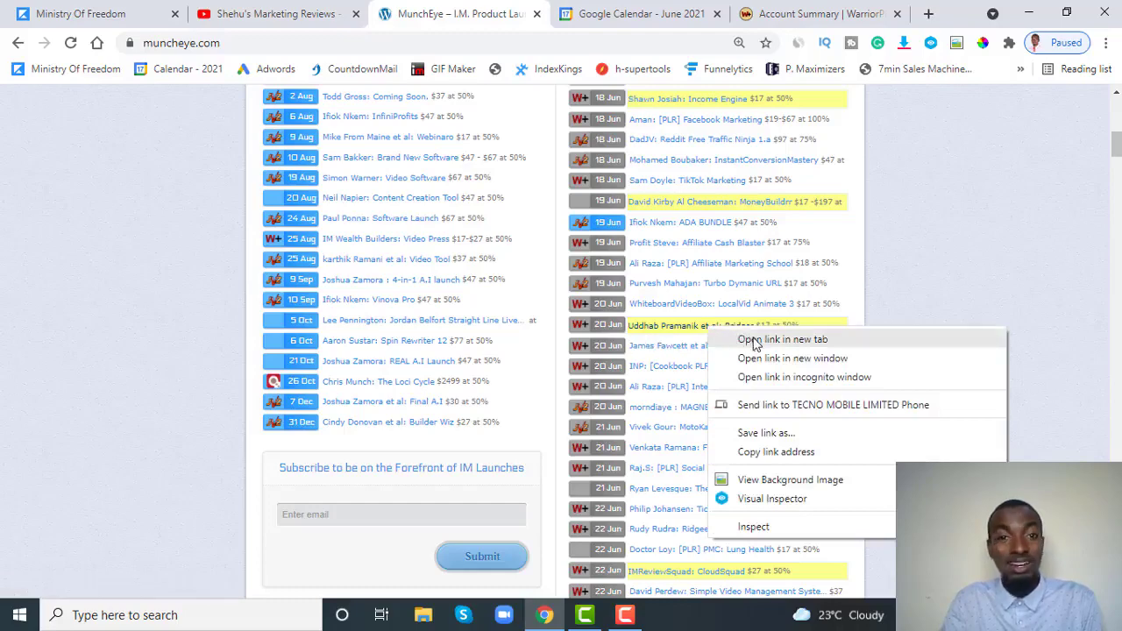
{"action": "left_click", "coordinate": [780, 339]}
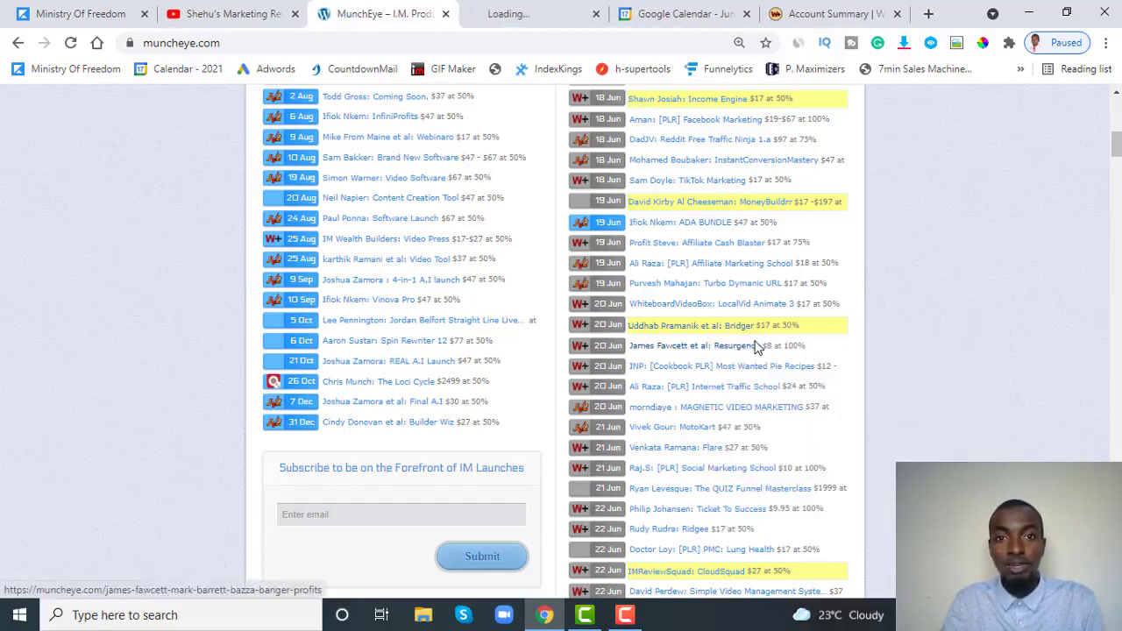
{"action": "left_click", "coordinate": [524, 19]}
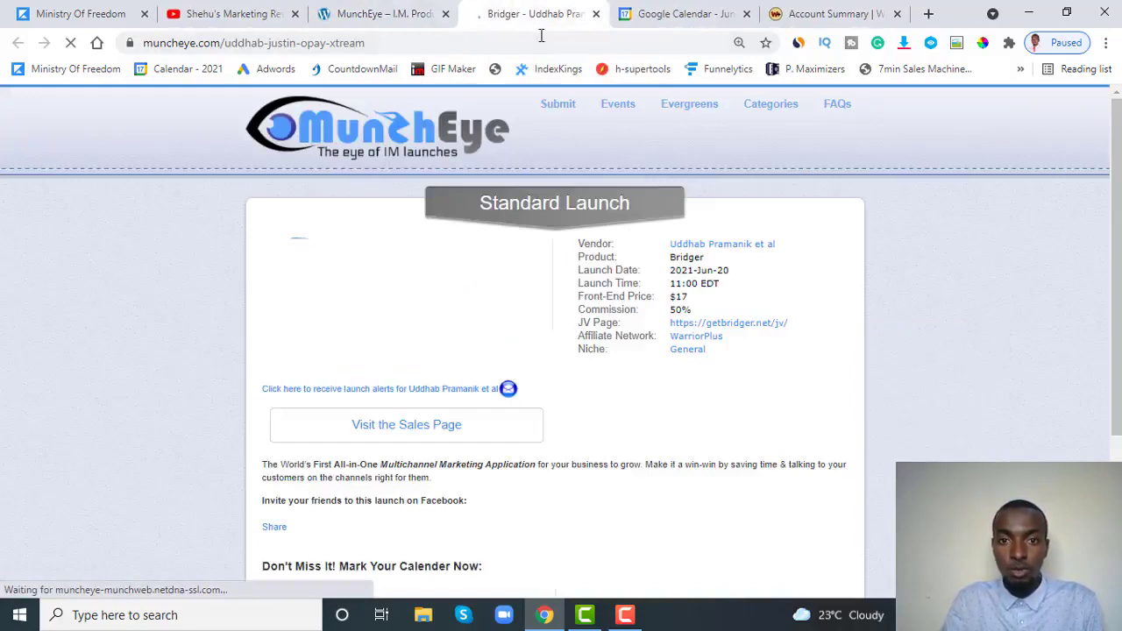
Check the launch date in the Bridger listing and copy the product name.
{"action": "double_click", "coordinate": [691, 258]}
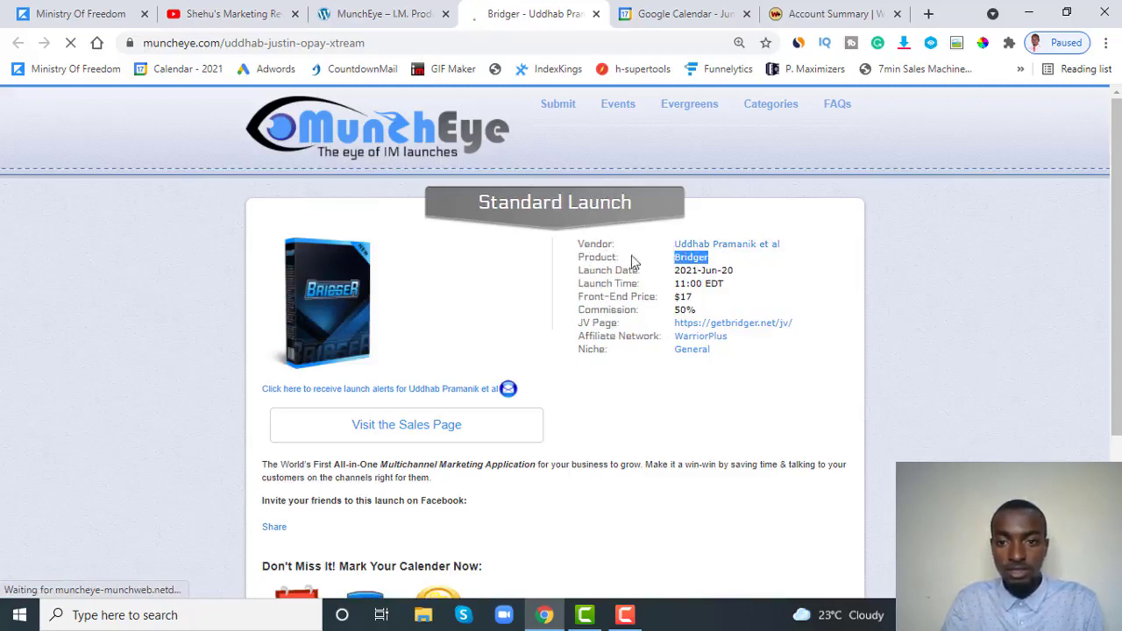
{"action": "left_click_drag", "start_coordinate": [751, 274], "coordinate": [654, 273]}
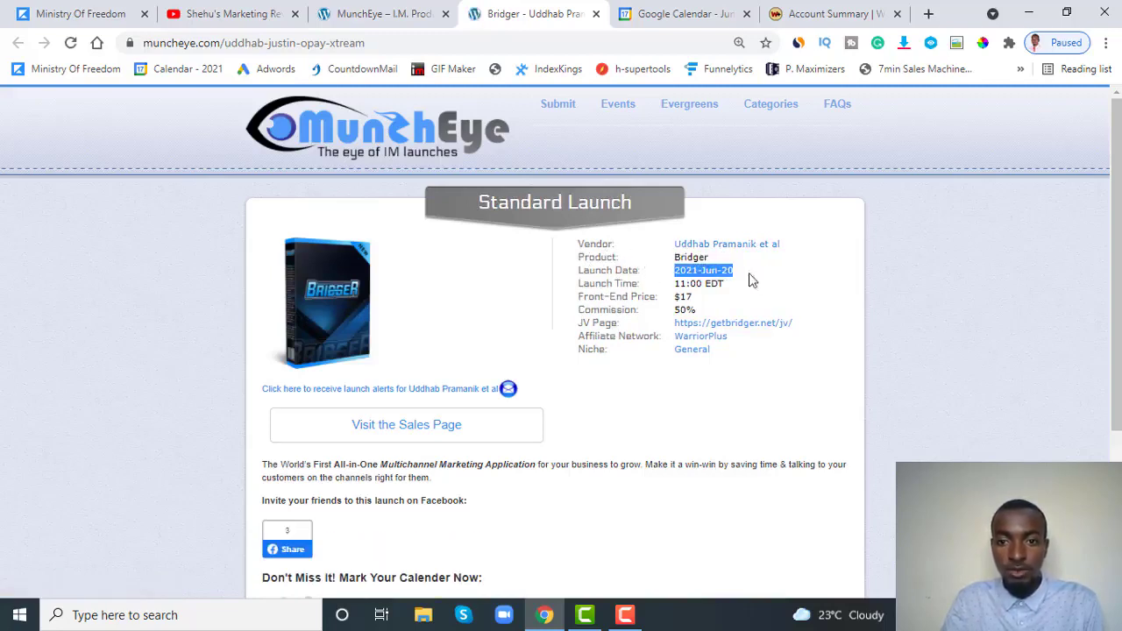
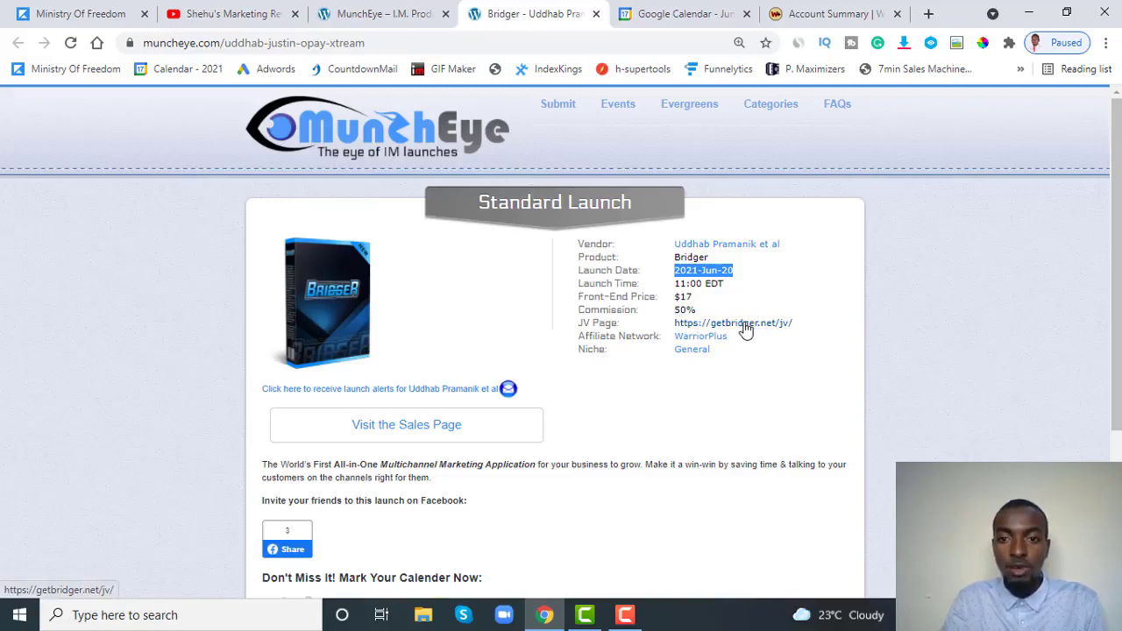
{"action": "left_click_drag", "start_coordinate": [712, 258], "coordinate": [683, 258]}
{"action": "right_click", "coordinate": [676, 259]}
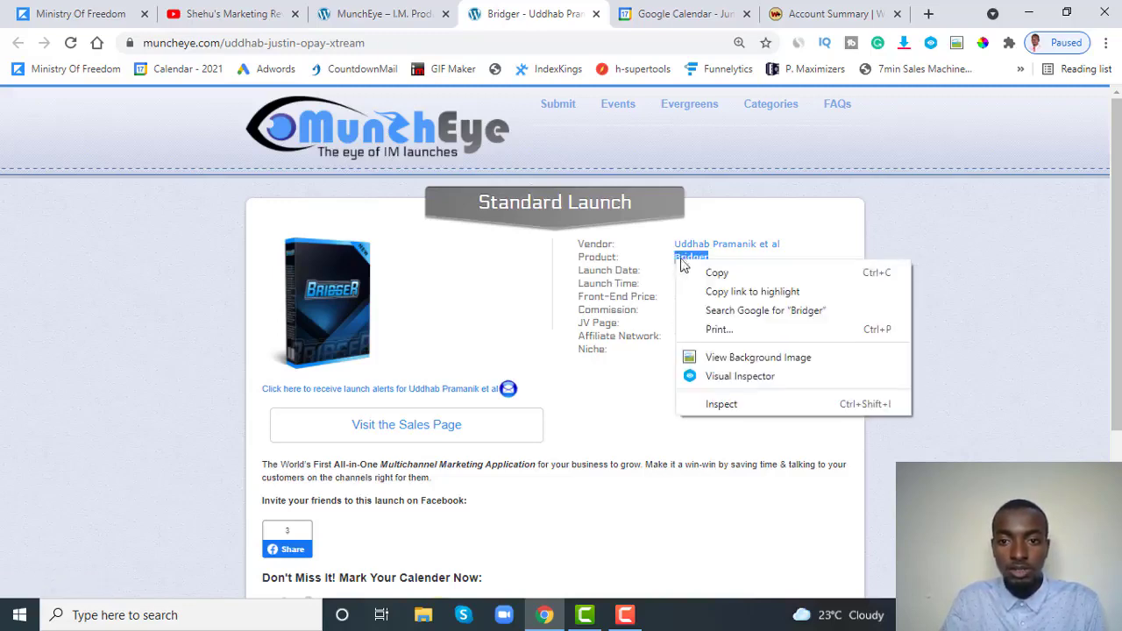
{"action": "left_click", "coordinate": [701, 272]}
Switch to Google Calendar and create an all-day event titled Bridger on Sunday, June 20.
{"action": "left_click", "coordinate": [676, 10]}
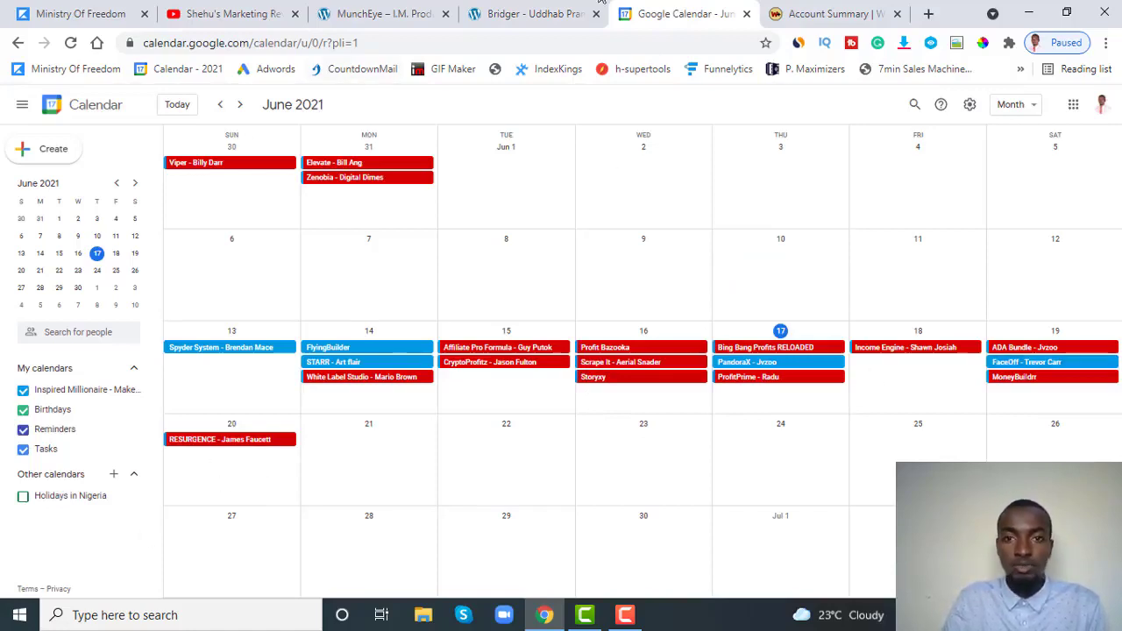
{"action": "left_click", "coordinate": [545, 12]}
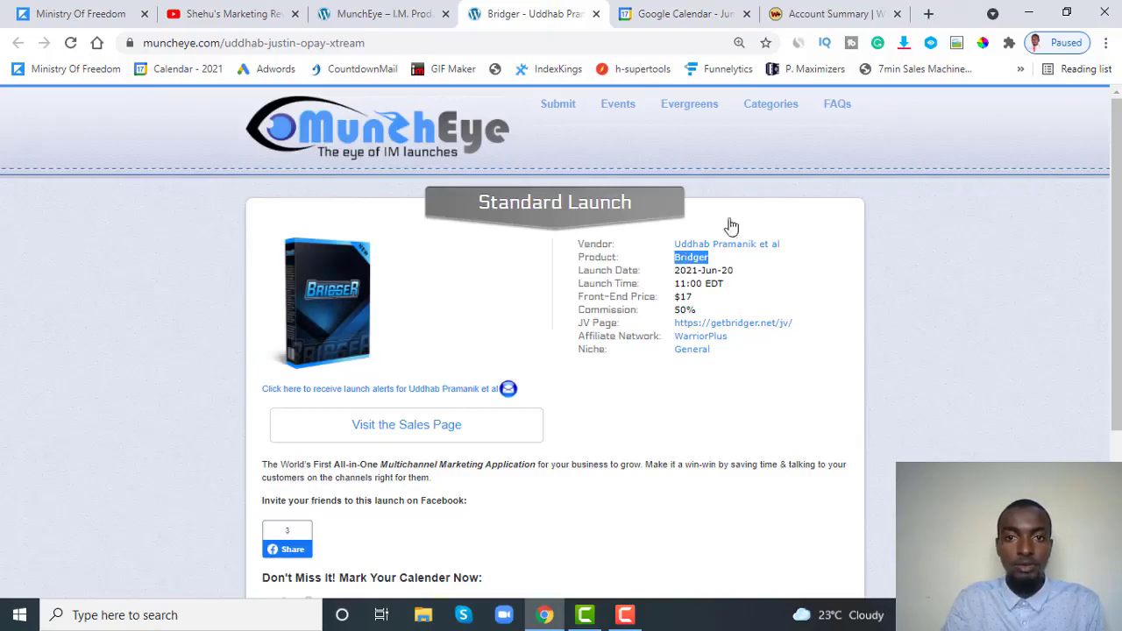
{"action": "left_click", "coordinate": [659, 11]}
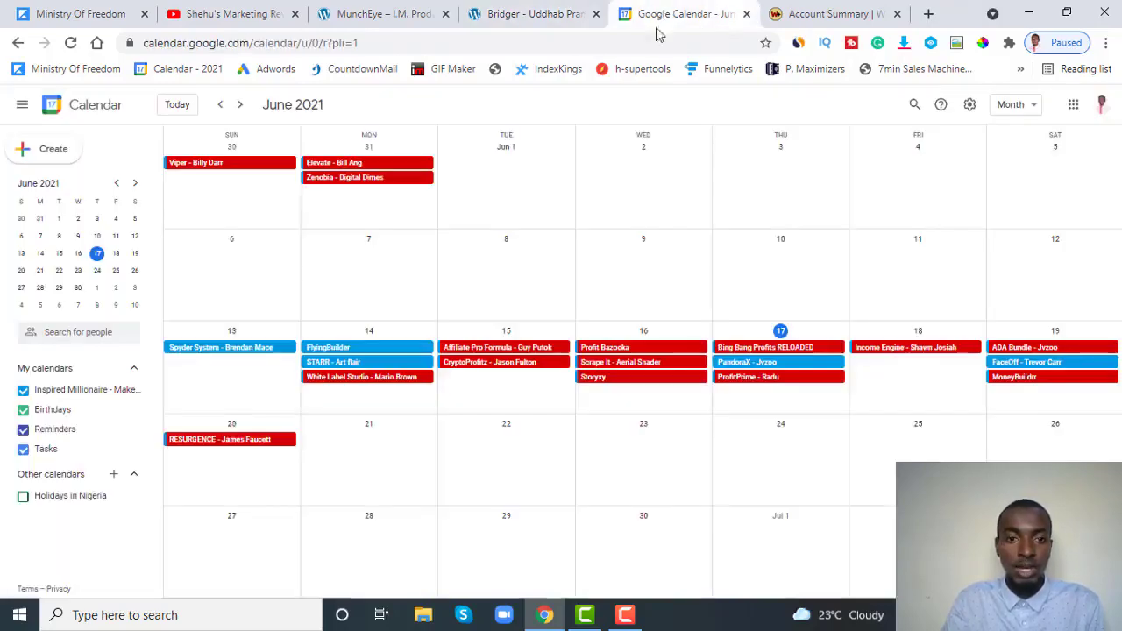
{"action": "left_click", "coordinate": [225, 477]}
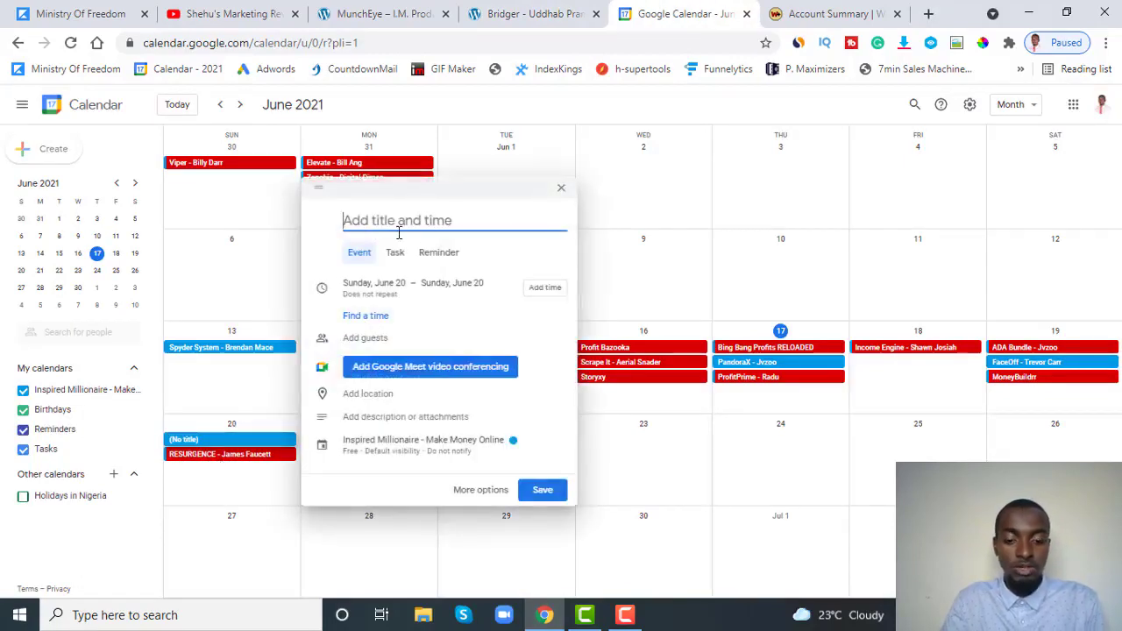
{"action": "type", "text": "Bridger"}
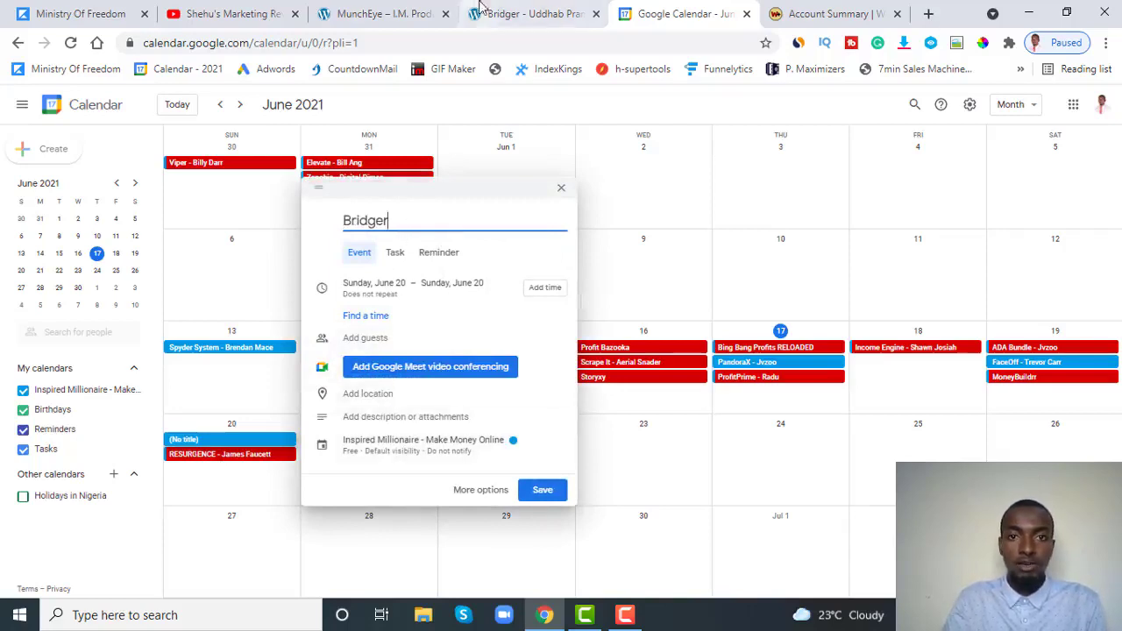
Open the JV page from the Bridger listing on MunchEye in a new browser tab and copy its web address.
{"action": "left_click", "coordinate": [526, 13]}
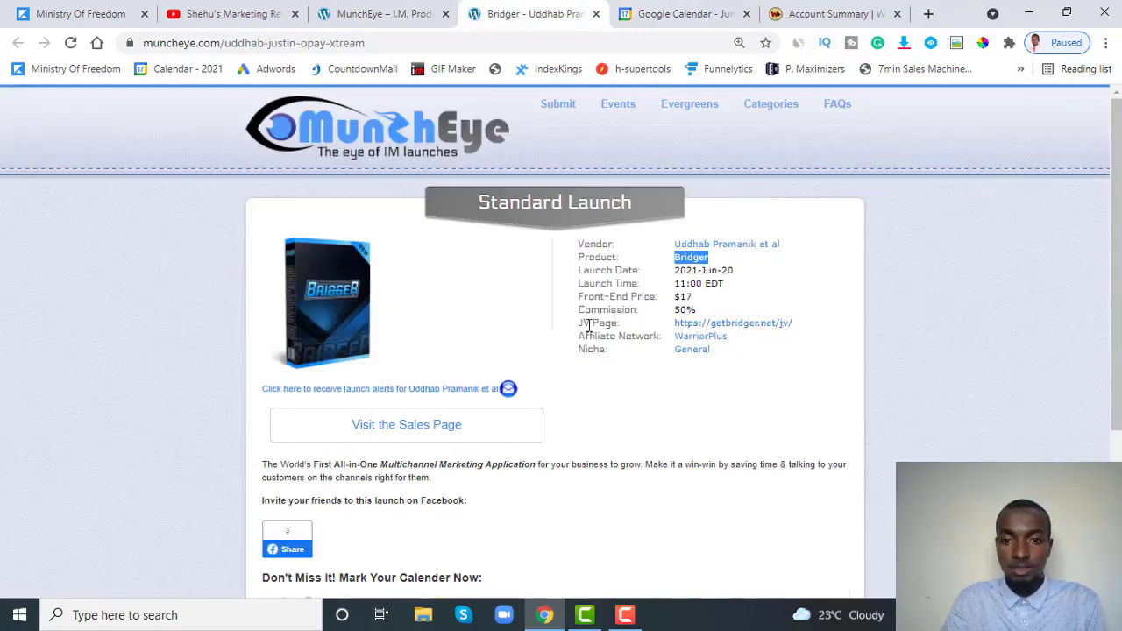
{"action": "right_click", "coordinate": [753, 326]}
{"action": "left_click", "coordinate": [782, 334]}
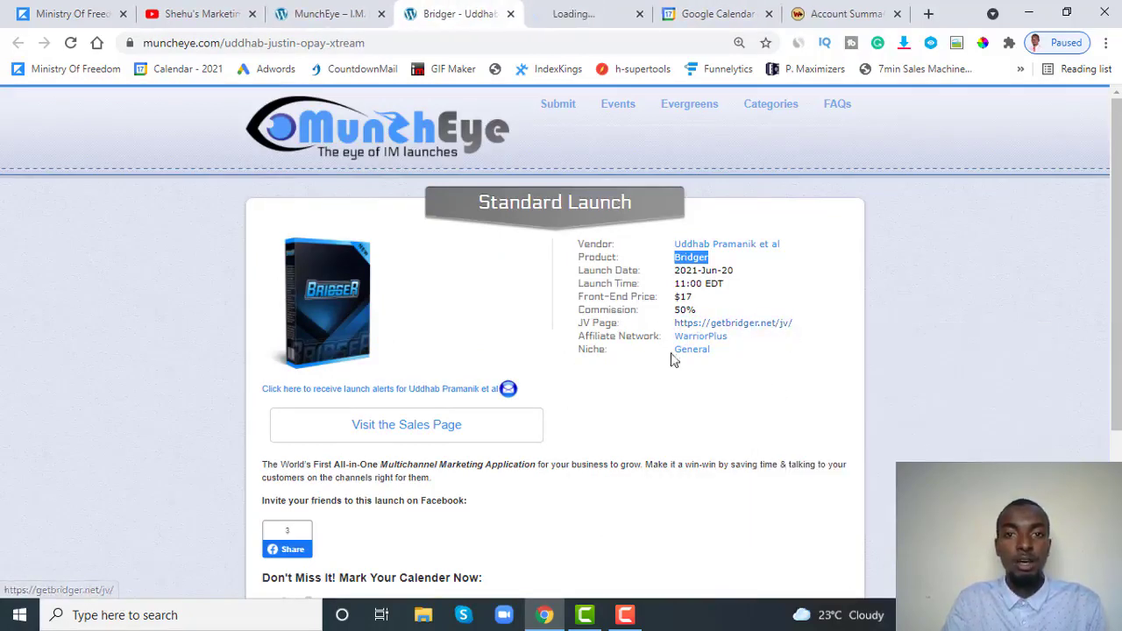
{"action": "left_click", "coordinate": [566, 15]}
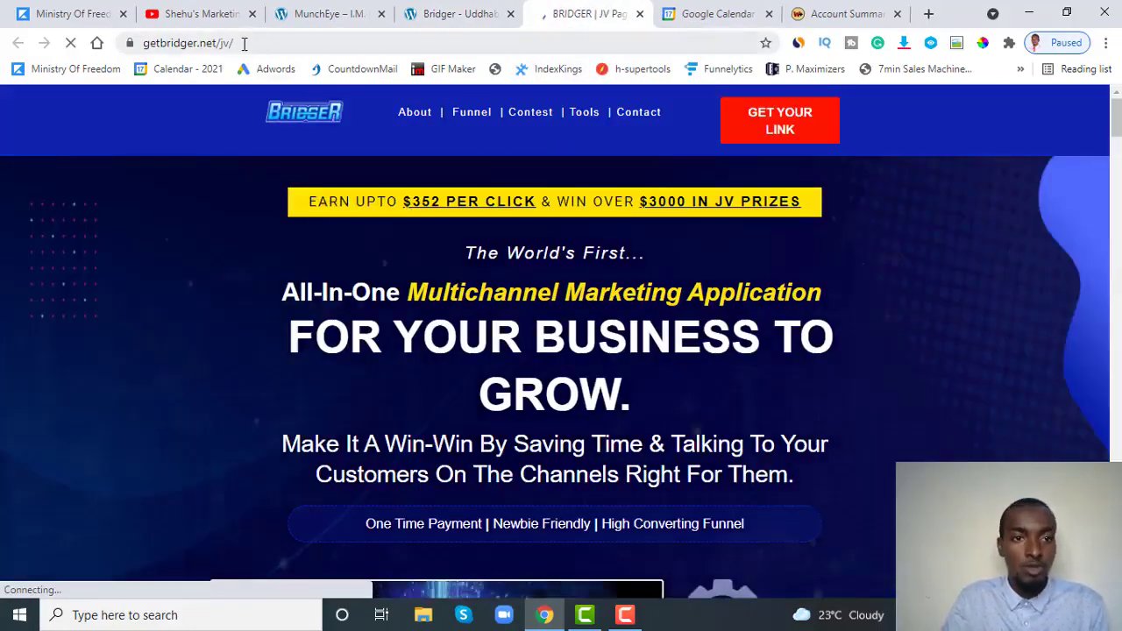
{"action": "left_click", "coordinate": [213, 44]}
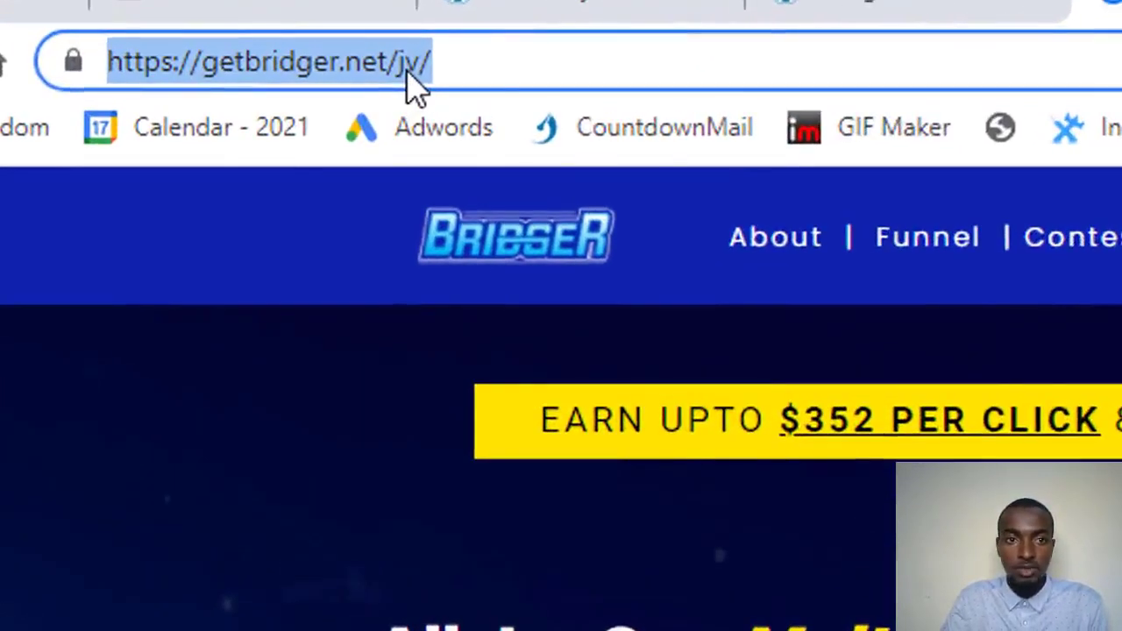
{"action": "right_click", "coordinate": [305, 54]}
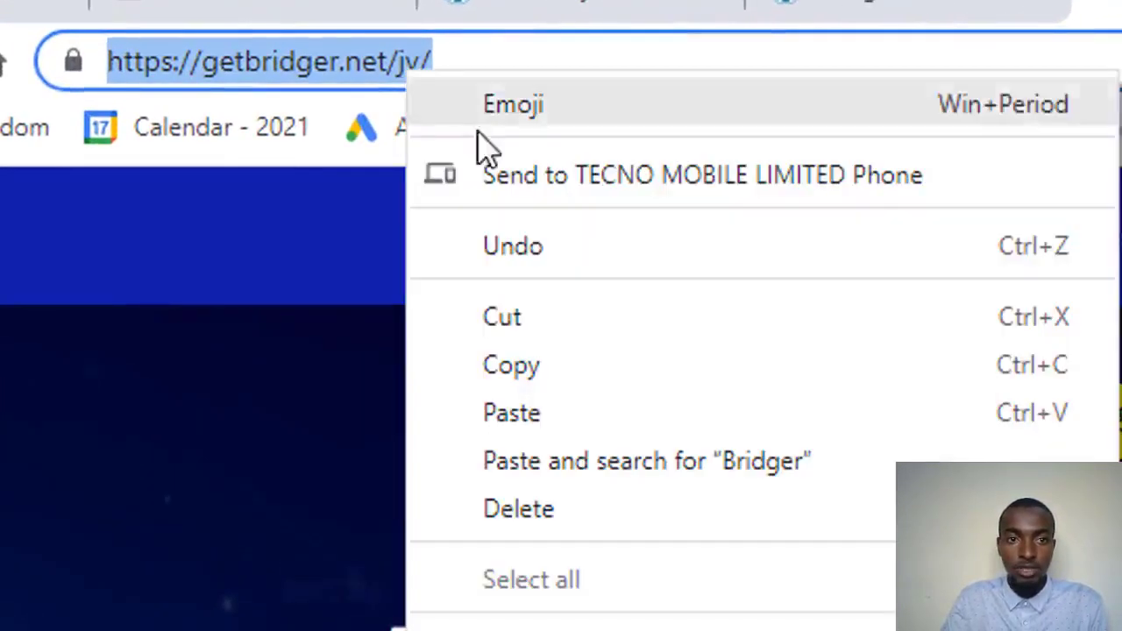
{"action": "left_click", "coordinate": [511, 365]}
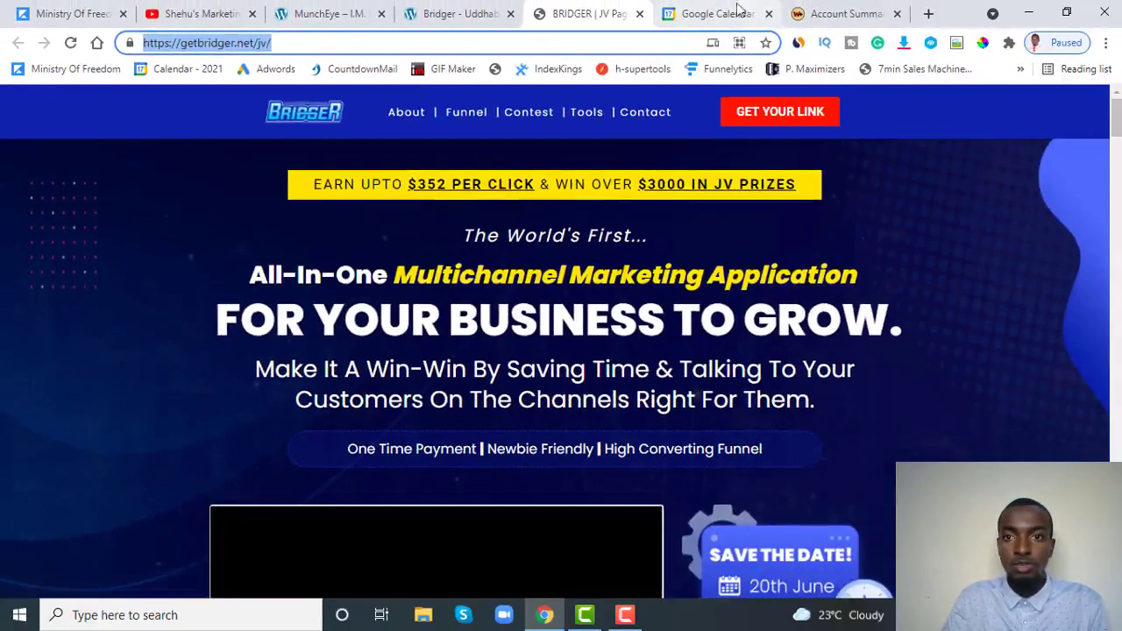
{"action": "left_click", "coordinate": [714, 13]}
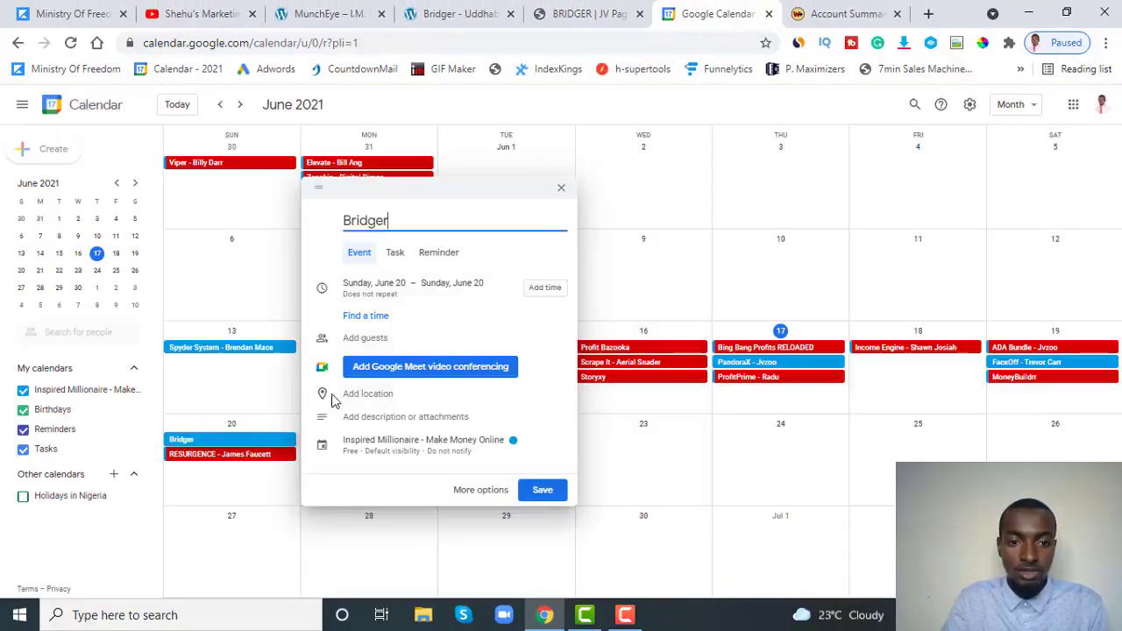
{"action": "left_click", "coordinate": [397, 397]}
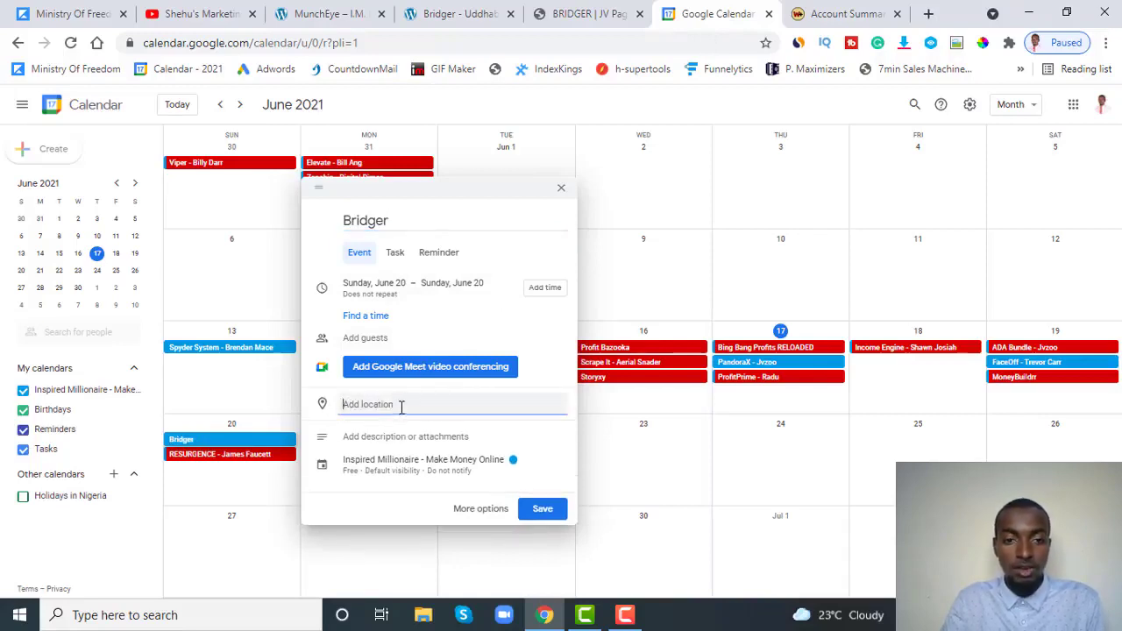
{"action": "right_click", "coordinate": [401, 406]}
{"action": "left_click", "coordinate": [442, 235]}
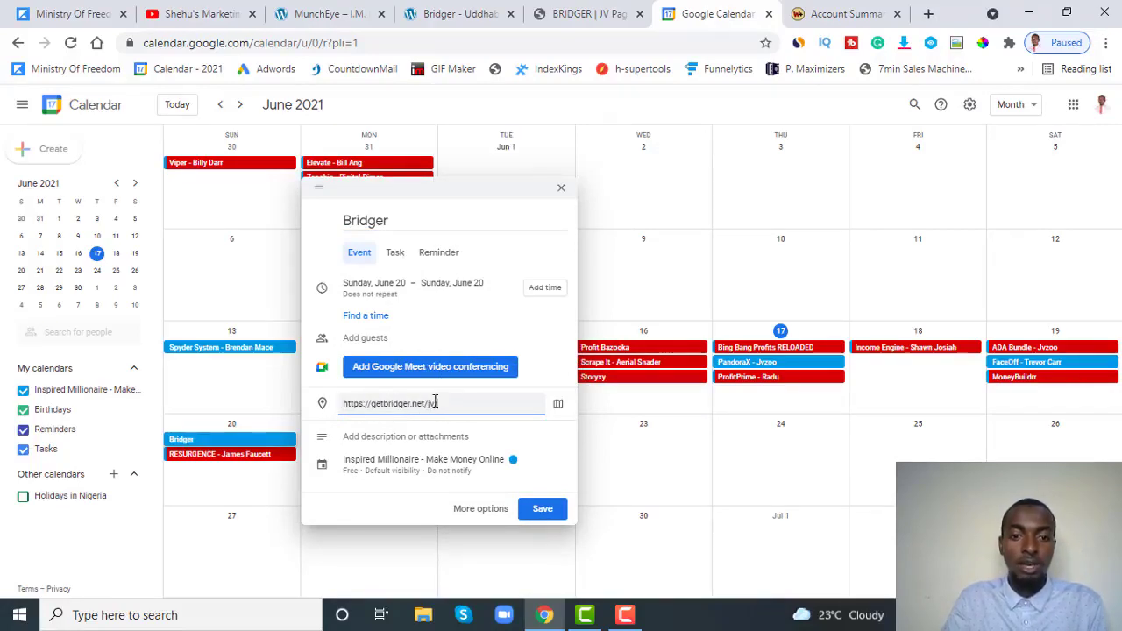
{"action": "left_click", "coordinate": [551, 511]}
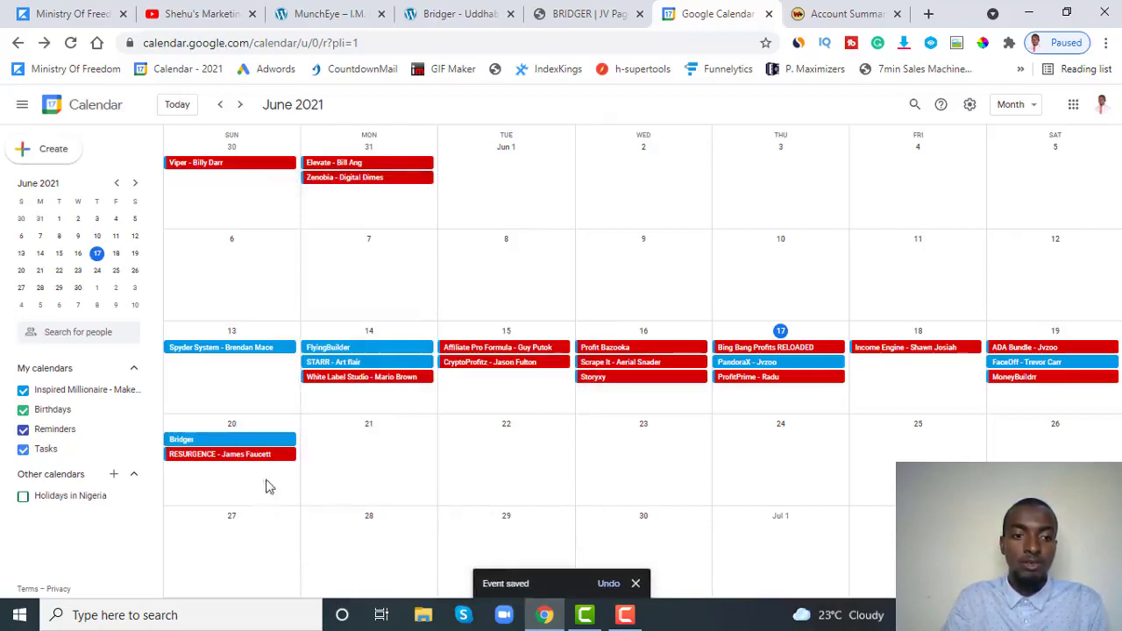
Open the saved Bridger event on June 20 in the full event editor.
{"action": "left_click", "coordinate": [200, 441]}
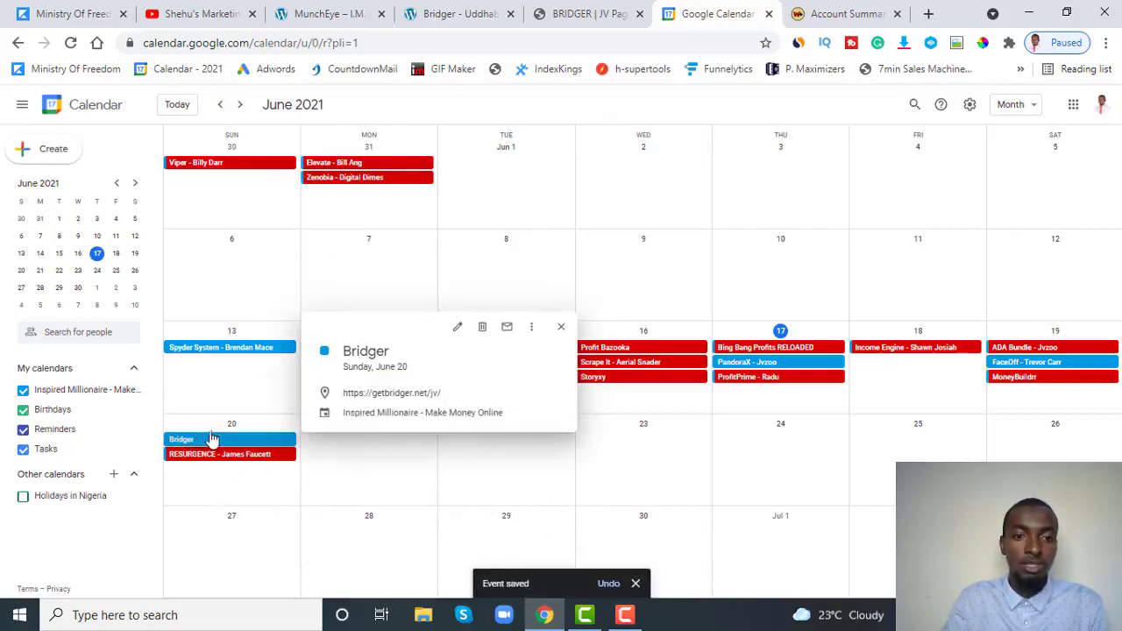
{"action": "left_click", "coordinate": [457, 328]}
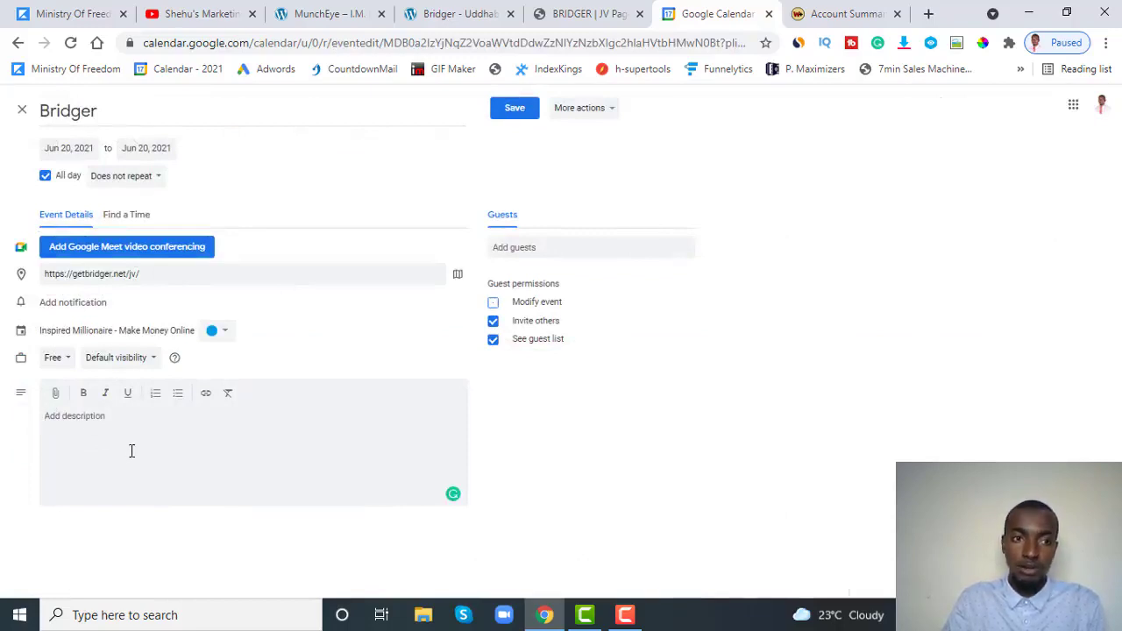
In the Ministry of Freedom course, find the Week 2 Google Calendar lesson and open its template link in a new browser tab.
{"action": "key", "text": "ctrl+1"}
{"action": "scroll", "coordinate": [82, 220], "scroll_direction": "up", "scroll_amount": 2}
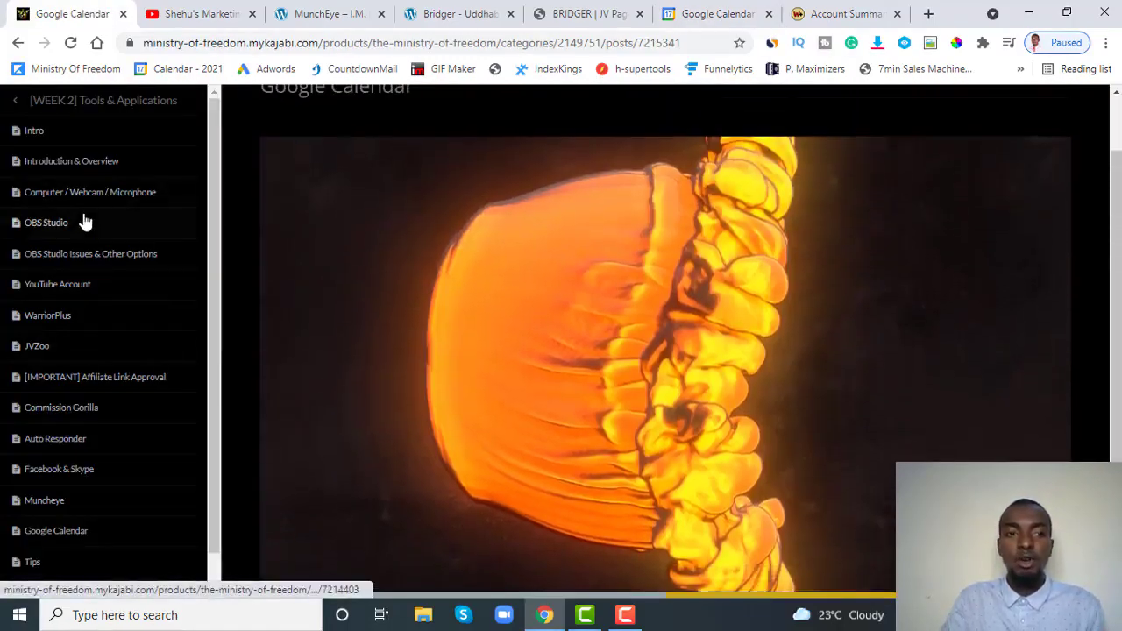
{"action": "left_click", "coordinate": [14, 107]}
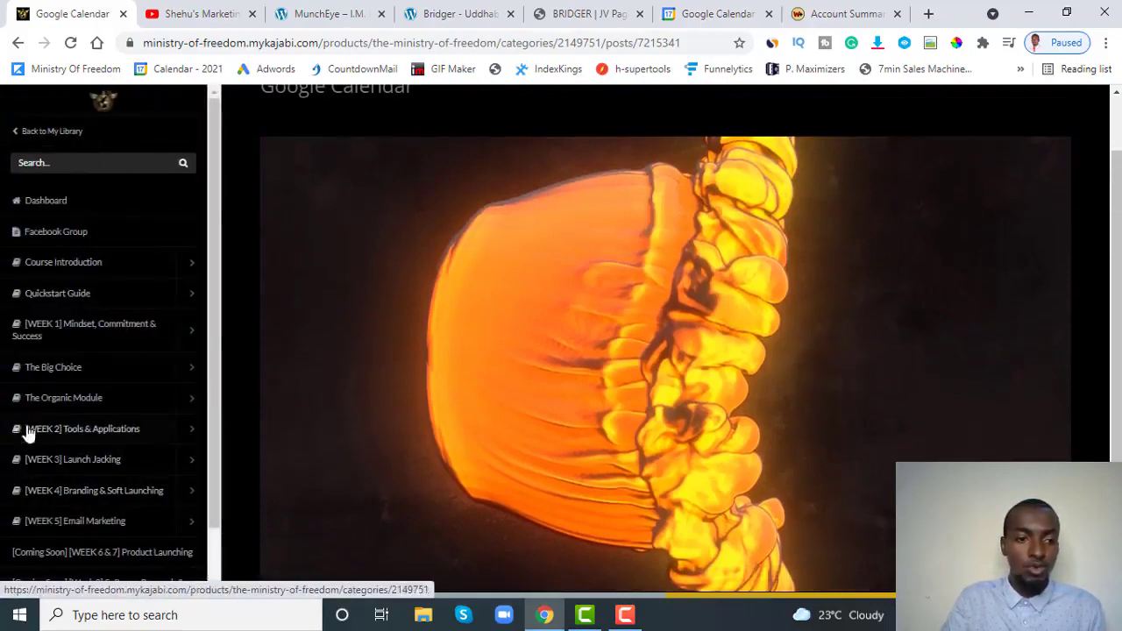
{"action": "left_click", "coordinate": [195, 427]}
{"action": "scroll", "coordinate": [88, 420], "scroll_direction": "down", "scroll_amount": 2}
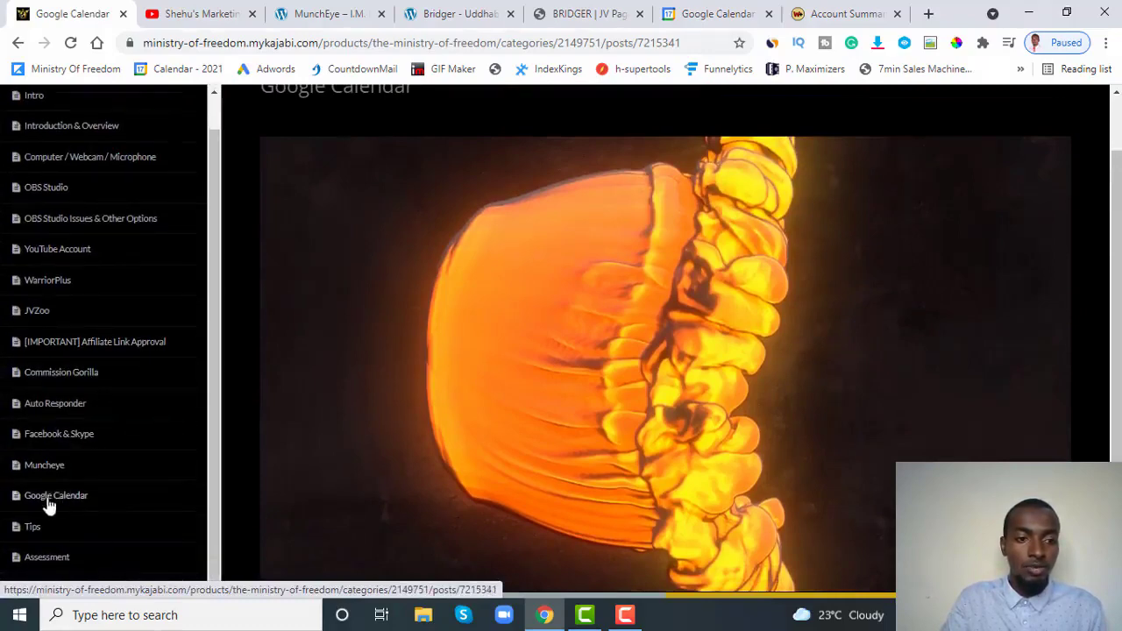
{"action": "scroll", "coordinate": [404, 495], "scroll_direction": "down", "scroll_amount": 3}
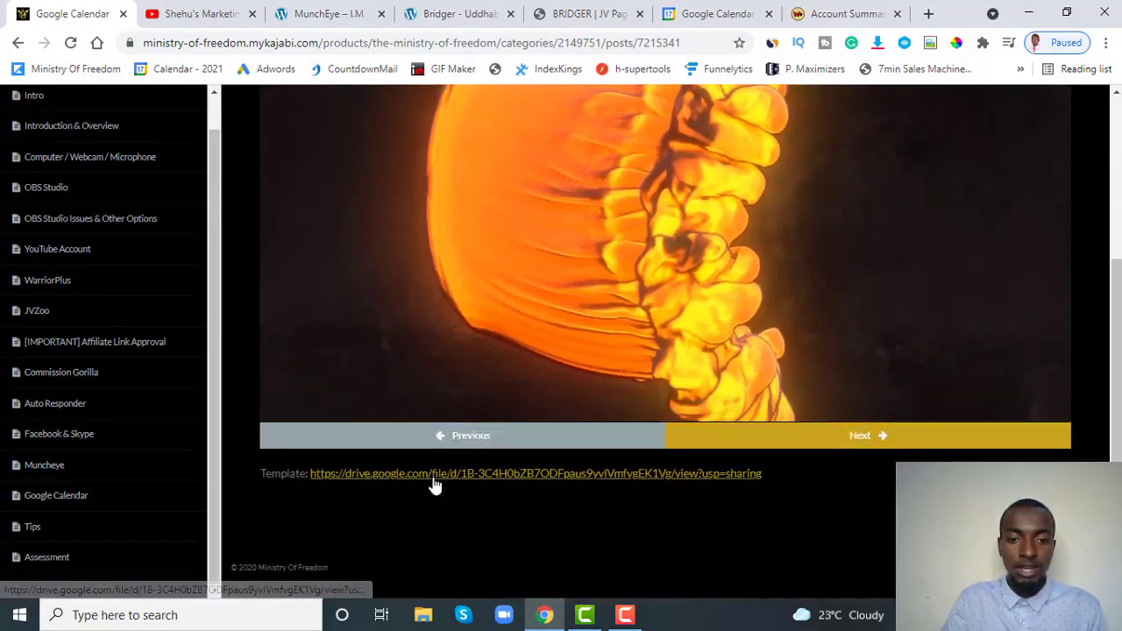
{"action": "right_click", "coordinate": [444, 479]}
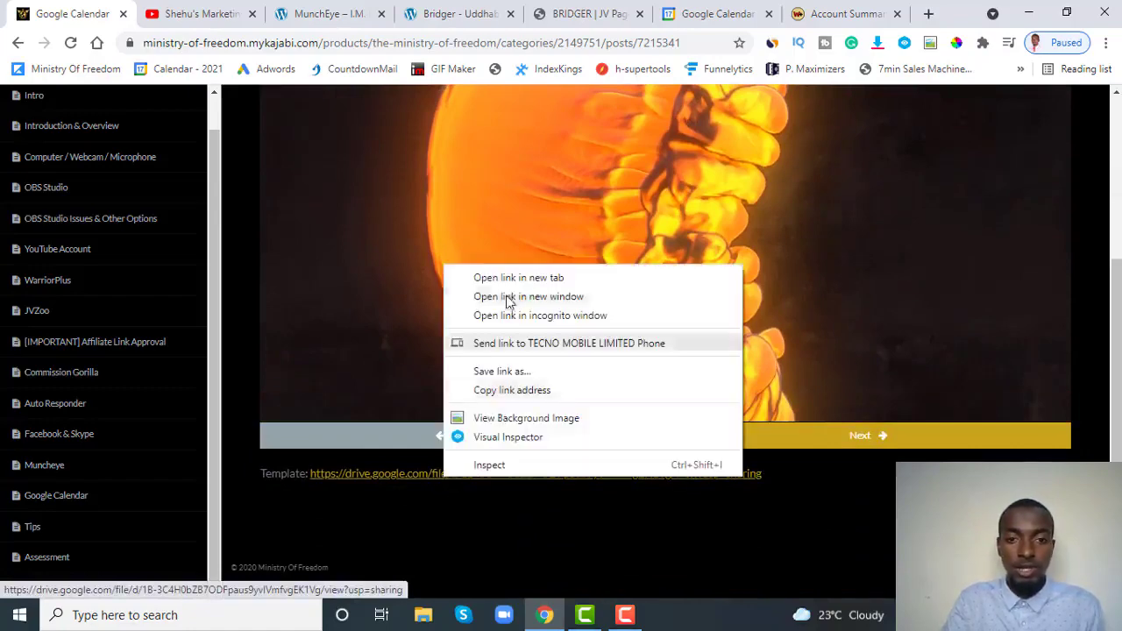
{"action": "left_click", "coordinate": [506, 279]}
{"action": "left_click", "coordinate": [171, 13]}
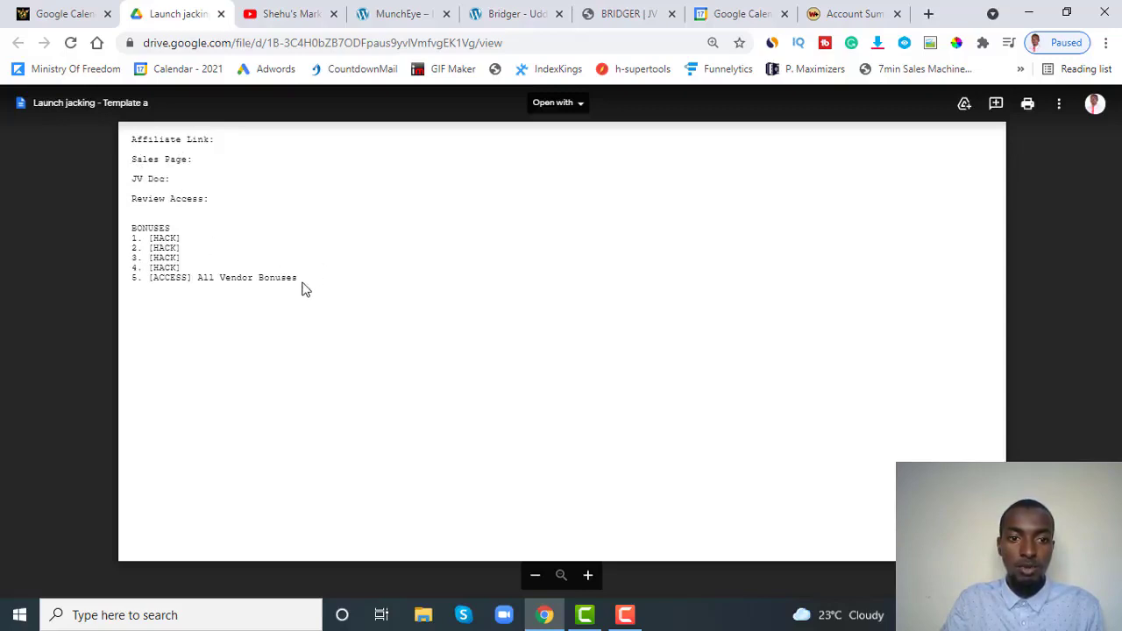
Copy the whole Launch jacking template, from Affiliate Link to All Vendor Bonuses, into the Bridger event's description.
{"action": "left_click_drag", "start_coordinate": [299, 285], "coordinate": [127, 143]}
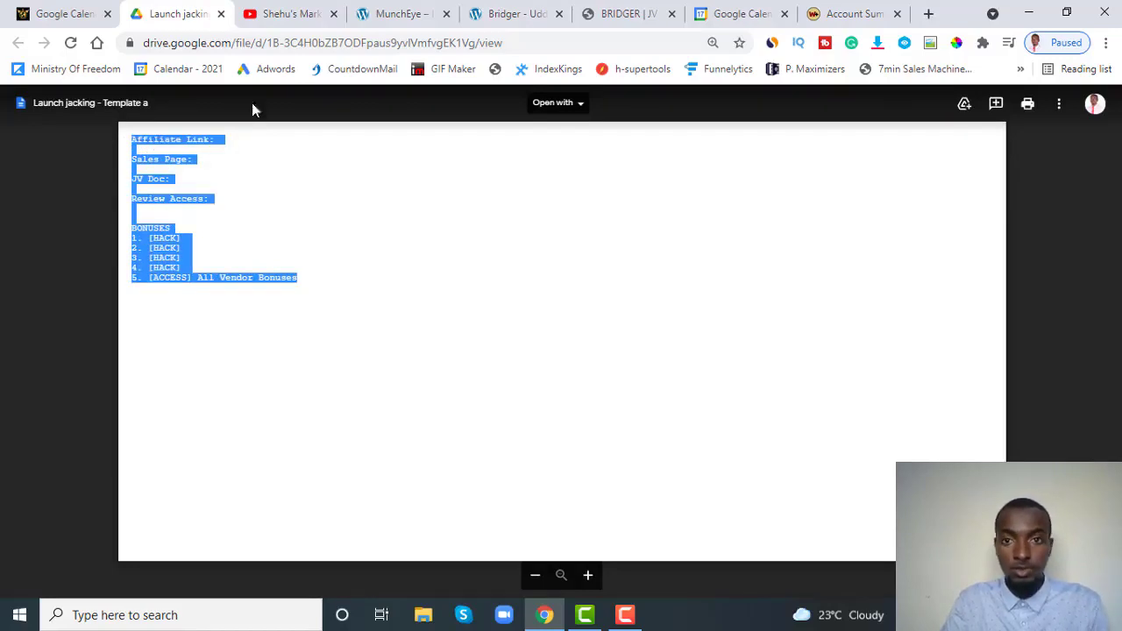
{"action": "left_click", "coordinate": [732, 13]}
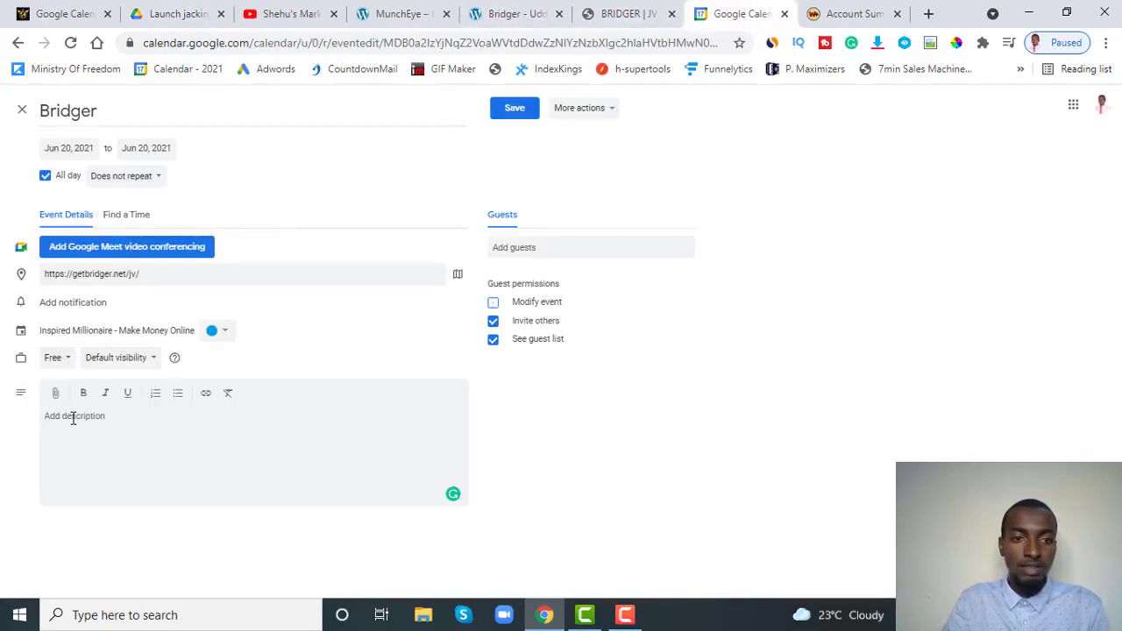
{"action": "left_click", "coordinate": [79, 418]}
{"action": "key", "text": "ctrl+v"}
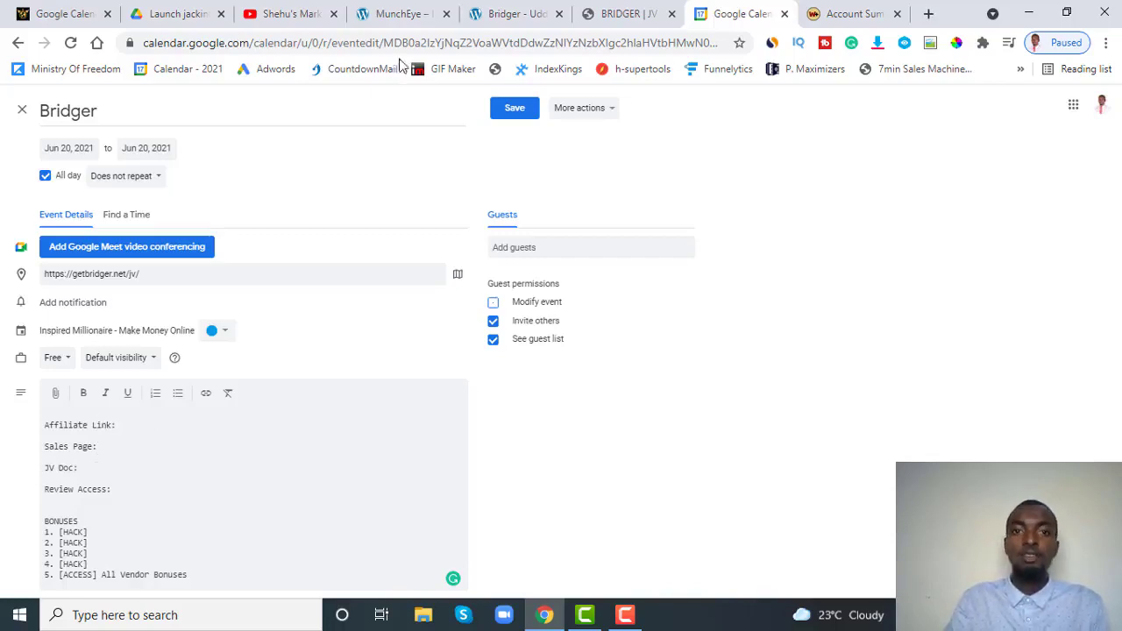
Open the WarriorPlus affiliate offer from the Bridger JV page in a new browser tab and start an approval request with notes.
{"action": "left_click", "coordinate": [495, 12]}
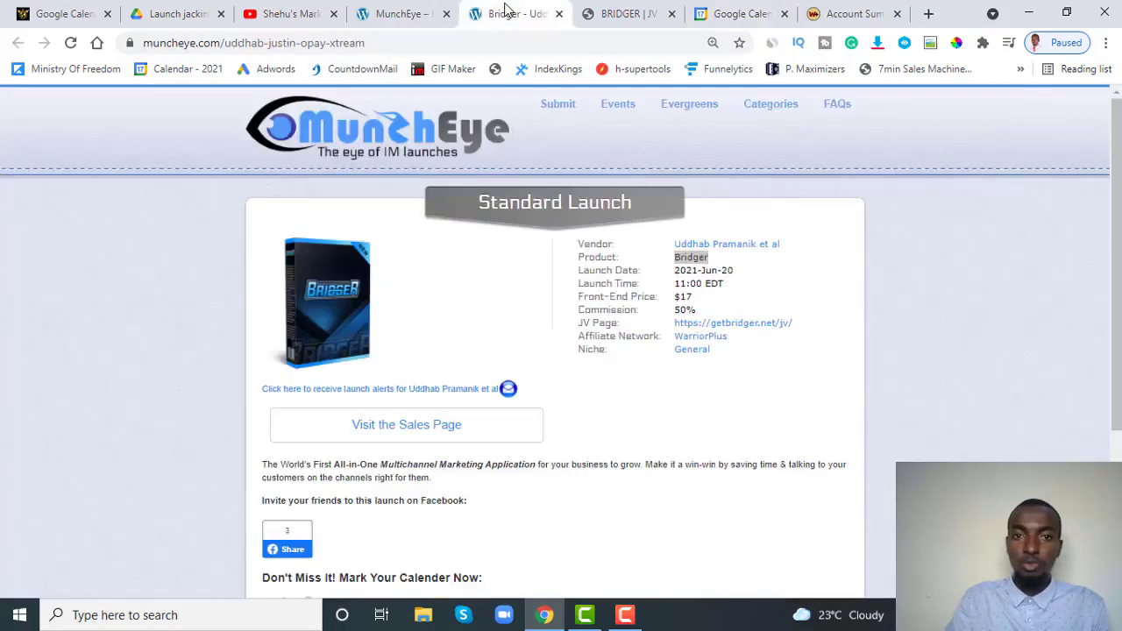
{"action": "left_click", "coordinate": [659, 9]}
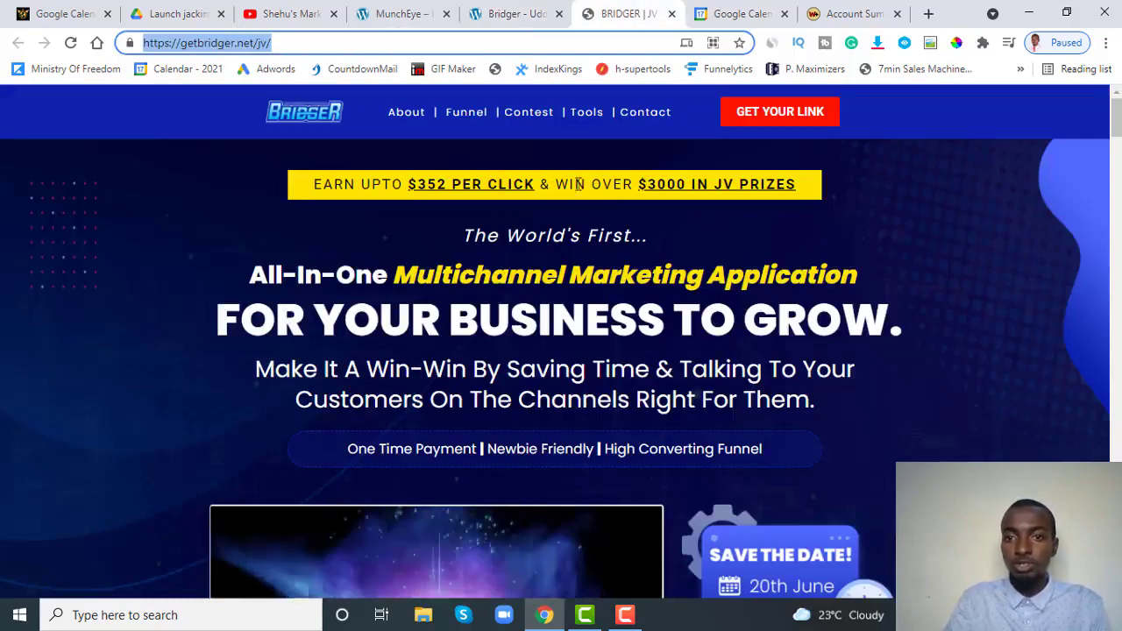
{"action": "left_click", "coordinate": [780, 148]}
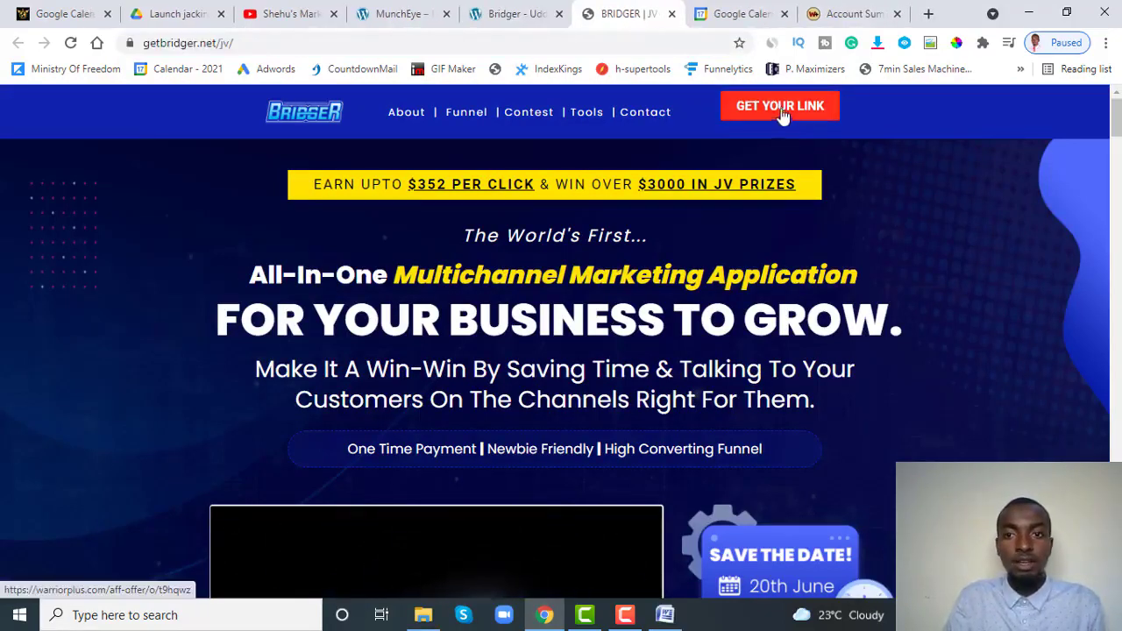
{"action": "right_click", "coordinate": [782, 115]}
{"action": "left_click", "coordinate": [841, 117]}
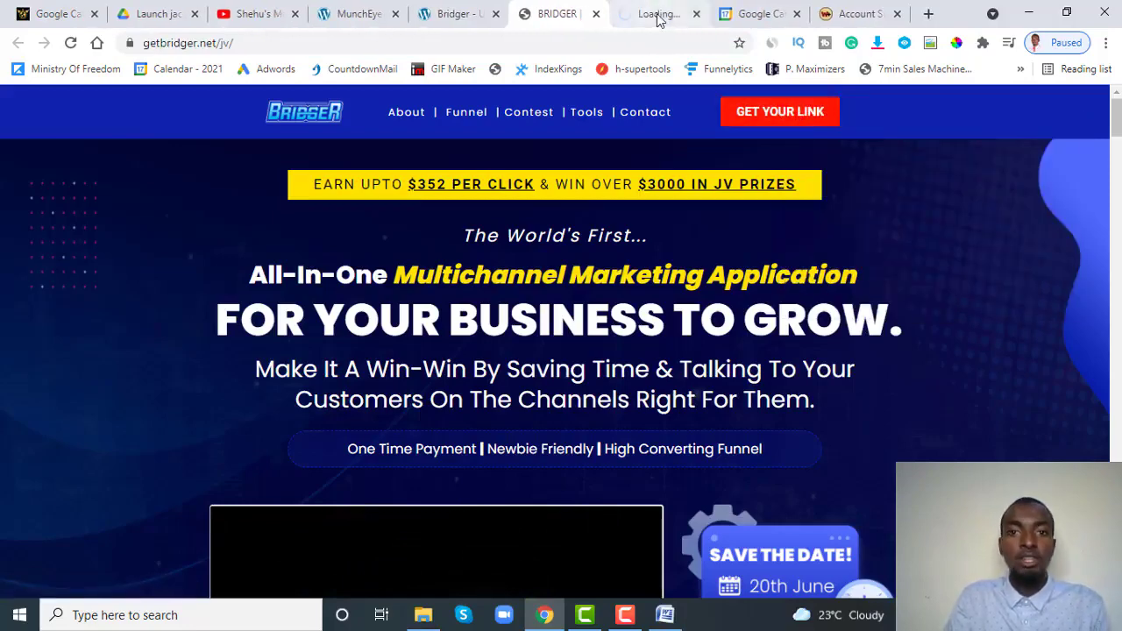
{"action": "left_click", "coordinate": [659, 15]}
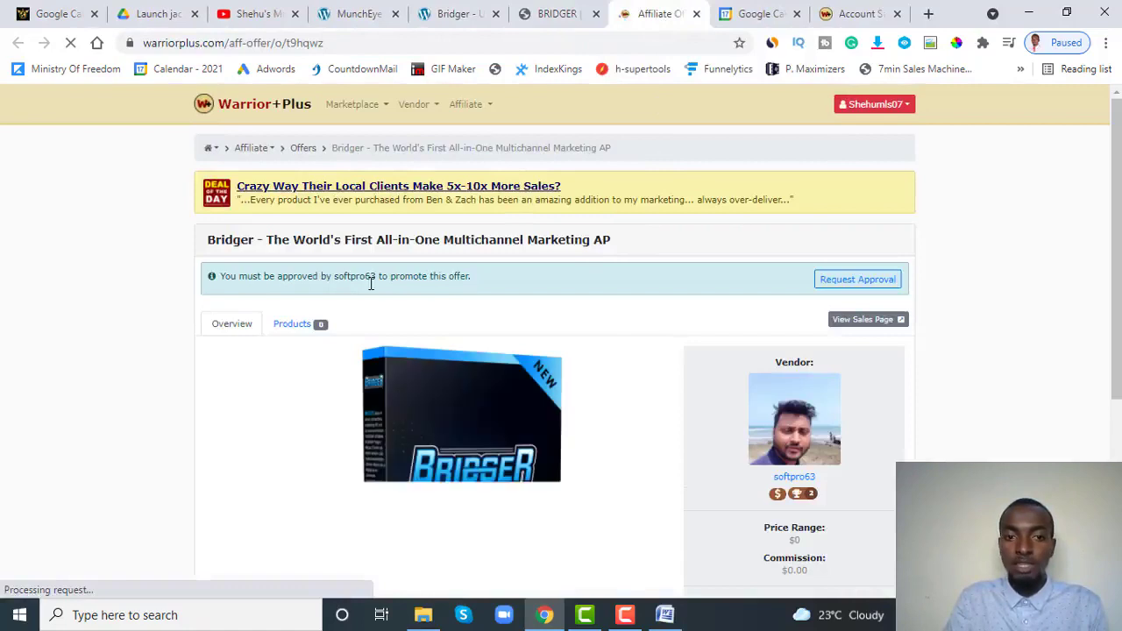
{"action": "left_click", "coordinate": [832, 281]}
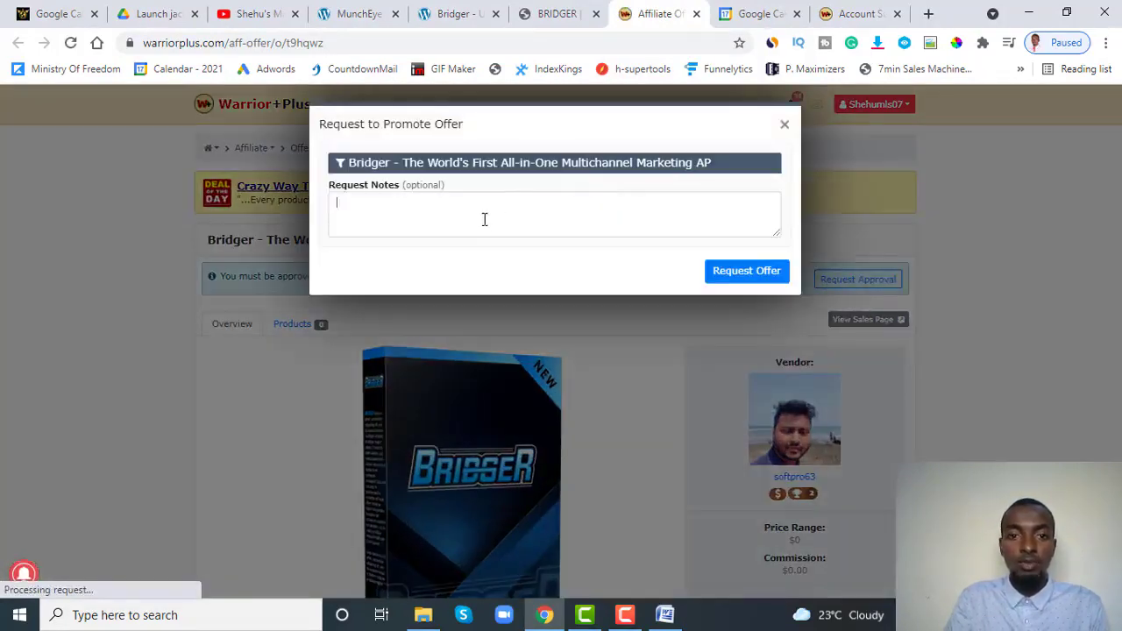
{"action": "left_click", "coordinate": [487, 214]}
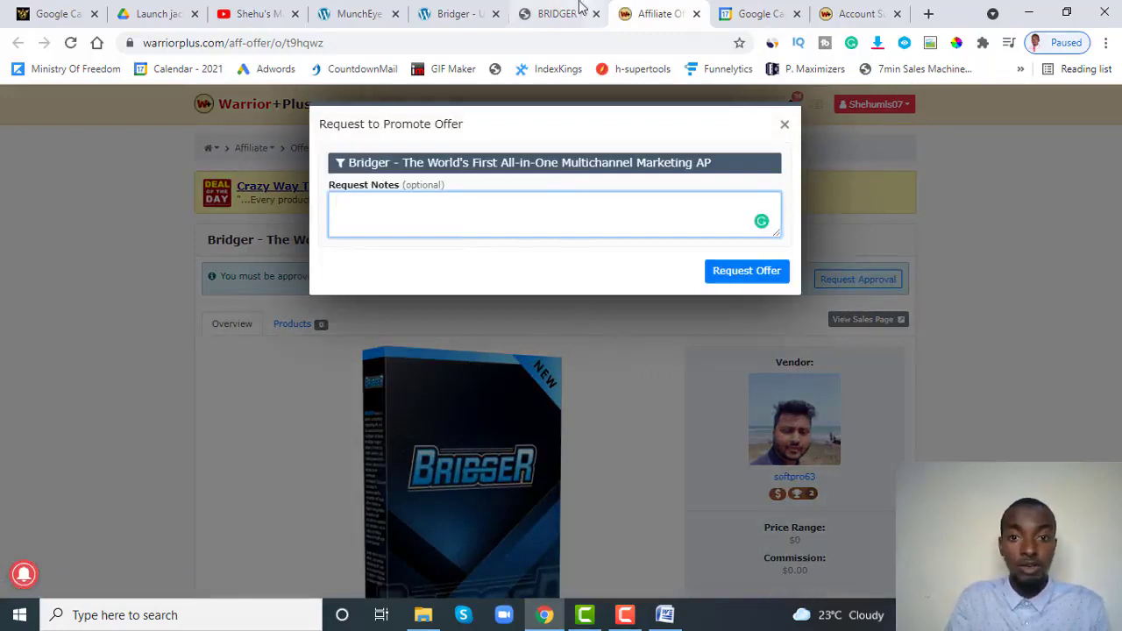
Switch to the TAGS SCRIPT document in Word and copy the promotion request message that begins with "Hi".
{"action": "mouse_move", "coordinate": [665, 615]}
{"action": "left_click", "coordinate": [649, 550]}
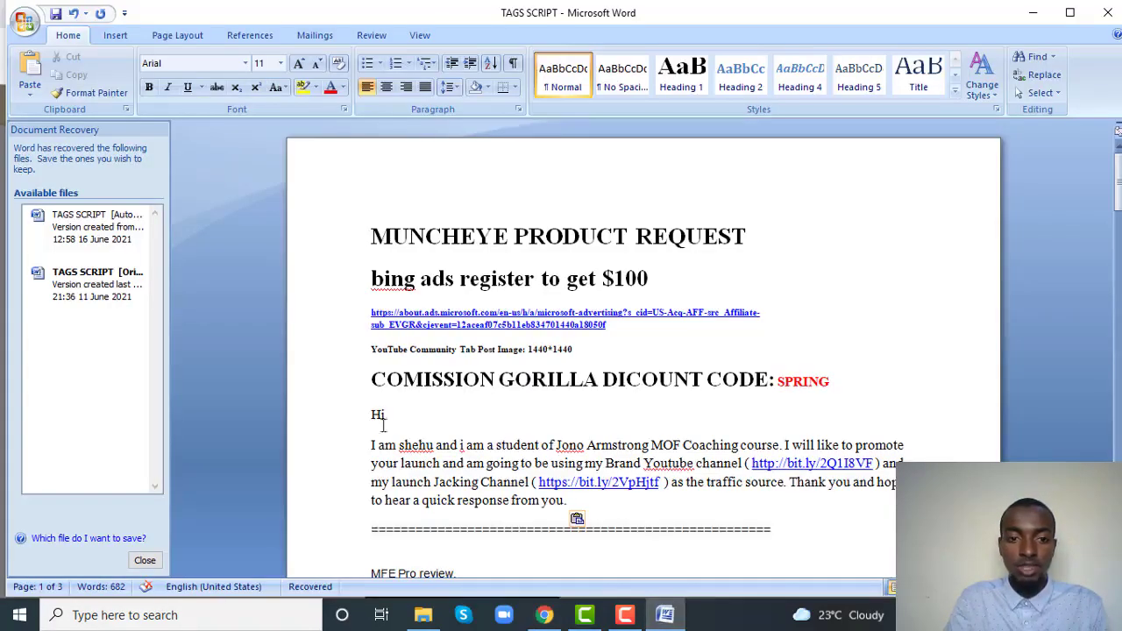
{"action": "left_click_drag", "start_coordinate": [372, 412], "coordinate": [602, 488]}
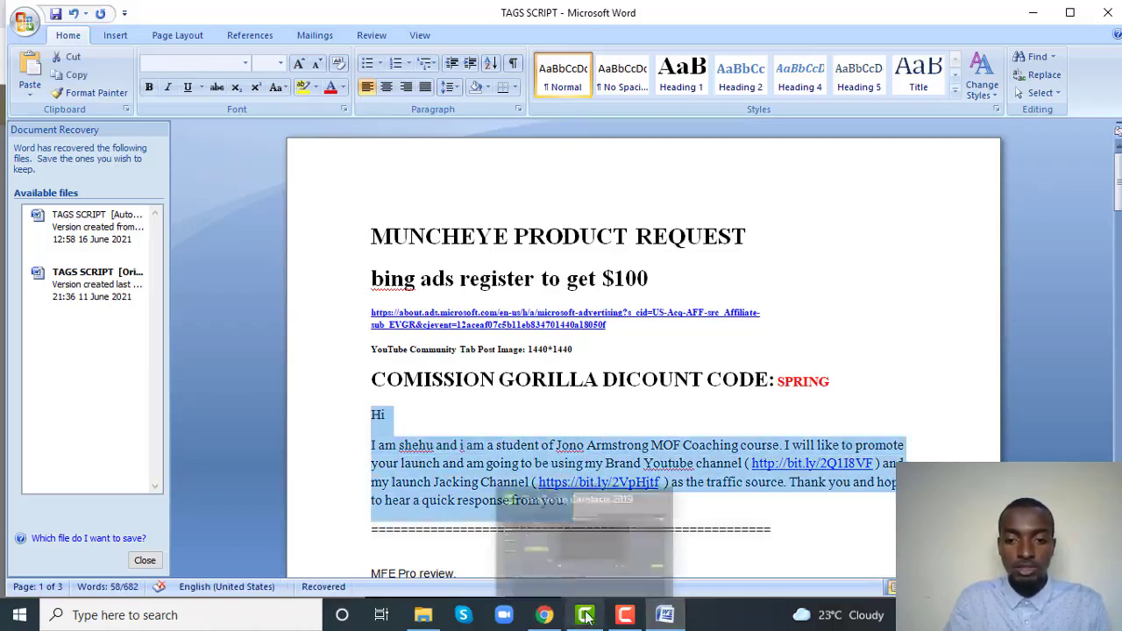
Return to Chrome, paste the copied promotion message into the Bridger offer's request notes, and submit the request.
{"action": "left_click", "coordinate": [544, 614]}
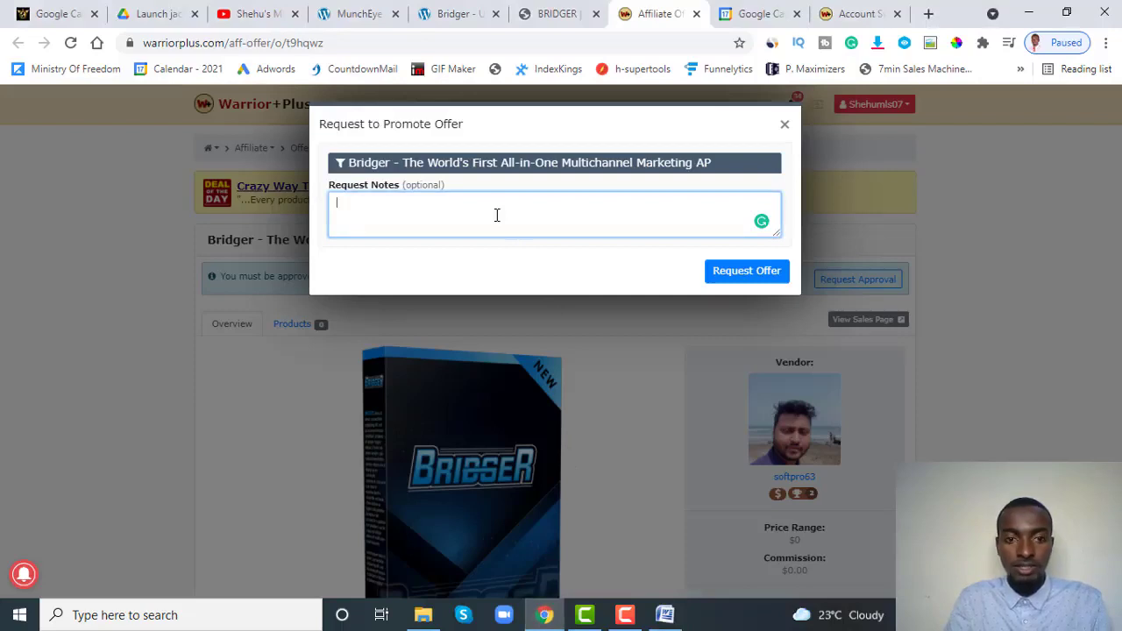
{"action": "key", "text": "ctrl+v"}
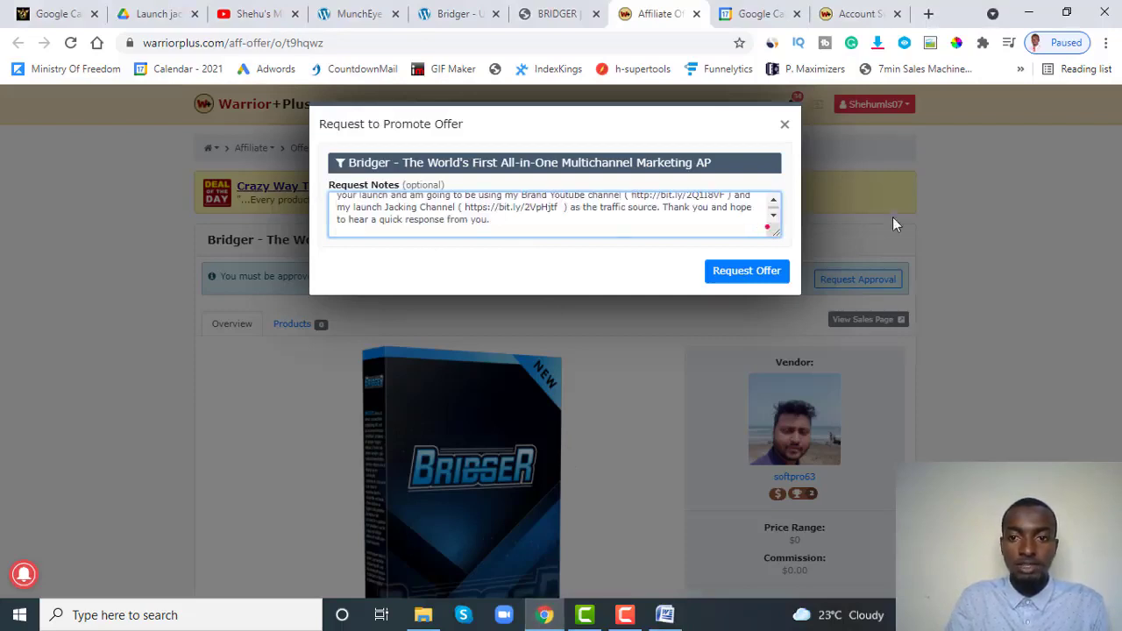
{"action": "scroll", "coordinate": [544, 225], "scroll_direction": "up", "scroll_amount": 2}
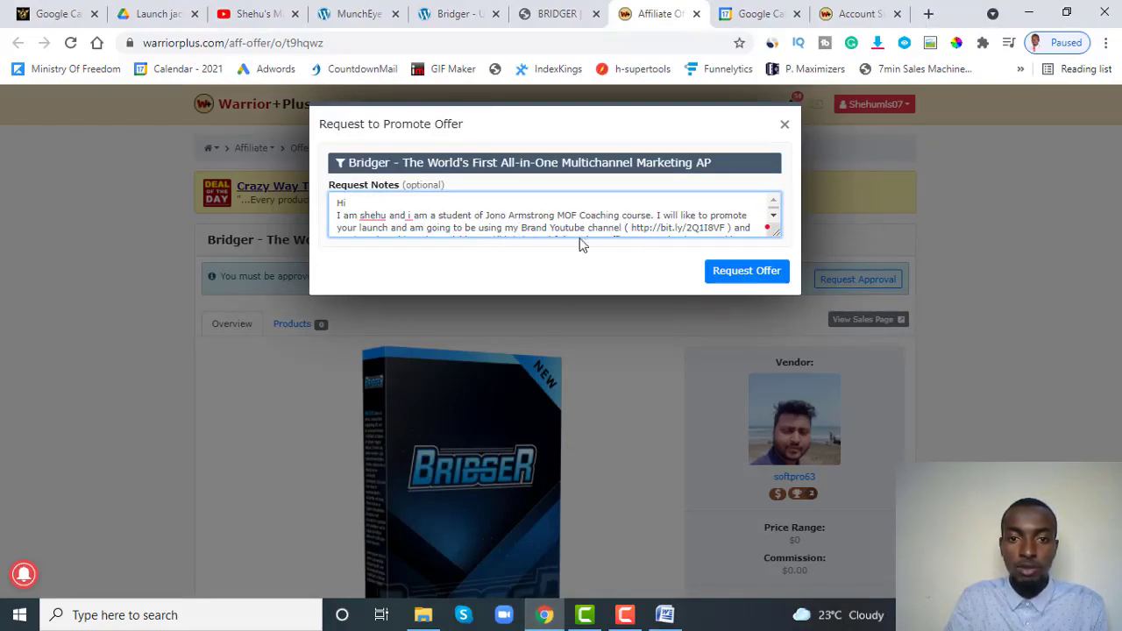
{"action": "left_click", "coordinate": [792, 272]}
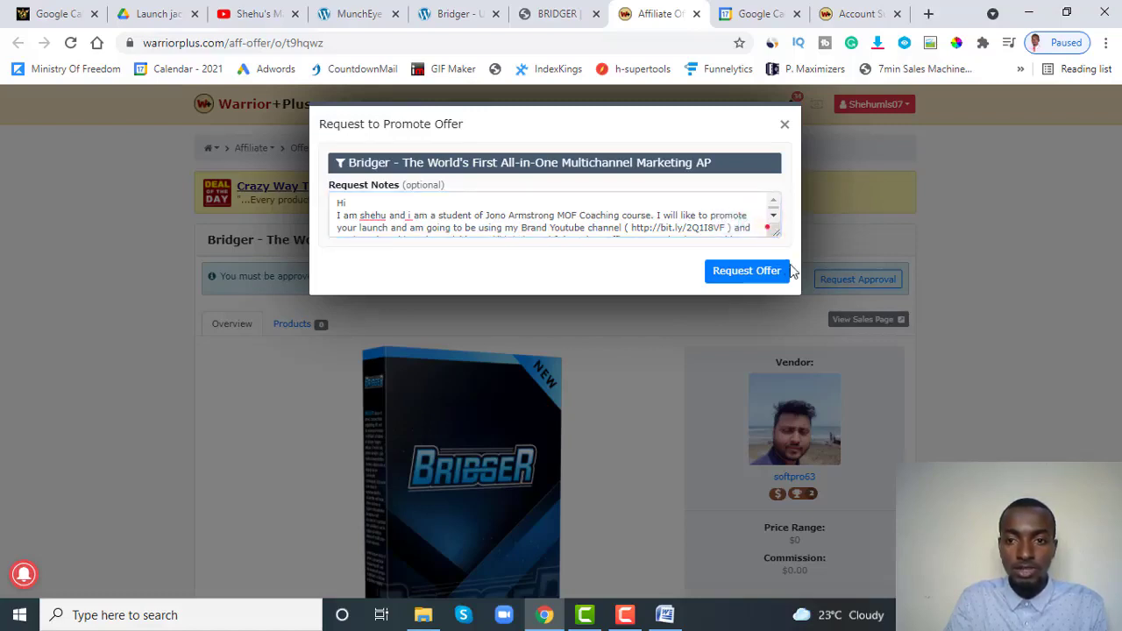
{"action": "scroll", "coordinate": [545, 229], "scroll_direction": "down", "scroll_amount": 2}
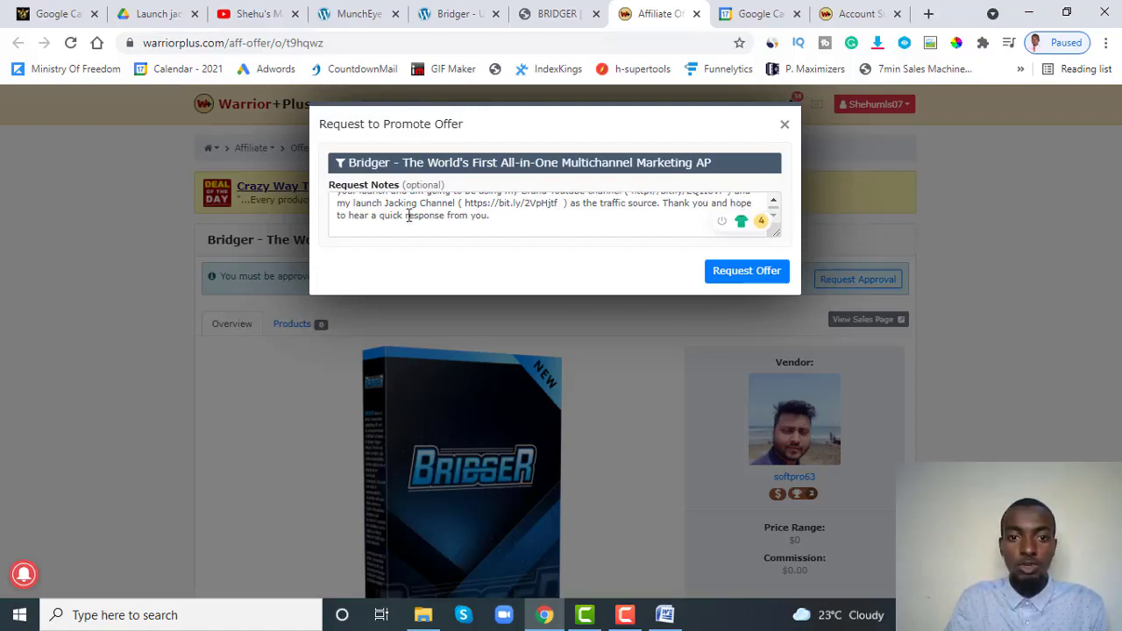
{"action": "left_click", "coordinate": [754, 273]}
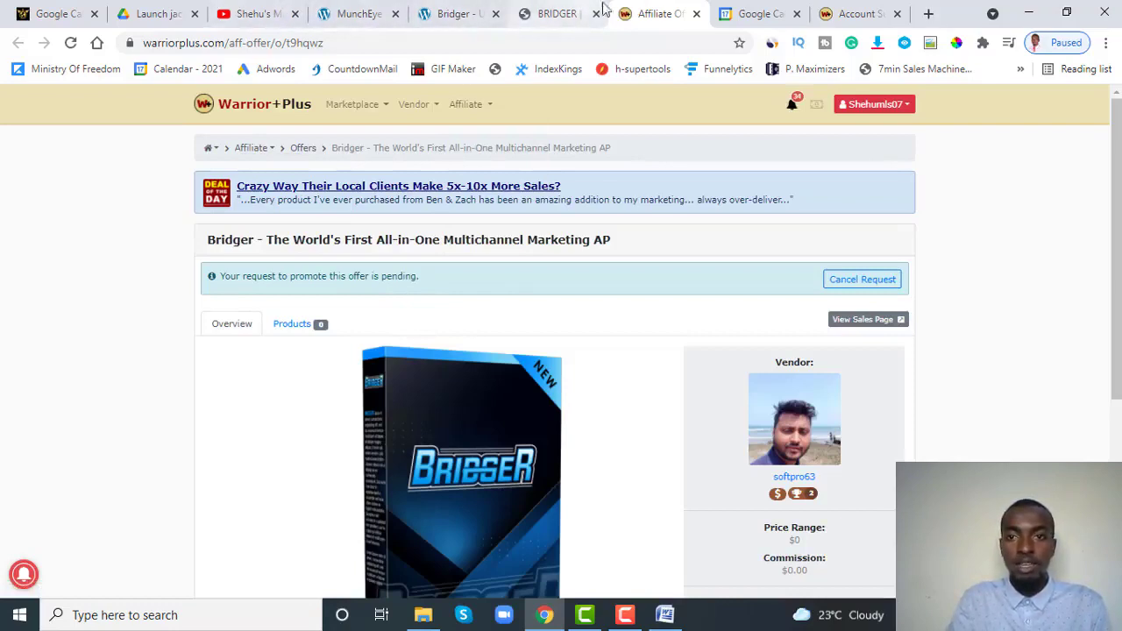
From the Bridger event in Google Calendar, return to the Bridger JV page and open its JV Doc in a new browser tab.
{"action": "left_click", "coordinate": [745, 14]}
{"action": "left_click", "coordinate": [116, 433]}
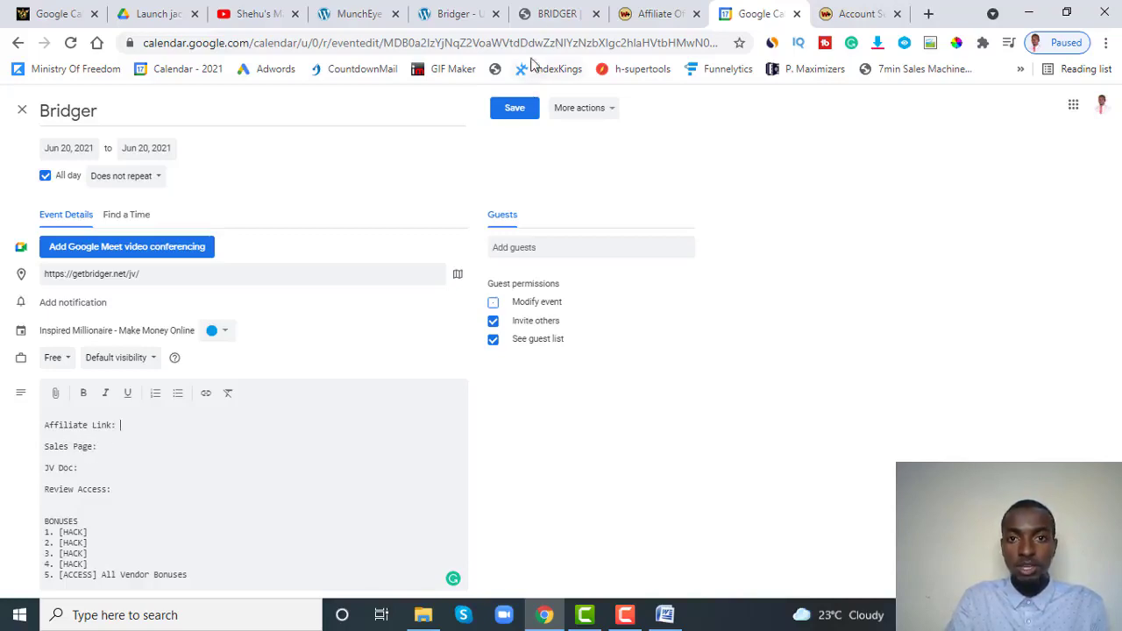
{"action": "left_click", "coordinate": [561, 15]}
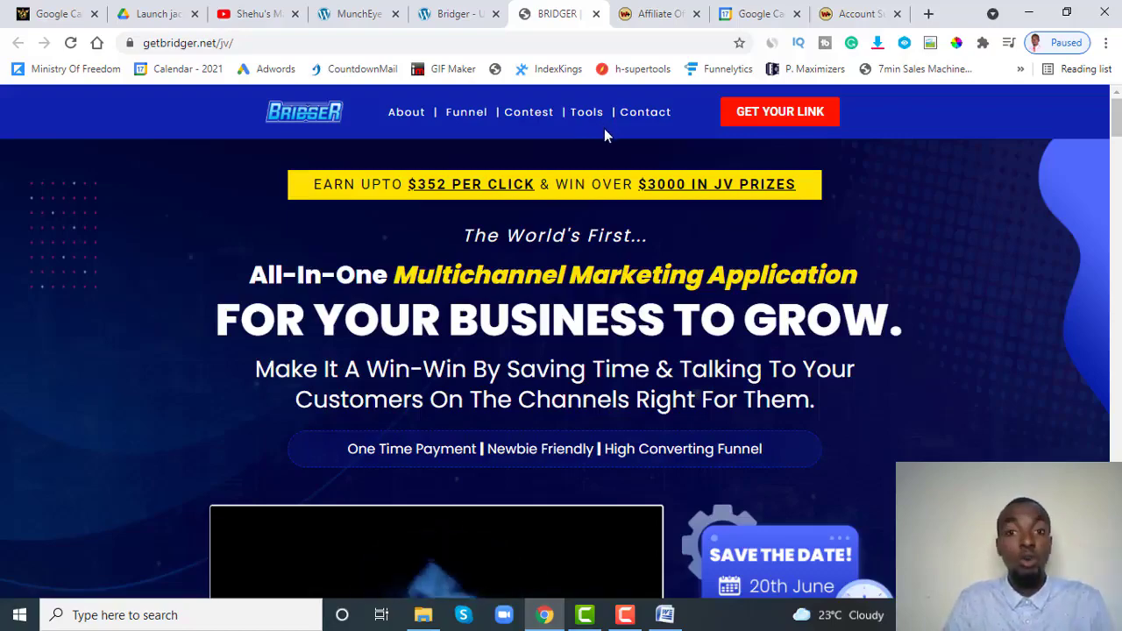
{"action": "scroll", "coordinate": [589, 112], "scroll_direction": "down", "scroll_amount": 14}
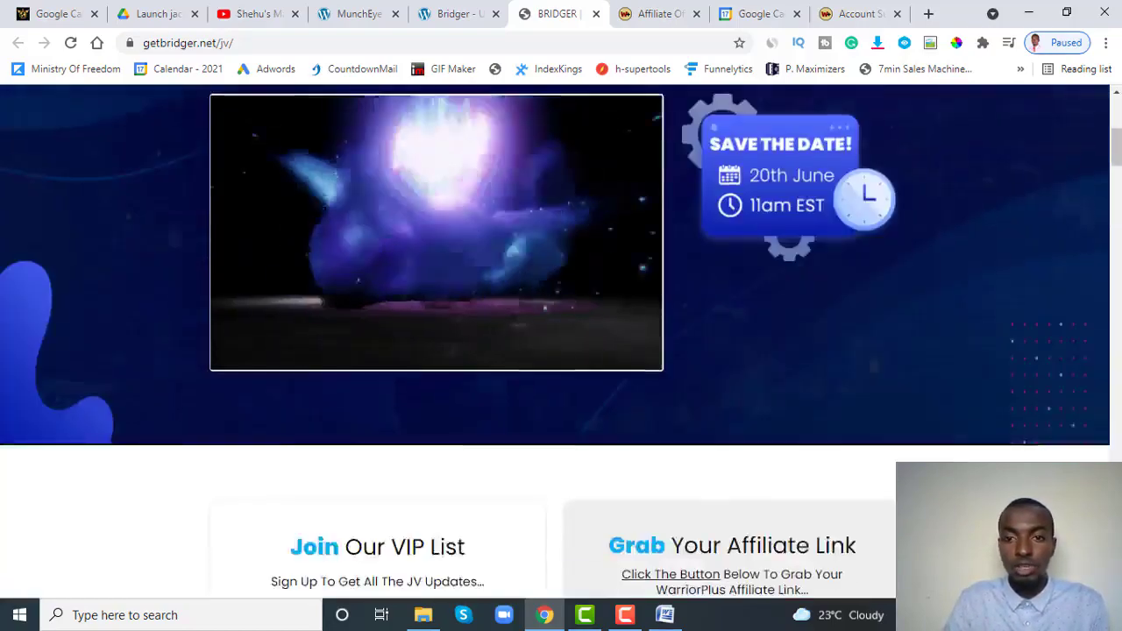
{"action": "scroll", "coordinate": [591, 219], "scroll_direction": "down", "scroll_amount": 20}
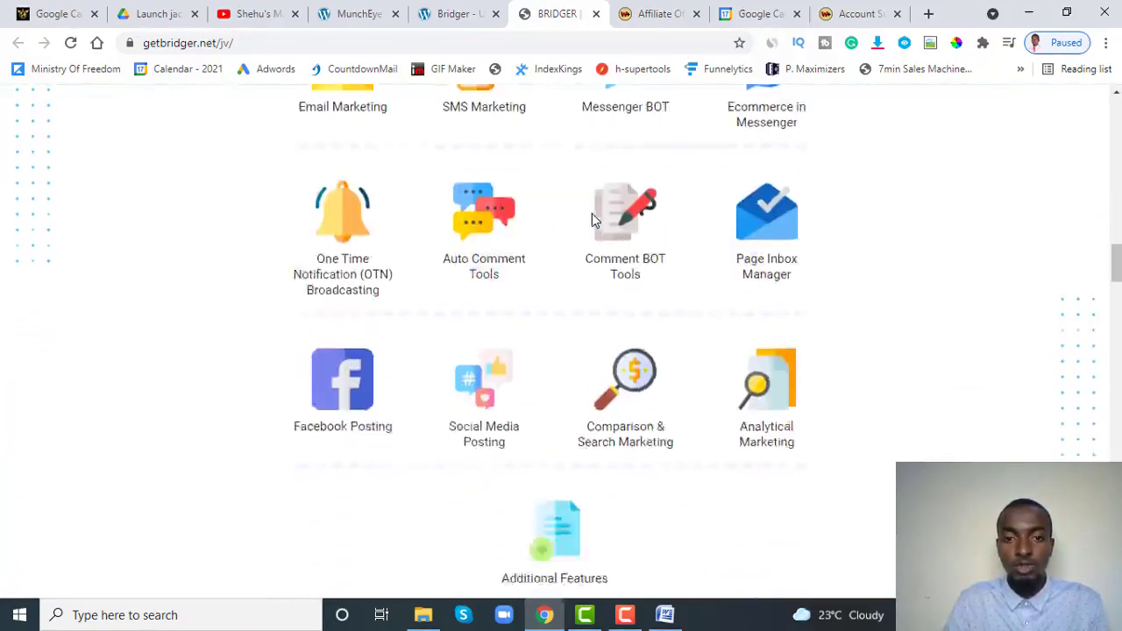
{"action": "scroll", "coordinate": [592, 219], "scroll_direction": "up", "scroll_amount": 4}
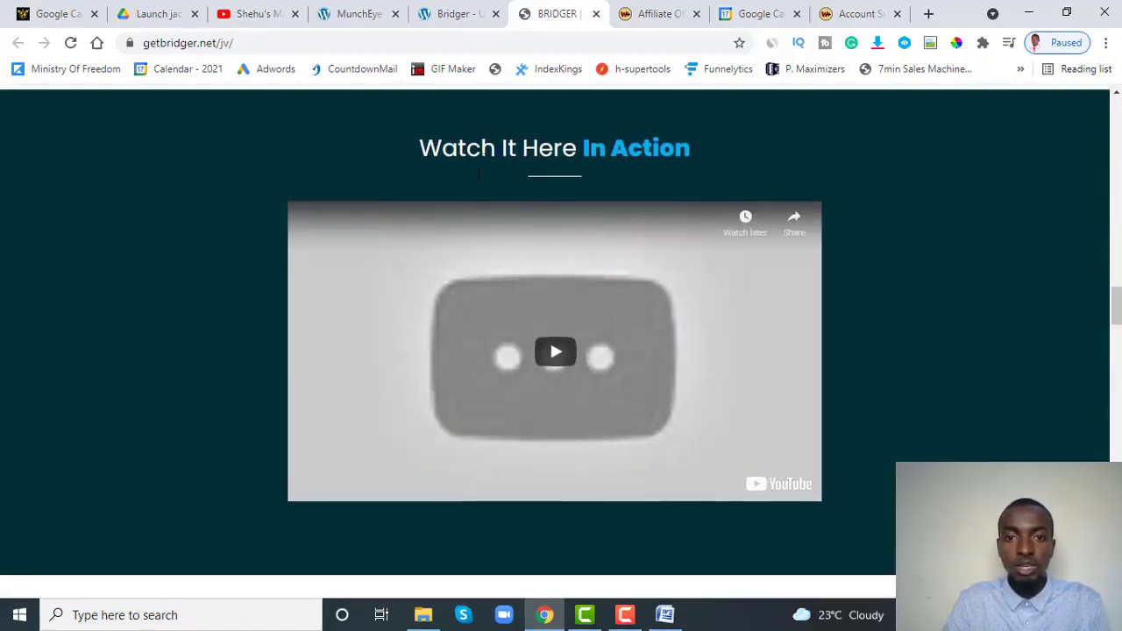
{"action": "scroll", "coordinate": [545, 243], "scroll_direction": "down", "scroll_amount": 13}
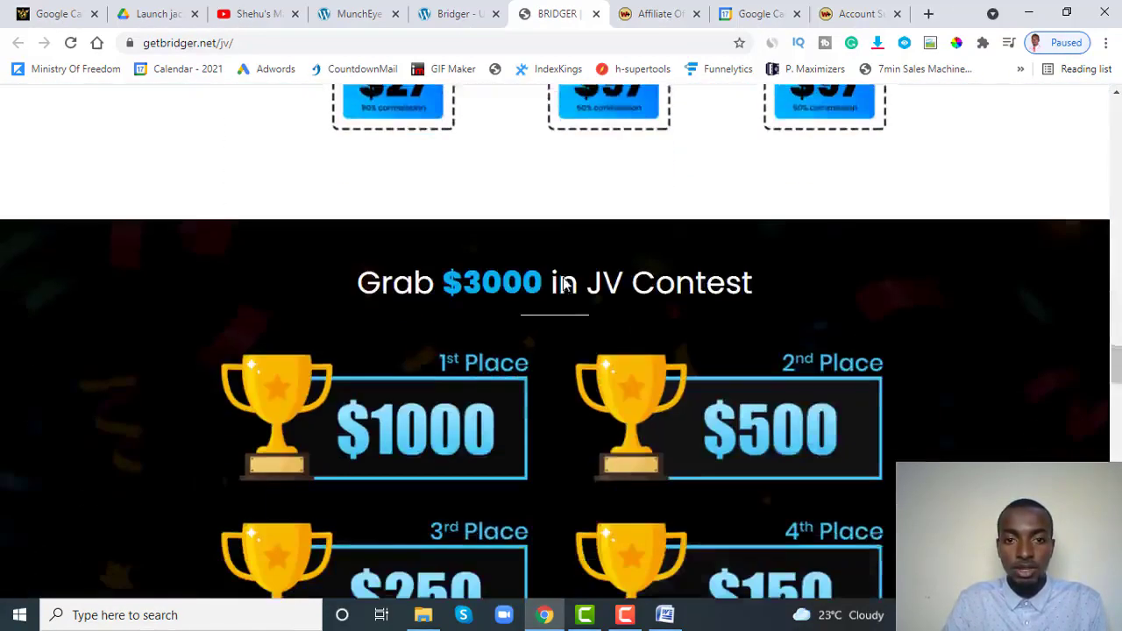
{"action": "scroll", "coordinate": [563, 284], "scroll_direction": "down", "scroll_amount": 18}
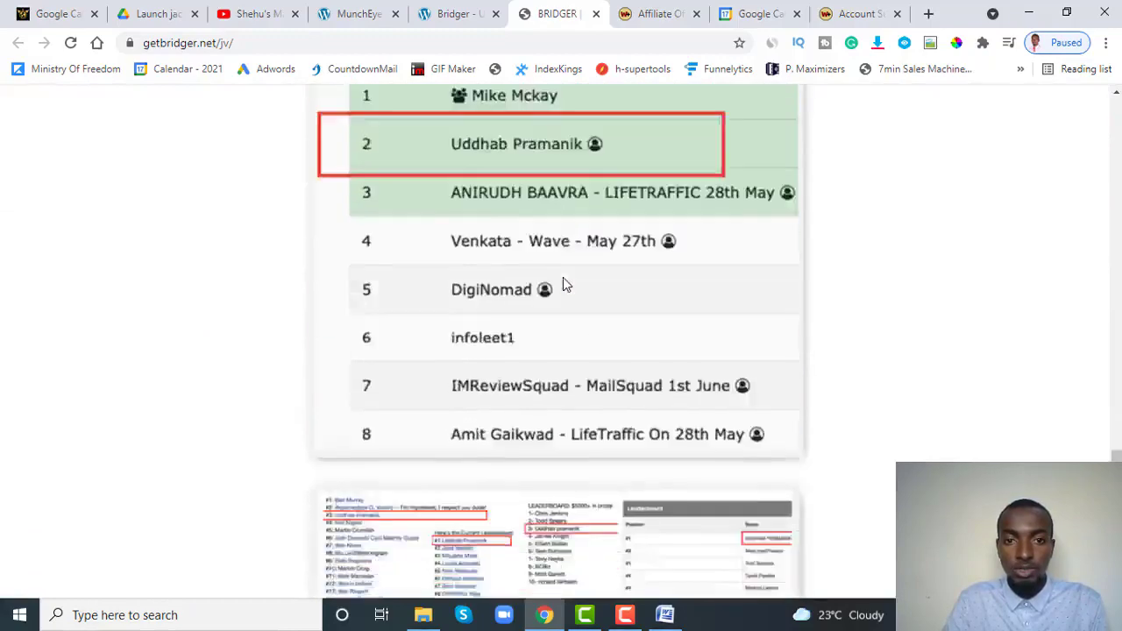
{"action": "scroll", "coordinate": [563, 283], "scroll_direction": "down", "scroll_amount": 9}
{"action": "scroll", "coordinate": [564, 283], "scroll_direction": "up", "scroll_amount": 3}
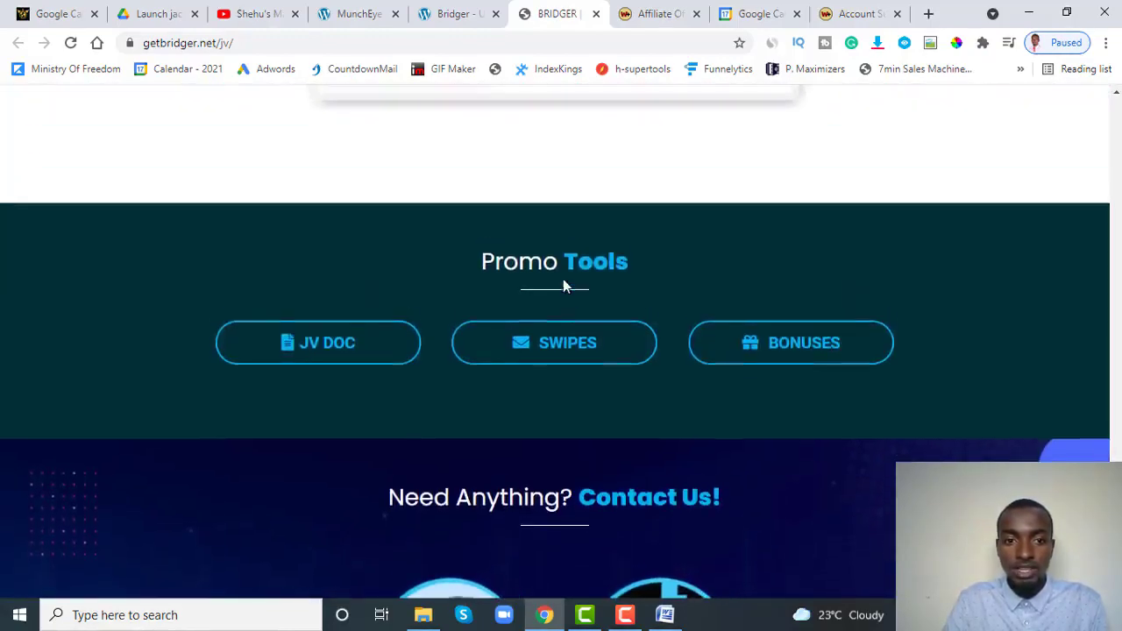
{"action": "right_click", "coordinate": [345, 342]}
{"action": "left_click", "coordinate": [370, 346]}
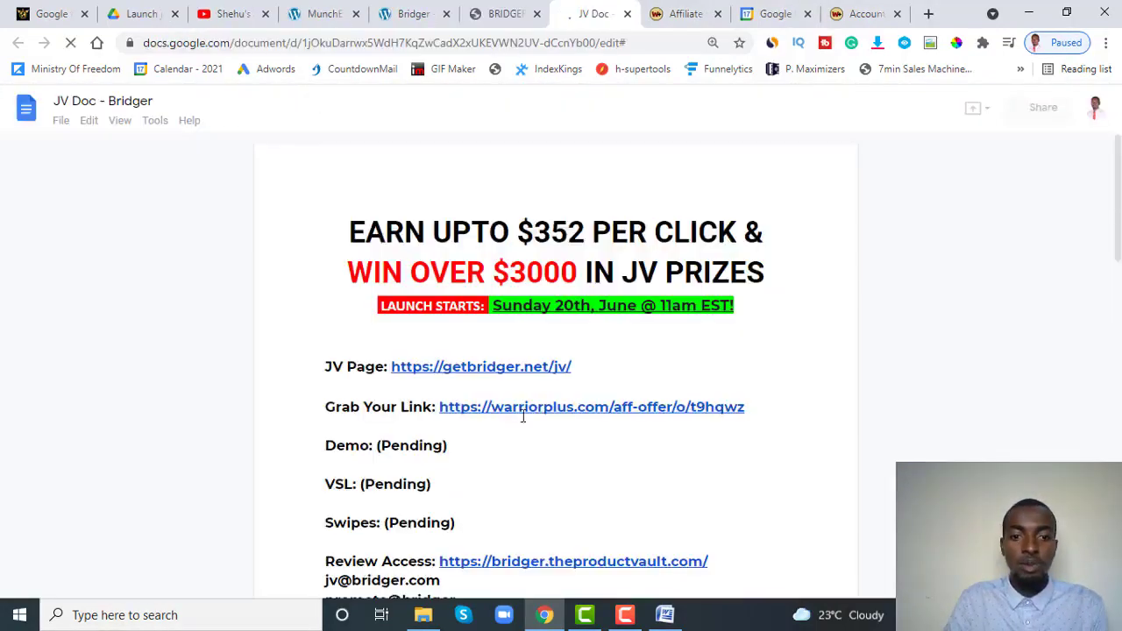
Look through the Bridger JV Doc's links, funnel and contest prizes, and the JV page's promo tools and contact section.
{"action": "scroll", "coordinate": [456, 433], "scroll_direction": "down", "scroll_amount": 1}
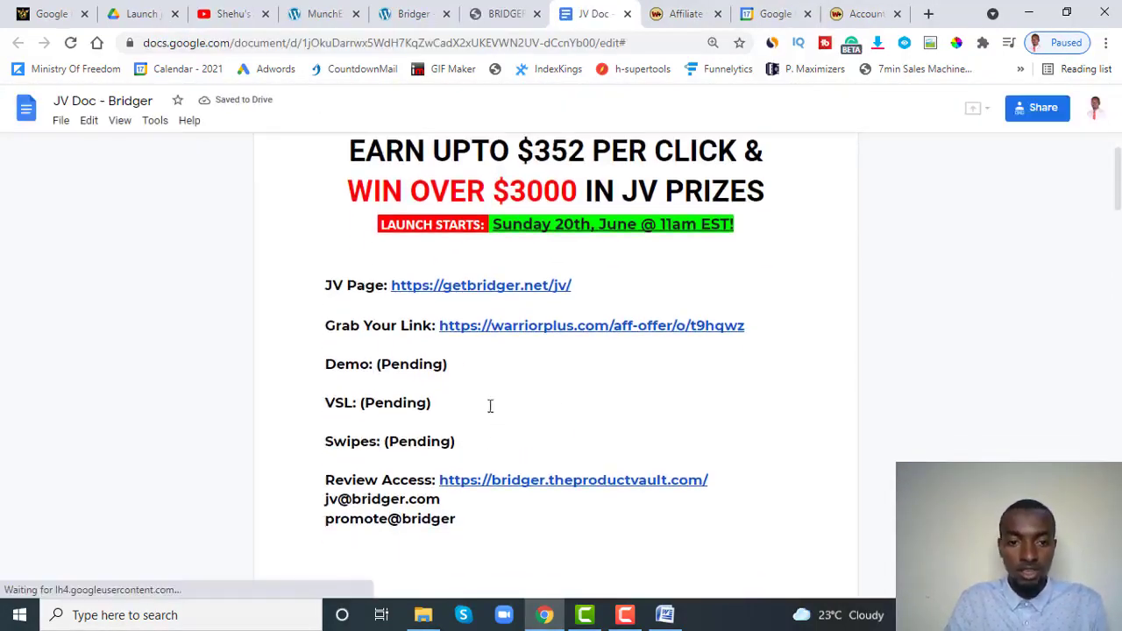
{"action": "scroll", "coordinate": [487, 398], "scroll_direction": "down", "scroll_amount": 1}
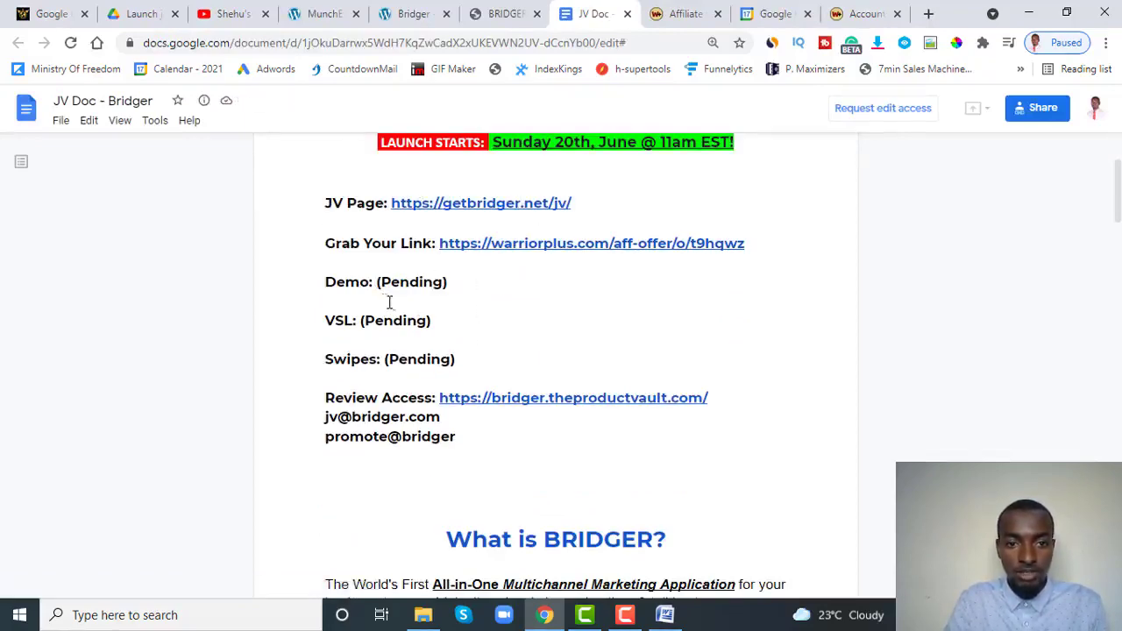
{"action": "scroll", "coordinate": [409, 343], "scroll_direction": "down", "scroll_amount": 10}
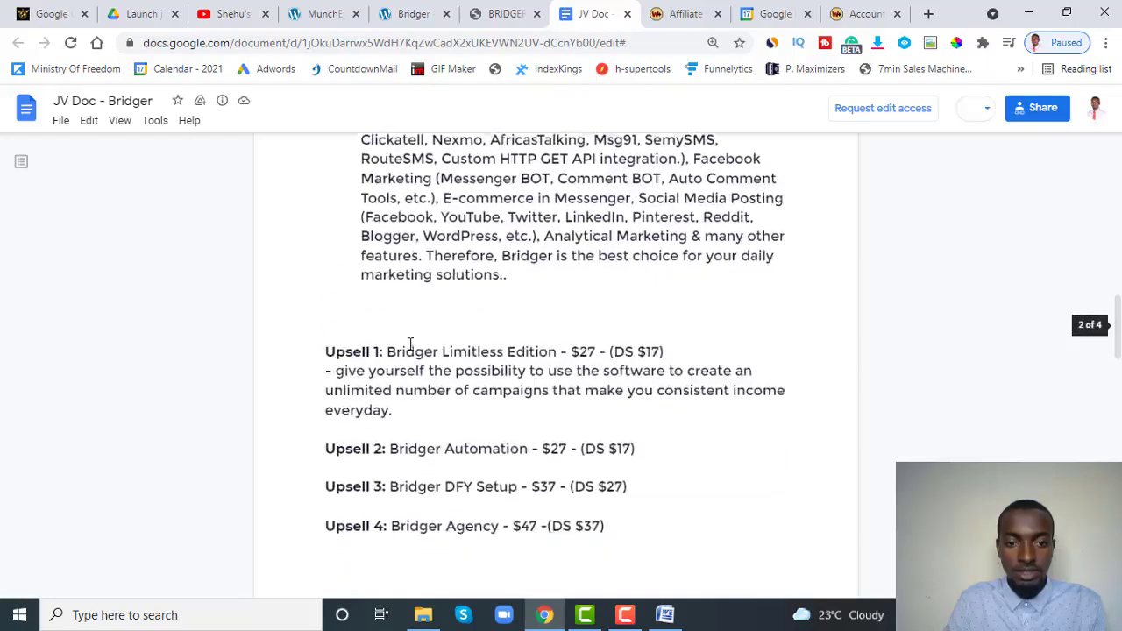
{"action": "scroll", "coordinate": [409, 343], "scroll_direction": "down", "scroll_amount": 10}
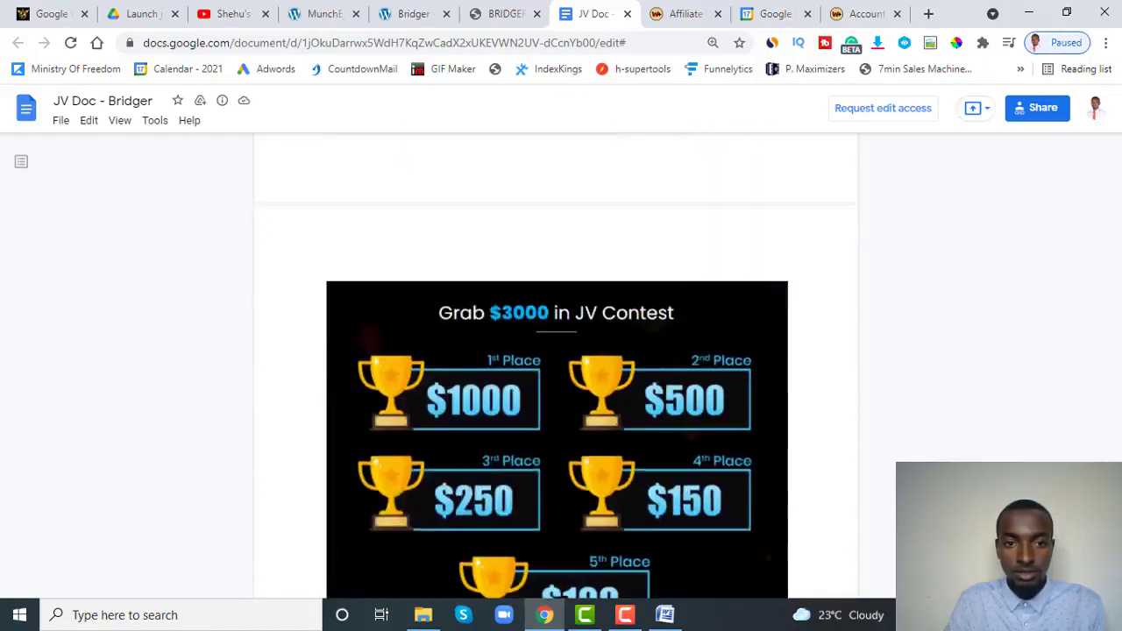
{"action": "scroll", "coordinate": [412, 342], "scroll_direction": "down", "scroll_amount": 8}
{"action": "scroll", "coordinate": [413, 343], "scroll_direction": "up", "scroll_amount": 15}
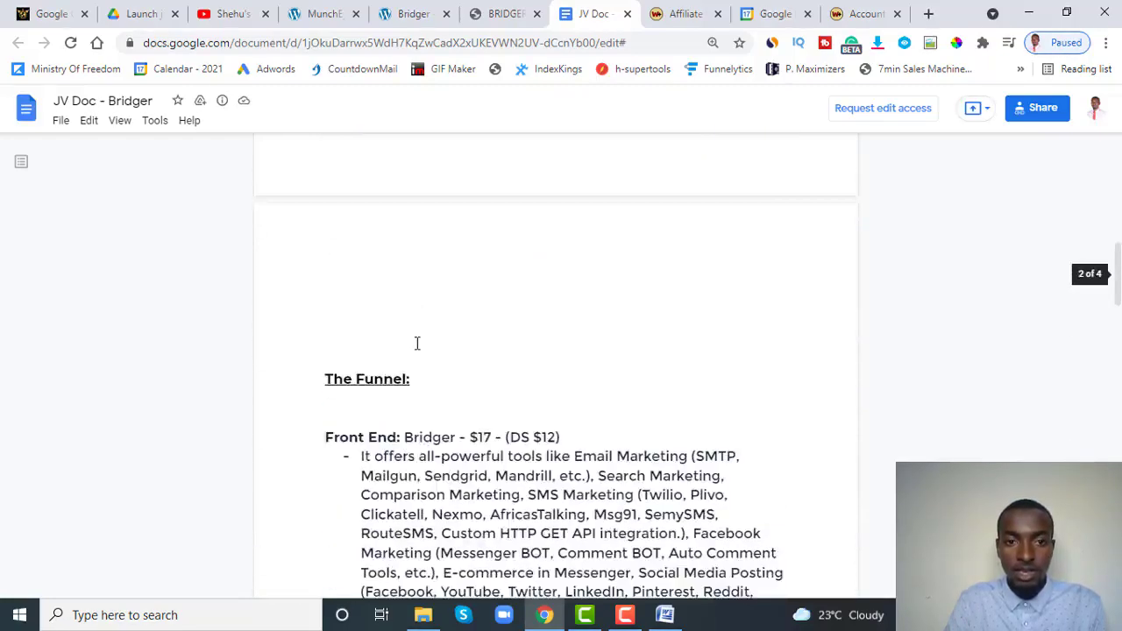
{"action": "scroll", "coordinate": [415, 344], "scroll_direction": "up", "scroll_amount": 10}
{"action": "left_click", "coordinate": [515, 10]}
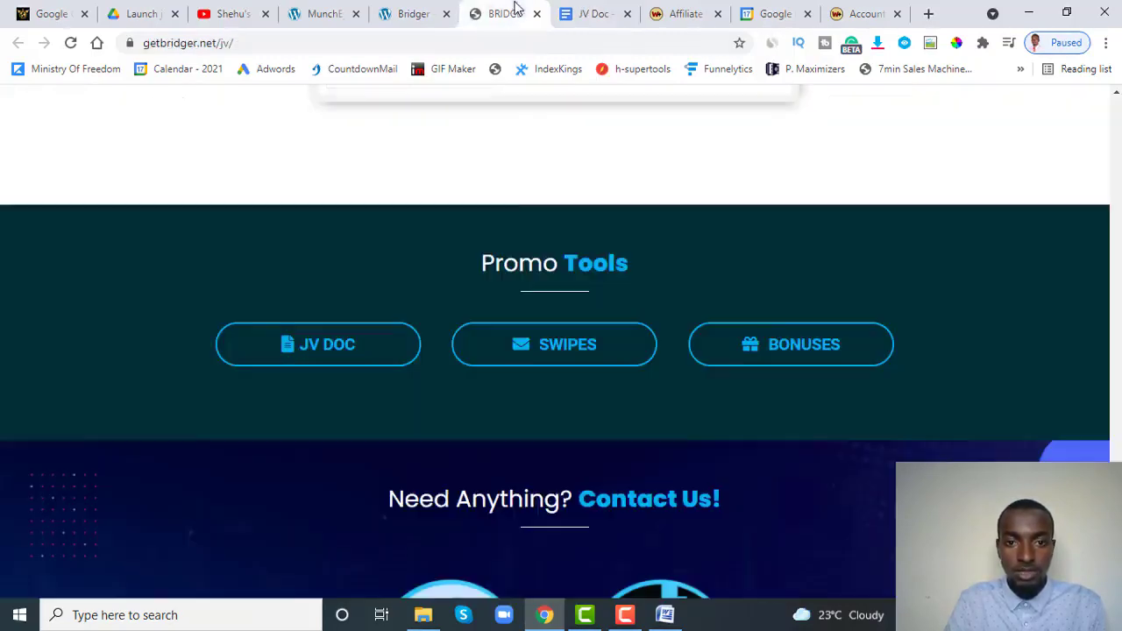
{"action": "scroll", "coordinate": [603, 377], "scroll_direction": "down", "scroll_amount": 3}
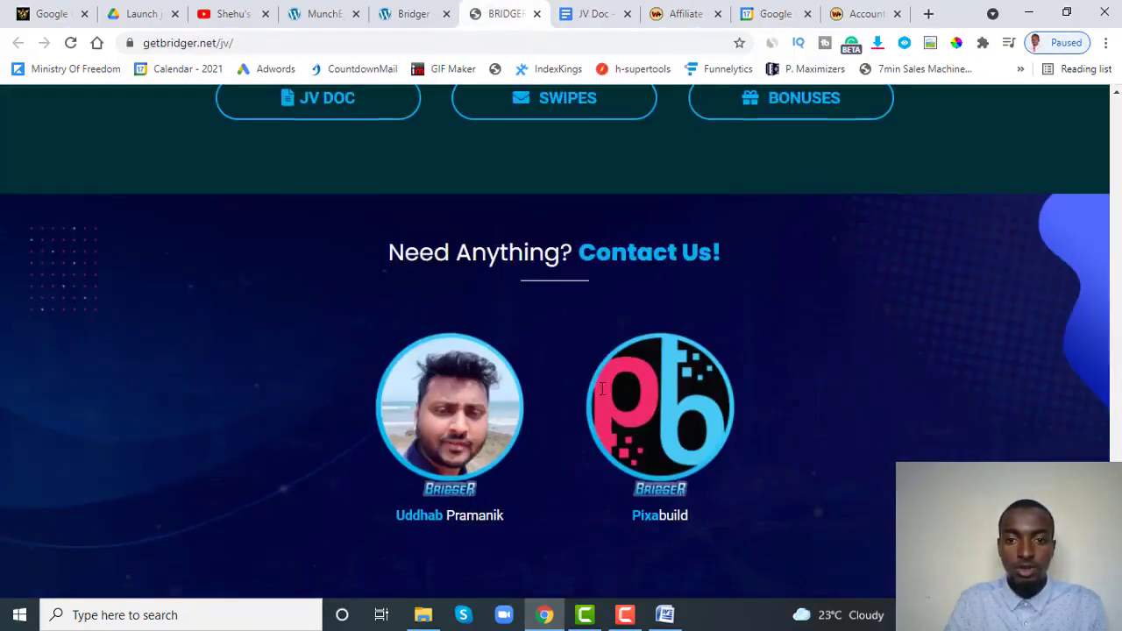
{"action": "left_click_drag", "start_coordinate": [1114, 544], "coordinate": [1113, 114]}
{"action": "left_click", "coordinate": [589, 13]}
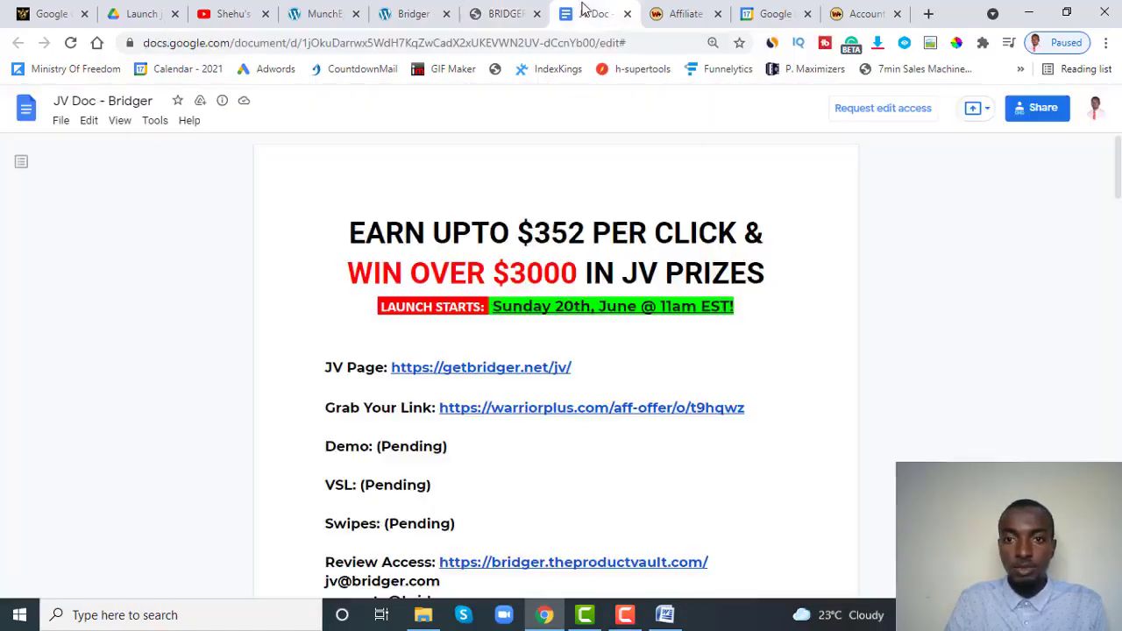
Copy the Bridger JV Doc's web address into the JV Doc line of the Bridger event's description in Google Calendar.
{"action": "left_click", "coordinate": [775, 13]}
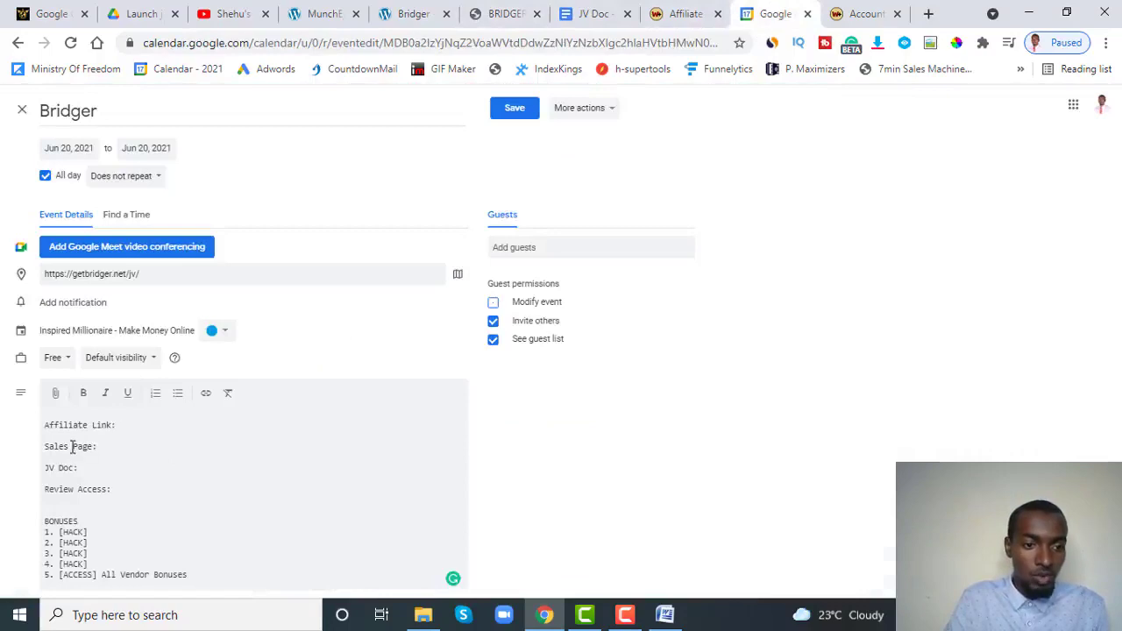
{"action": "left_click", "coordinate": [109, 431]}
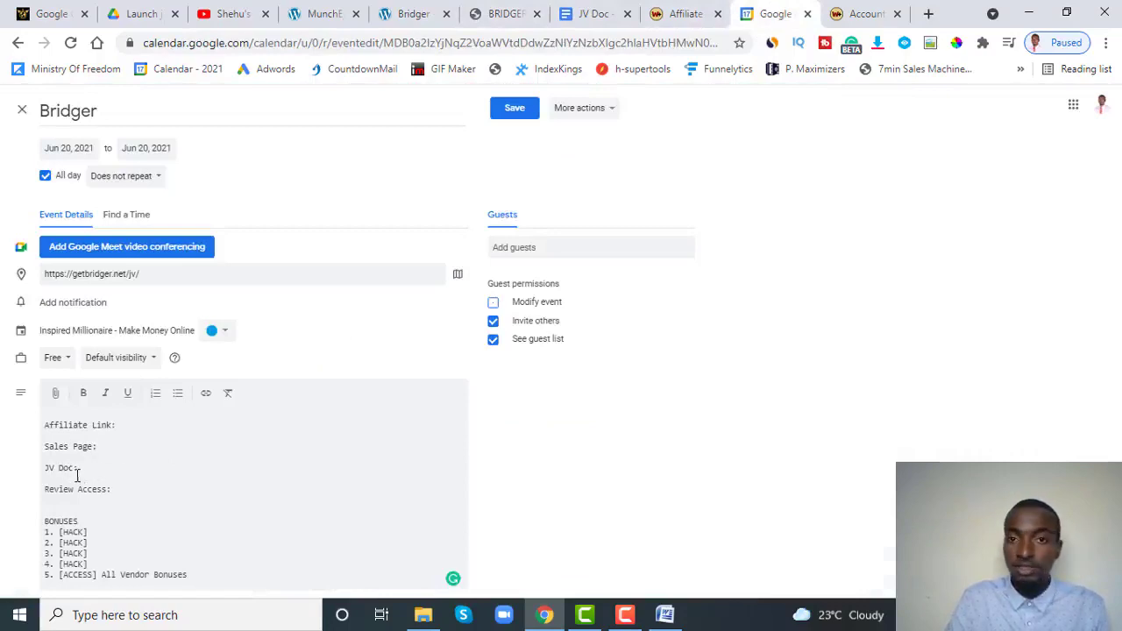
{"action": "left_click", "coordinate": [582, 14]}
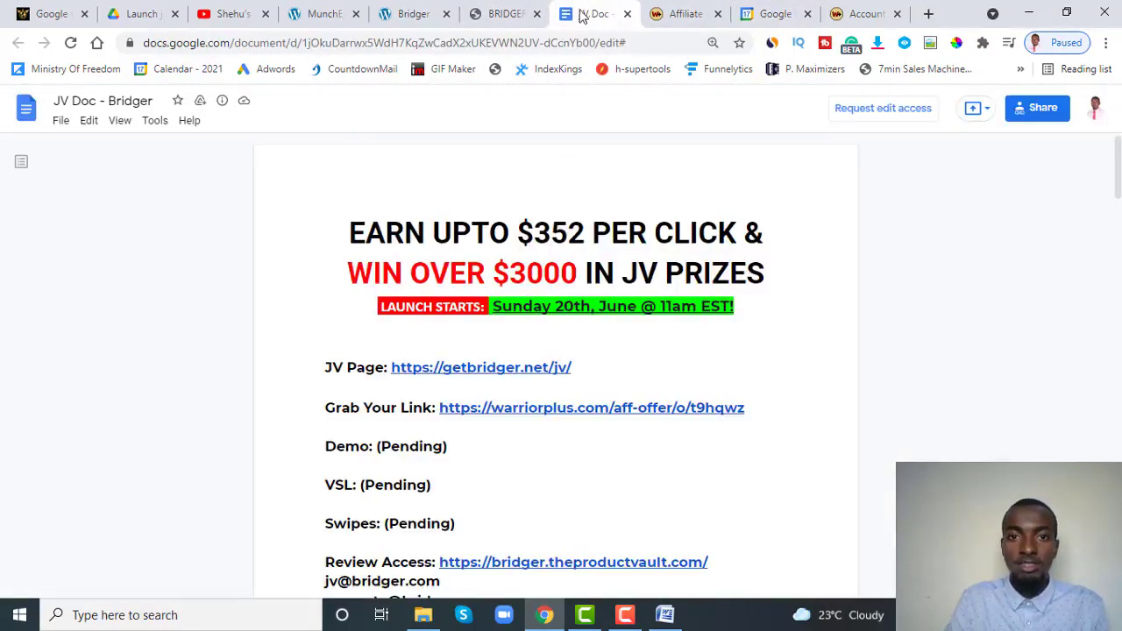
{"action": "left_click", "coordinate": [503, 15]}
{"action": "scroll", "coordinate": [919, 243], "scroll_direction": "down", "scroll_amount": 15}
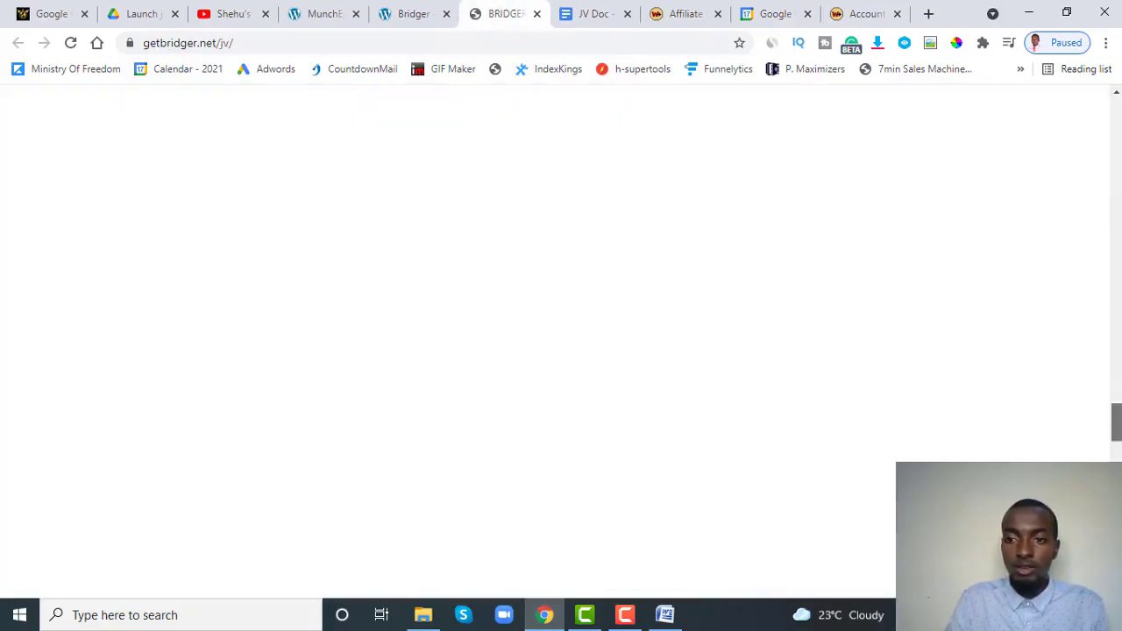
{"action": "scroll", "coordinate": [555, 351], "scroll_direction": "down", "scroll_amount": 3}
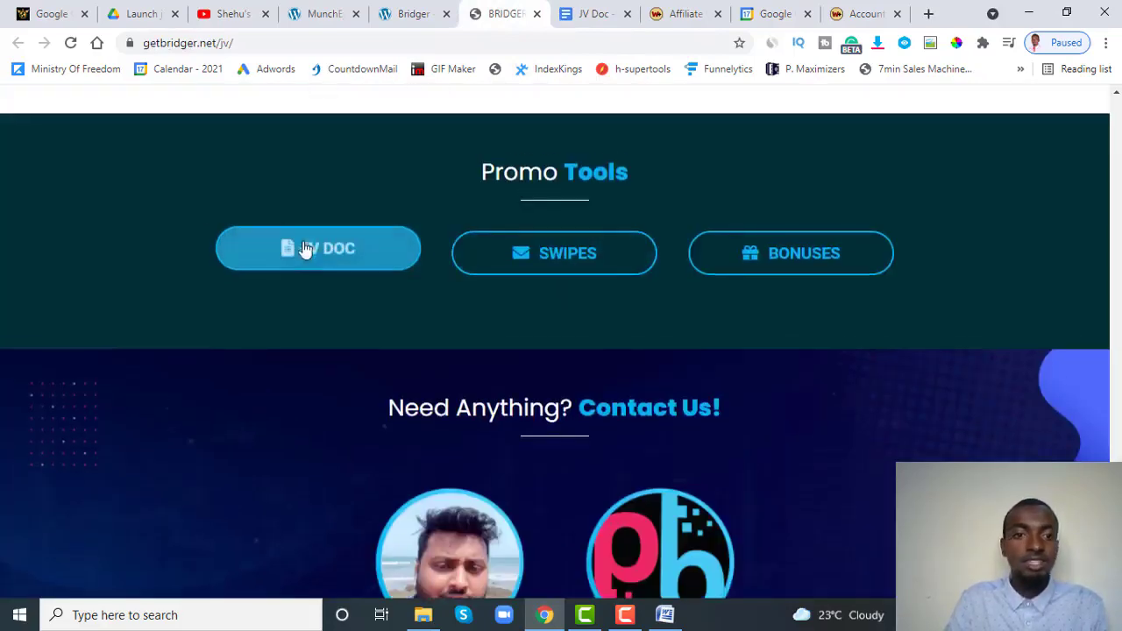
{"action": "left_click", "coordinate": [586, 14]}
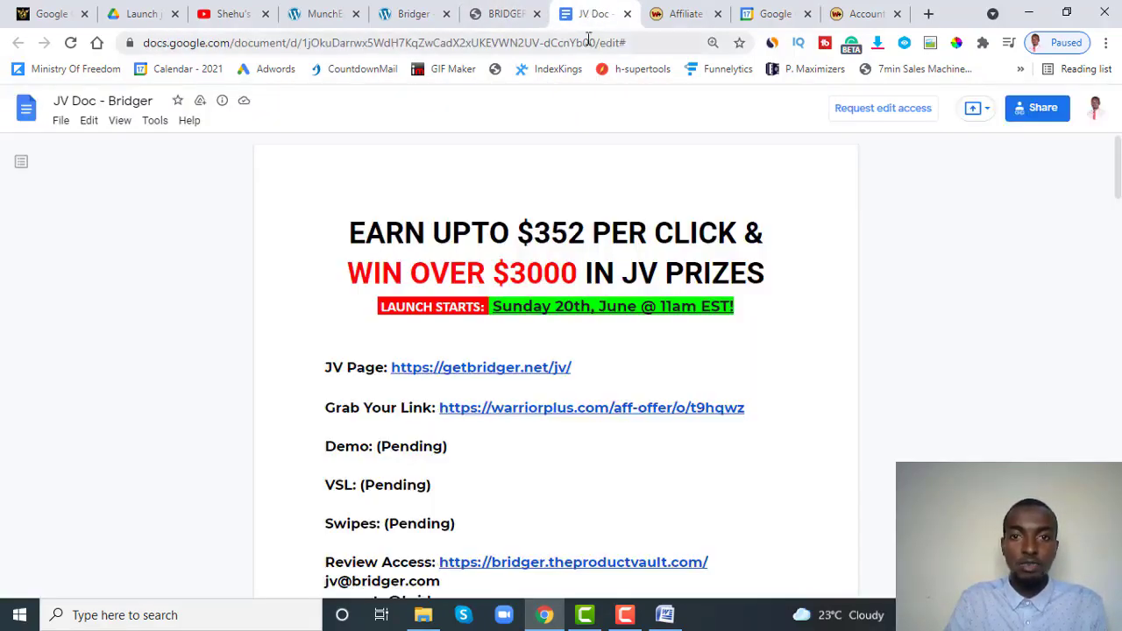
{"action": "left_click_drag", "start_coordinate": [631, 42], "coordinate": [137, 54]}
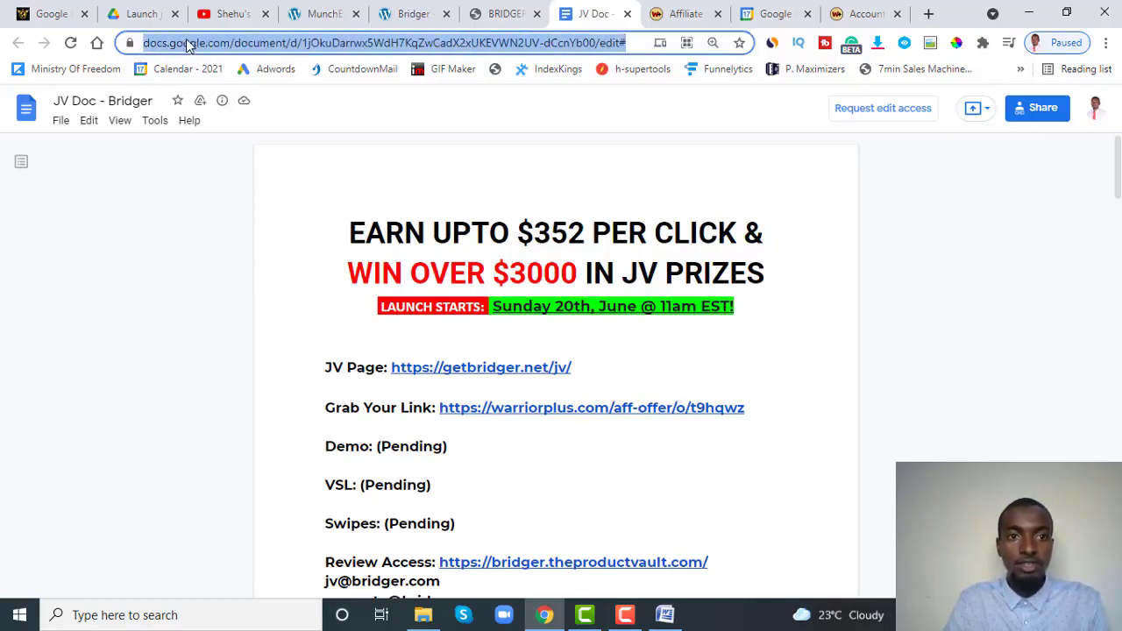
{"action": "left_click", "coordinate": [775, 14]}
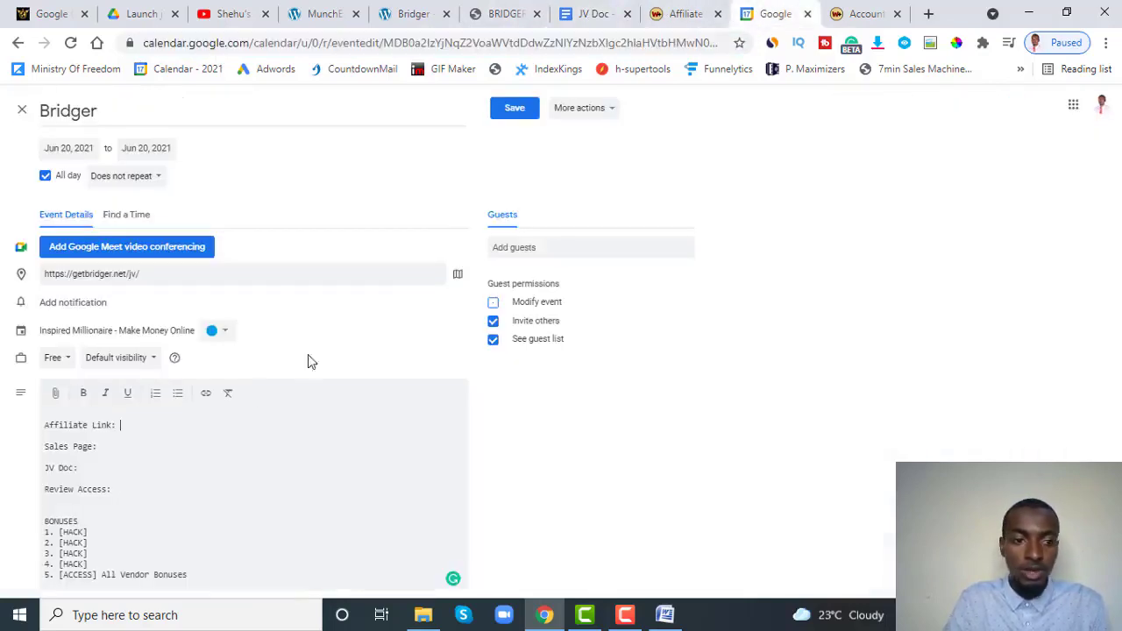
{"action": "left_click", "coordinate": [94, 468]}
{"action": "key", "text": "ctrl+v"}
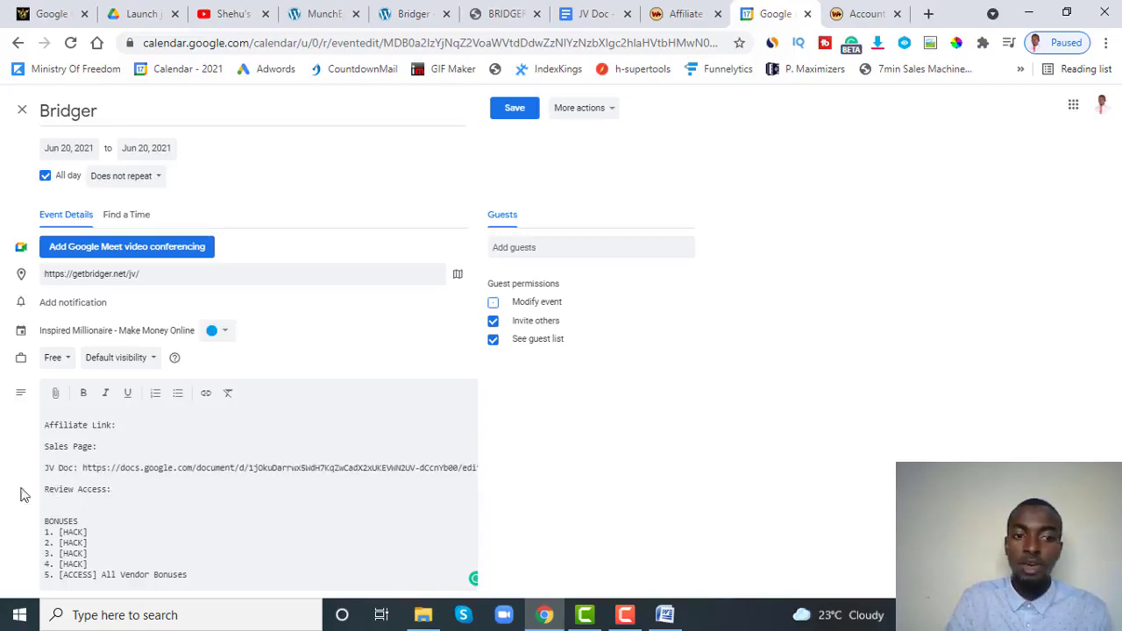
Copy the Review Access block with its link, login e-mail and password from the Bridger JV Doc into the event description below Review Access.
{"action": "left_click", "coordinate": [580, 21]}
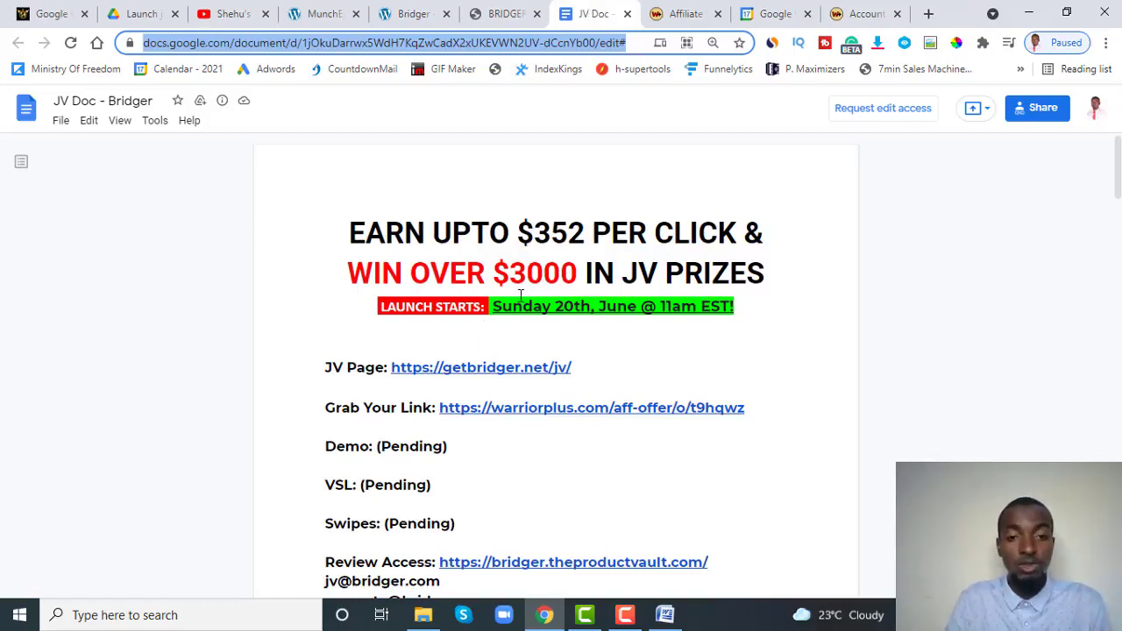
{"action": "scroll", "coordinate": [529, 373], "scroll_direction": "down", "scroll_amount": 3}
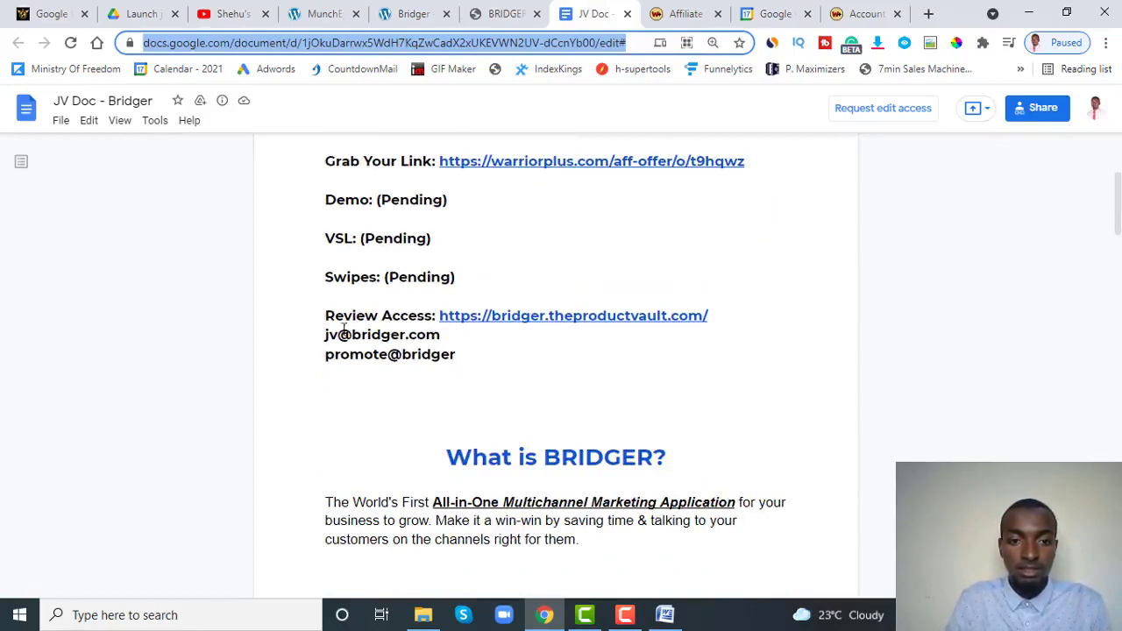
{"action": "left_click_drag", "start_coordinate": [325, 315], "coordinate": [471, 360]}
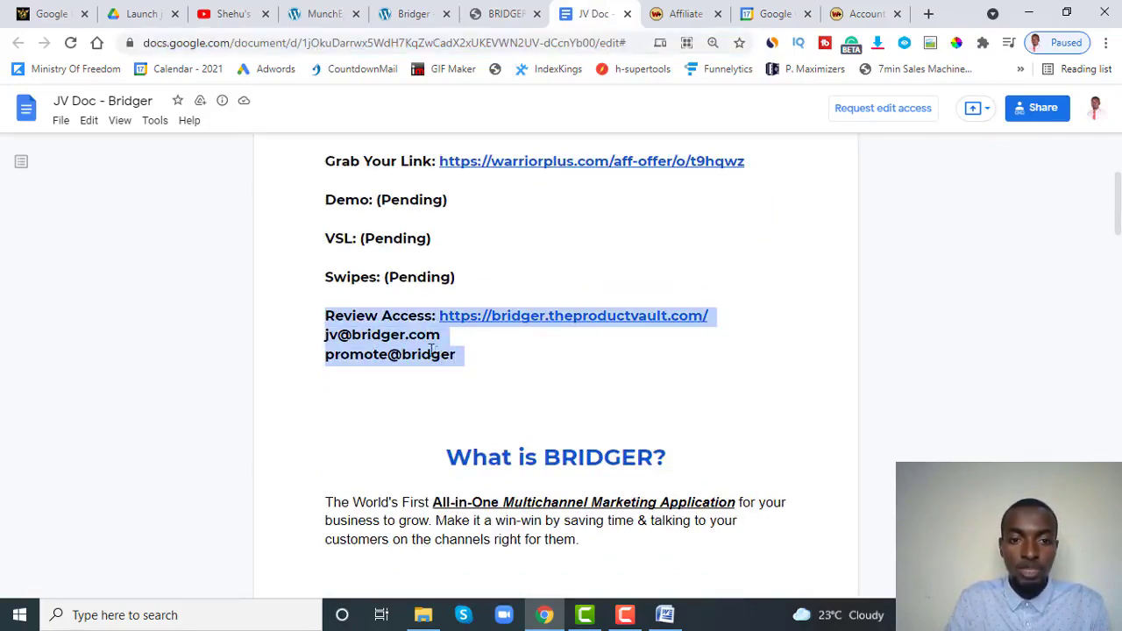
{"action": "right_click", "coordinate": [449, 355]}
{"action": "left_click", "coordinate": [456, 375]}
{"action": "left_click", "coordinate": [768, 14]}
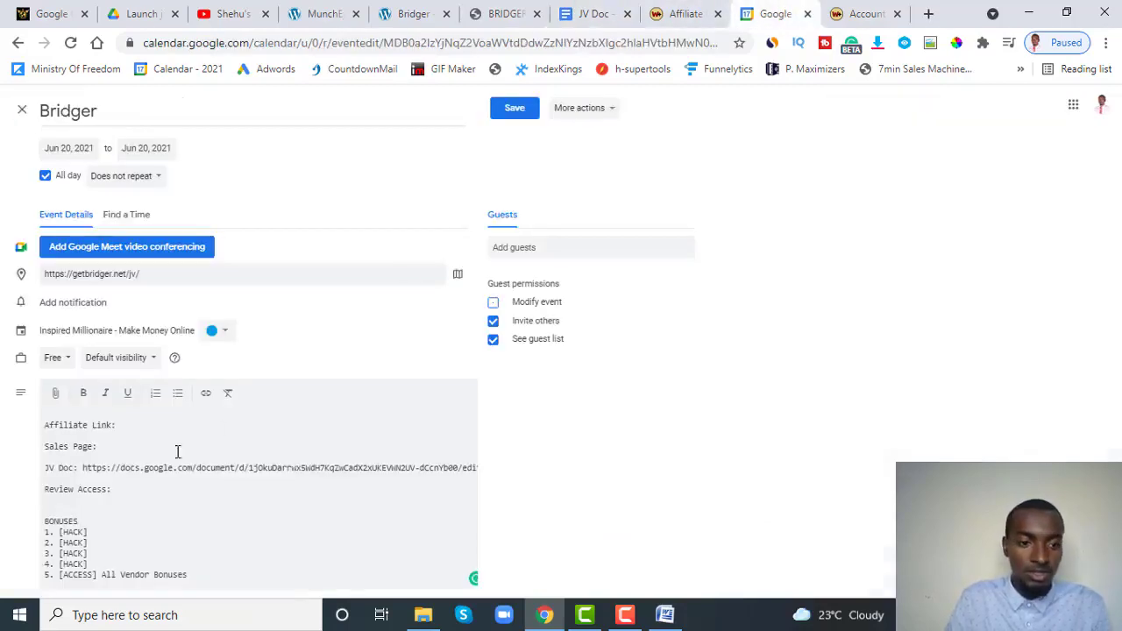
{"action": "left_click", "coordinate": [127, 492]}
{"action": "key", "text": "Return"}
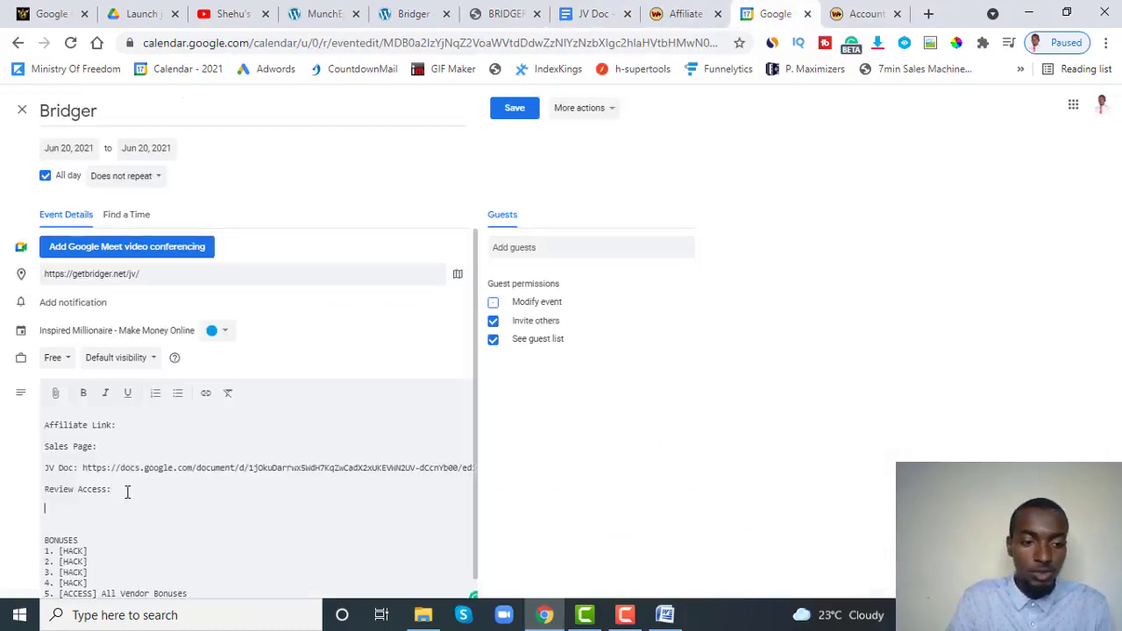
{"action": "key", "text": "ctrl+v"}
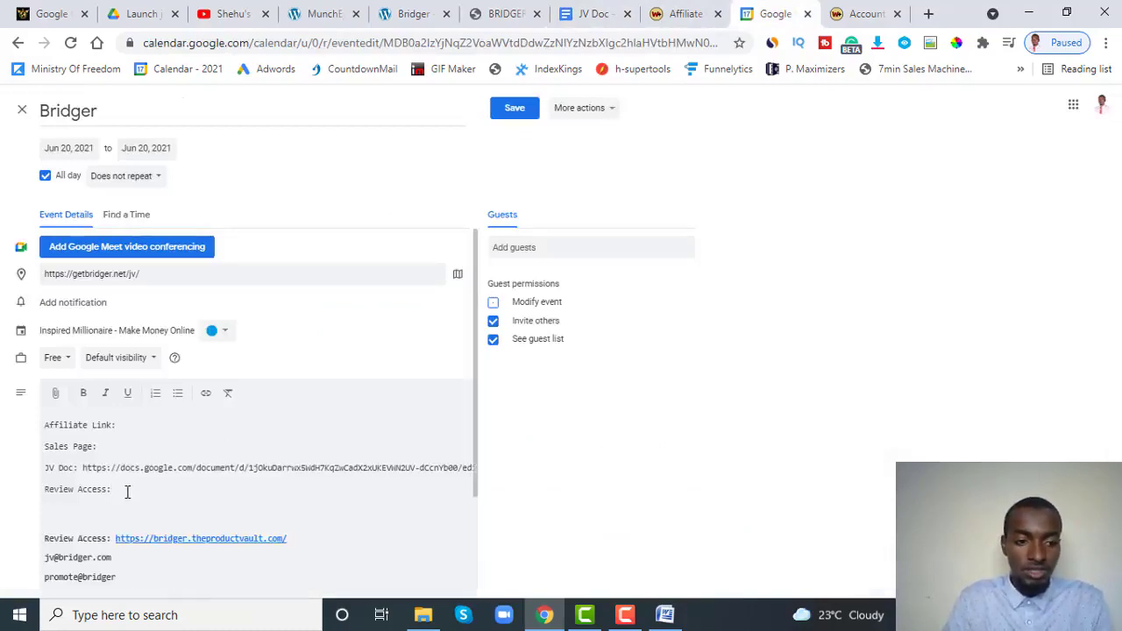
Put the review access link on its own line in the description and delete the duplicate Review Access label with its blank lines.
{"action": "left_click", "coordinate": [112, 538]}
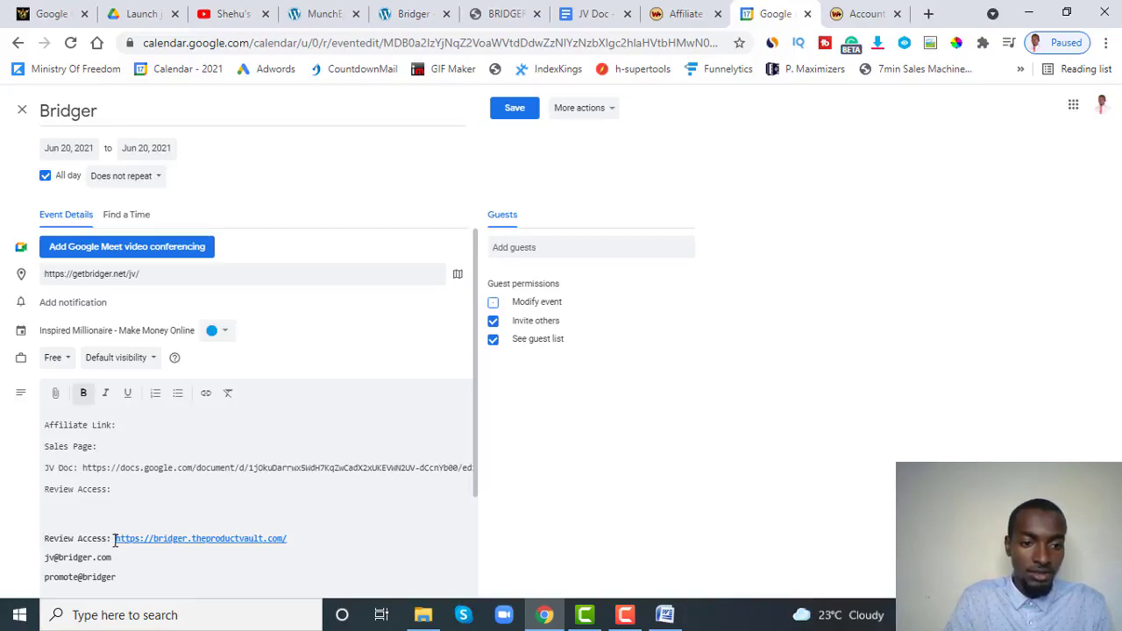
{"action": "key", "text": "Return"}
{"action": "left_click", "coordinate": [72, 519]}
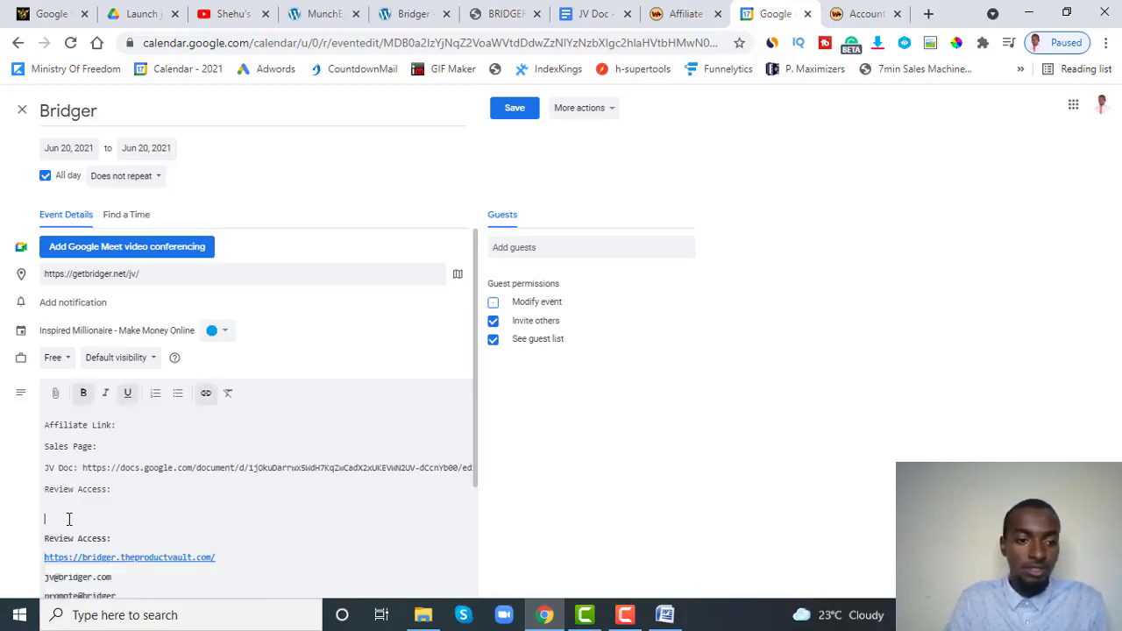
{"action": "key", "text": "BackSpace"}
{"action": "key", "text": "BackSpace"}
{"action": "key", "text": "BackSpace"}
{"action": "key", "text": "BackSpace"}
{"action": "key", "text": "BackSpace"}
{"action": "key", "text": "BackSpace"}
{"action": "key", "text": "BackSpace"}
{"action": "key", "text": "BackSpace"}
{"action": "key", "text": "BackSpace"}
{"action": "key", "text": "BackSpace"}
{"action": "key", "text": "BackSpace"}
{"action": "key", "text": "BackSpace"}
{"action": "key", "text": "BackSpace"}
{"action": "key", "text": "BackSpace"}
{"action": "key", "text": "BackSpace"}
{"action": "scroll", "coordinate": [109, 356], "scroll_direction": "down", "scroll_amount": 1}
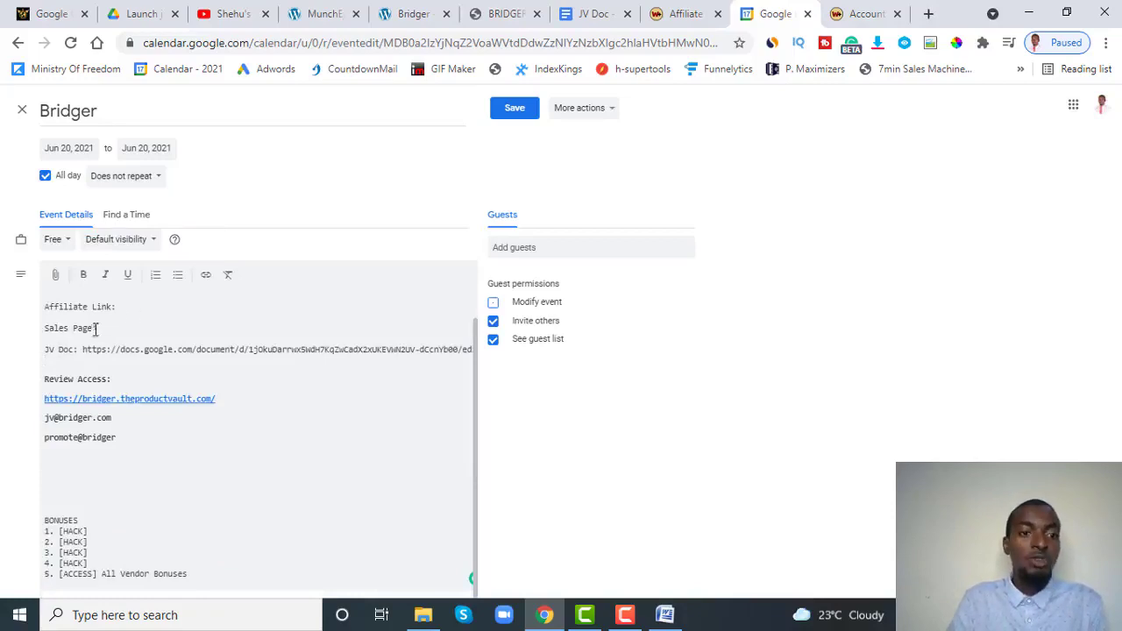
Check the demo, VSL and swipes entries in the JV Doc and the Bridger request's status on WarriorPlus, then return to Google Calendar.
{"action": "left_click", "coordinate": [589, 14]}
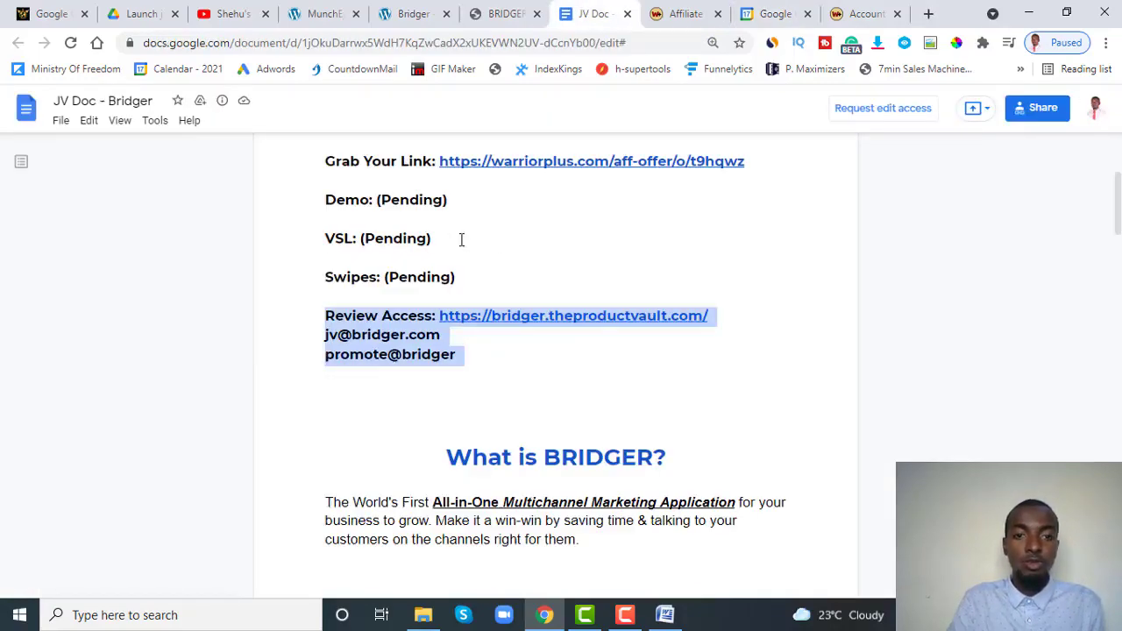
{"action": "scroll", "coordinate": [578, 289], "scroll_direction": "down", "scroll_amount": 2}
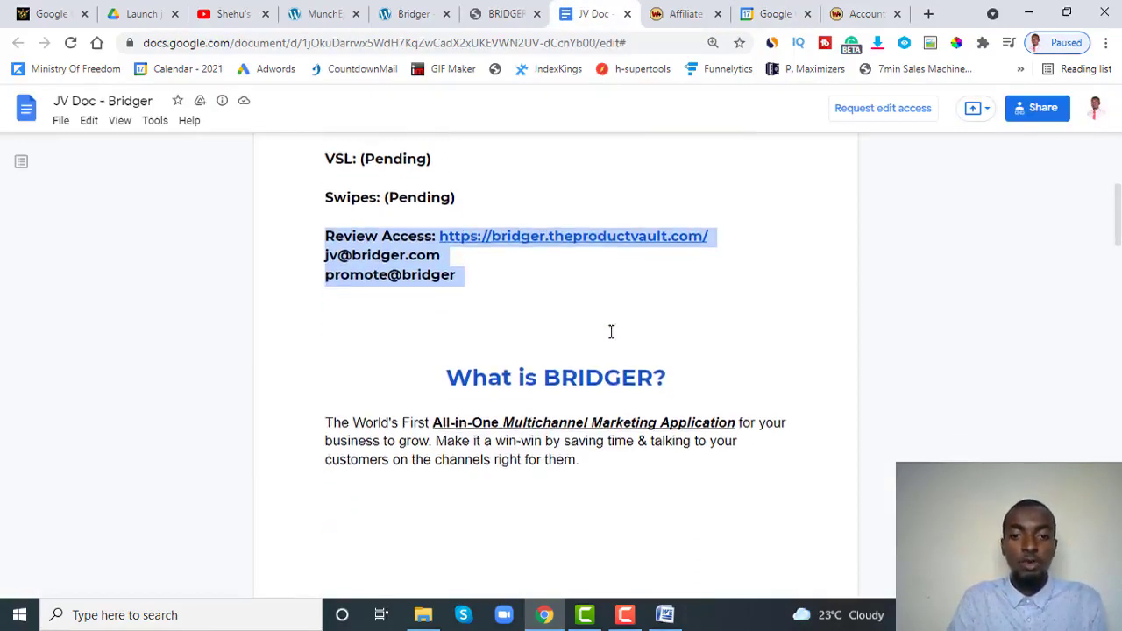
{"action": "left_click", "coordinate": [680, 14]}
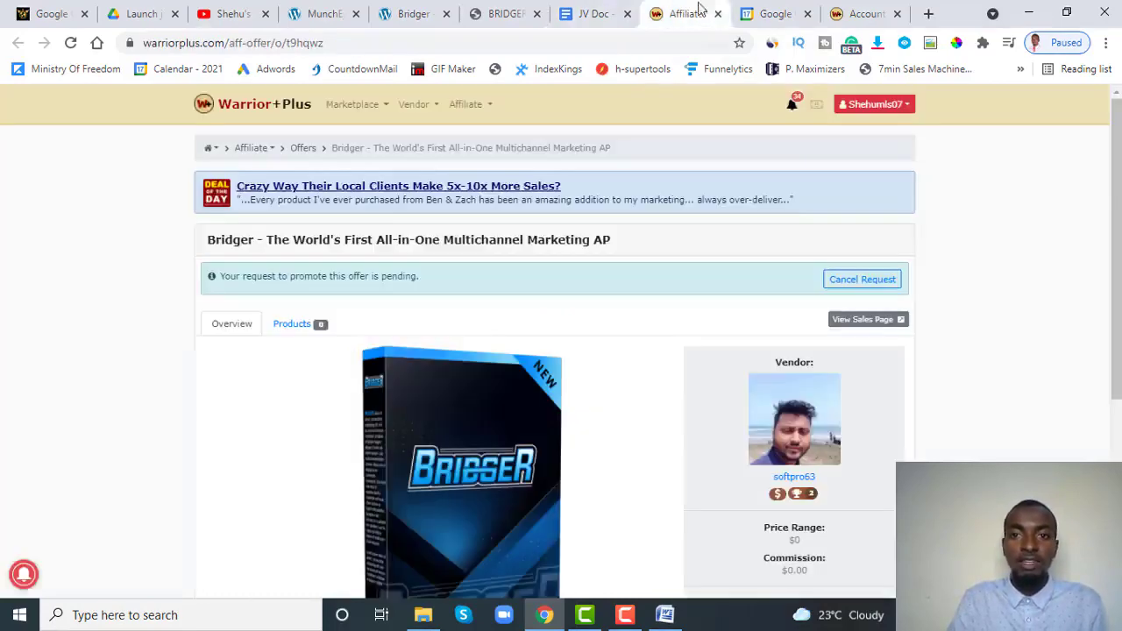
{"action": "left_click", "coordinate": [766, 14]}
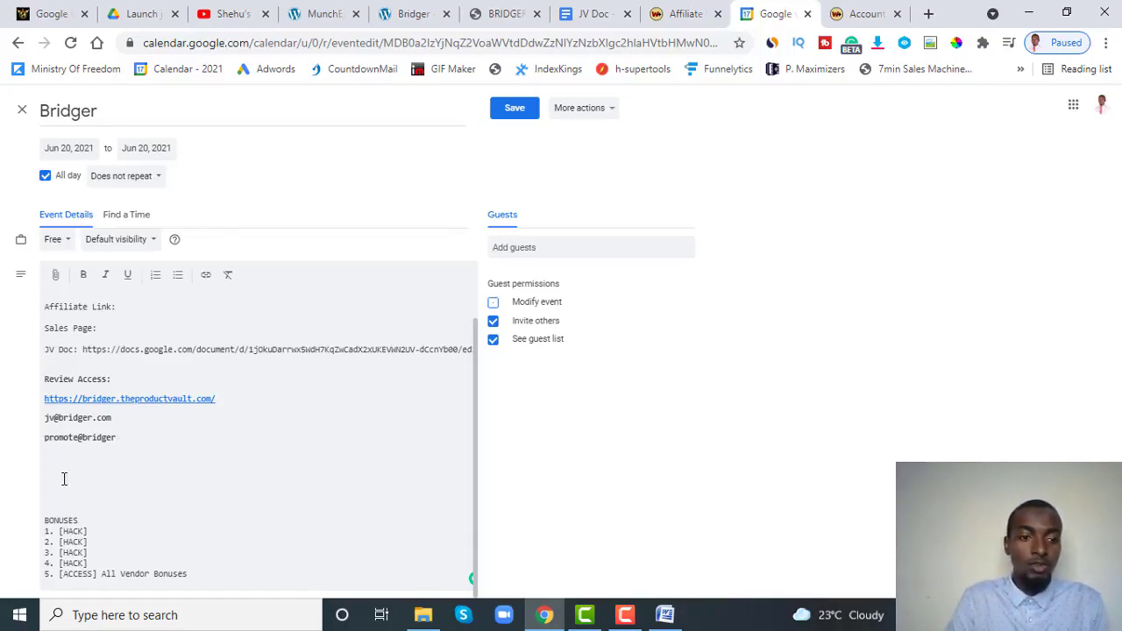
Remove the surplus blank lines above BONUSES in the description and save the Bridger event.
{"action": "scroll", "coordinate": [62, 488], "scroll_direction": "up", "scroll_amount": 2}
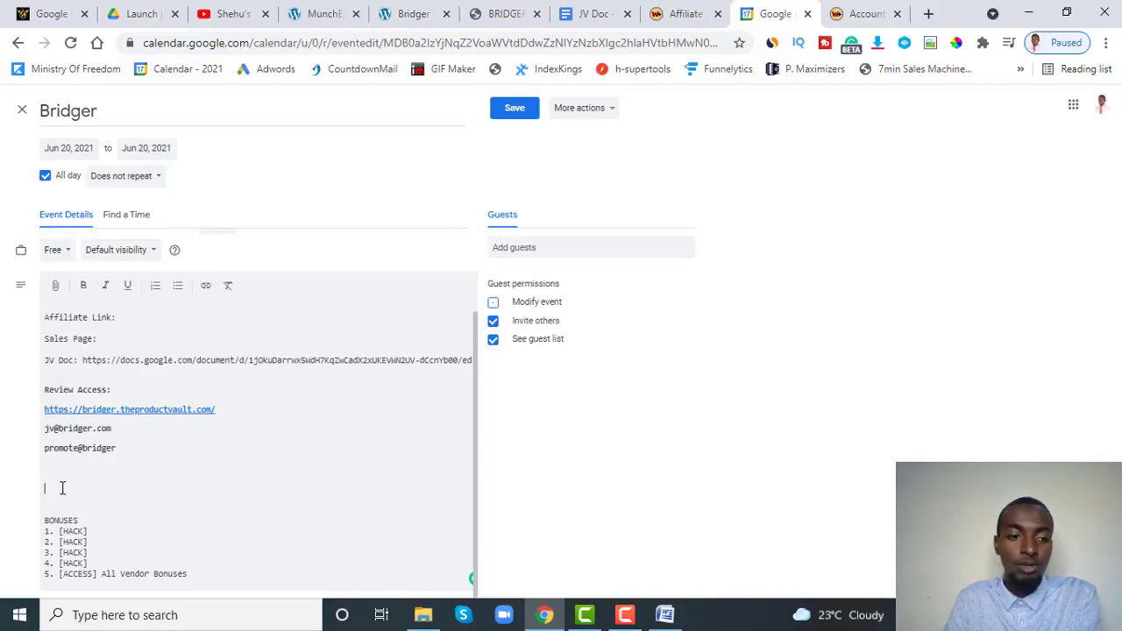
{"action": "scroll", "coordinate": [62, 488], "scroll_direction": "up", "scroll_amount": 1}
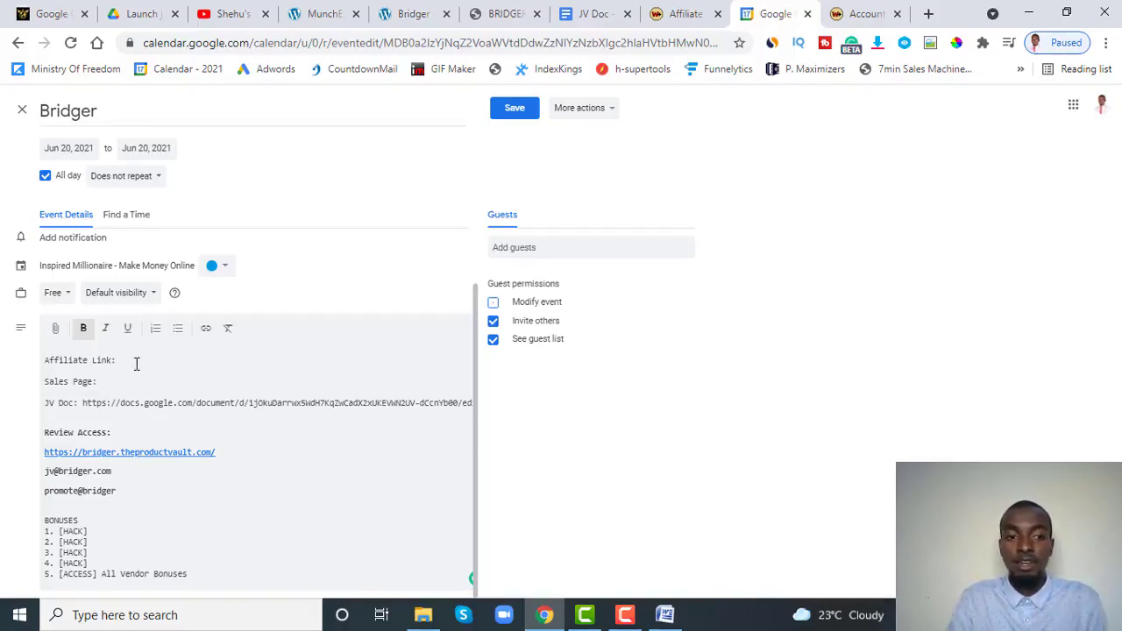
{"action": "left_click", "coordinate": [517, 113]}
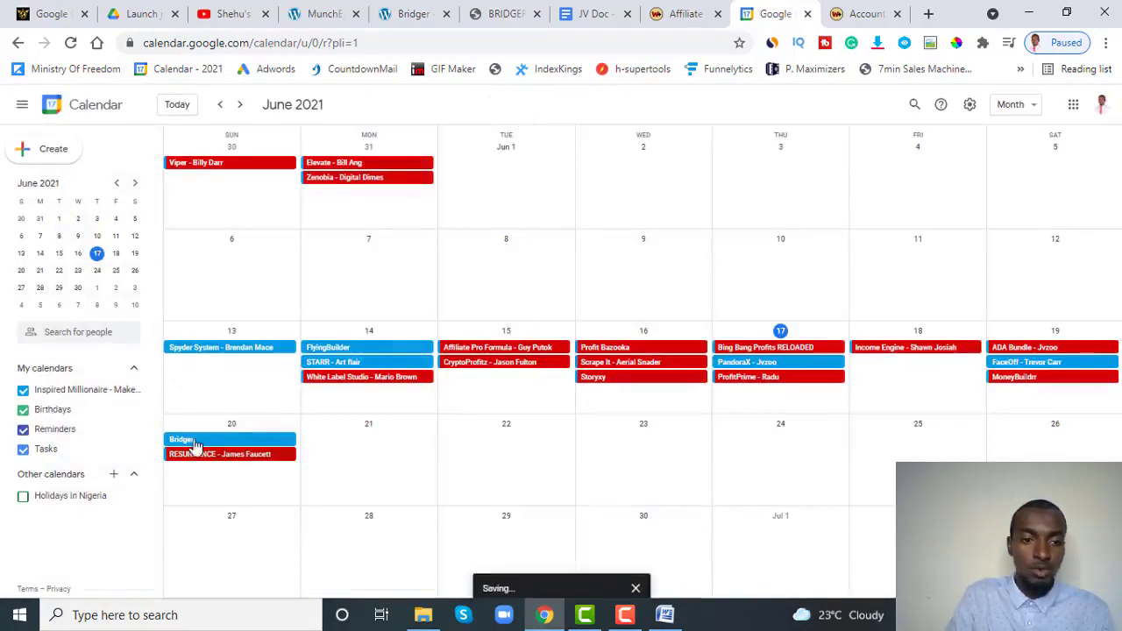
Review the saved Bridger event's details and compare them with the links at the start of the Bridger JV Doc.
{"action": "left_click", "coordinate": [198, 440]}
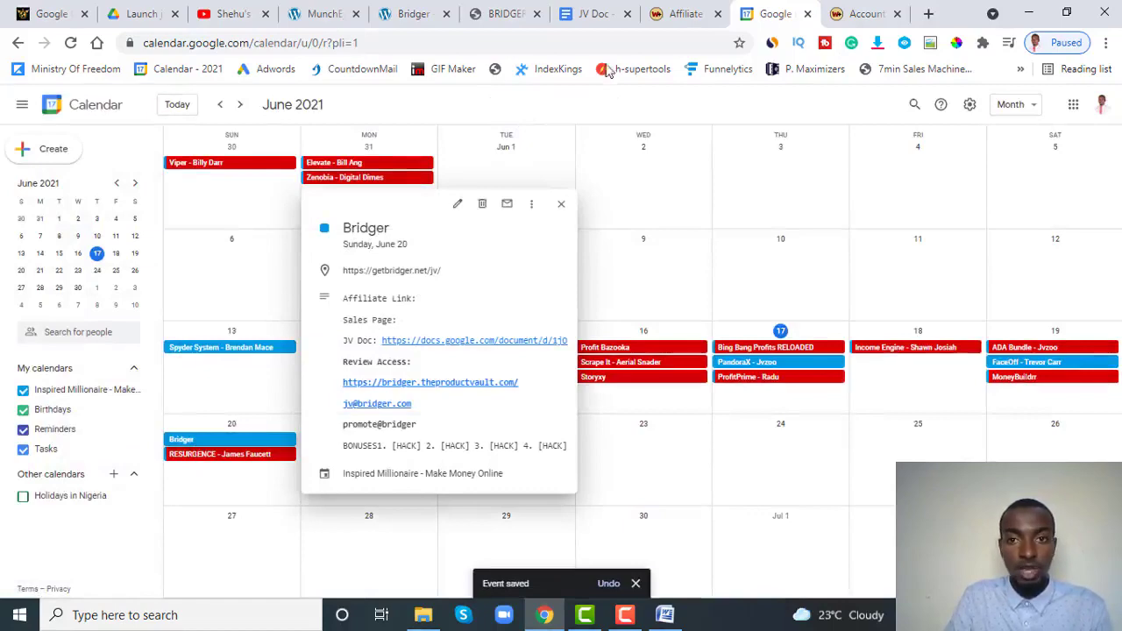
{"action": "left_click", "coordinate": [683, 13]}
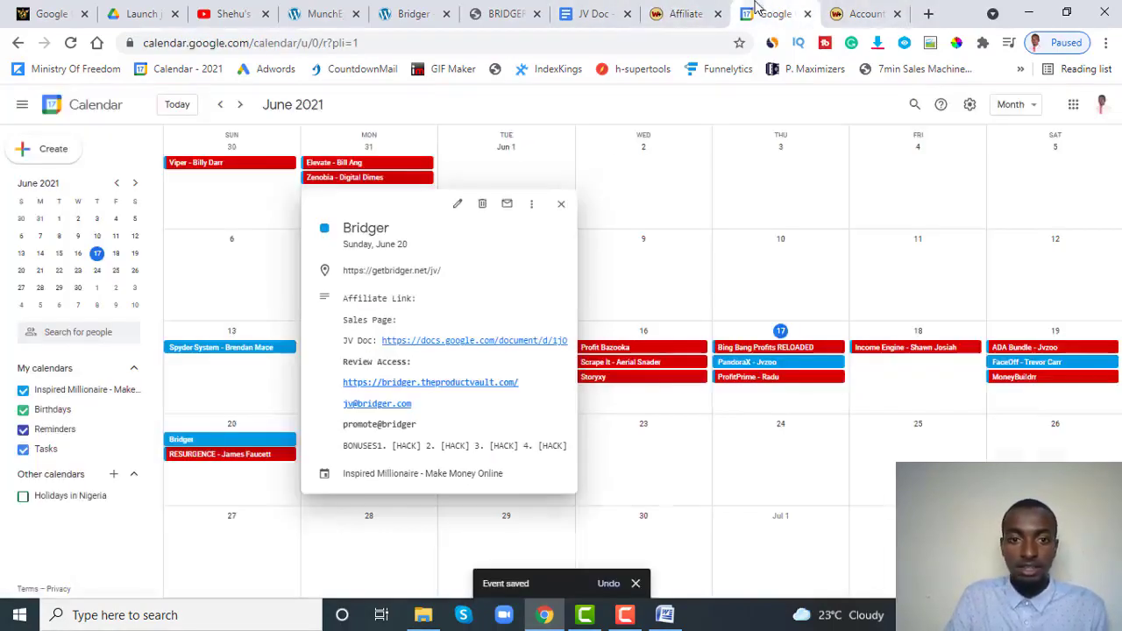
{"action": "left_click", "coordinate": [775, 13]}
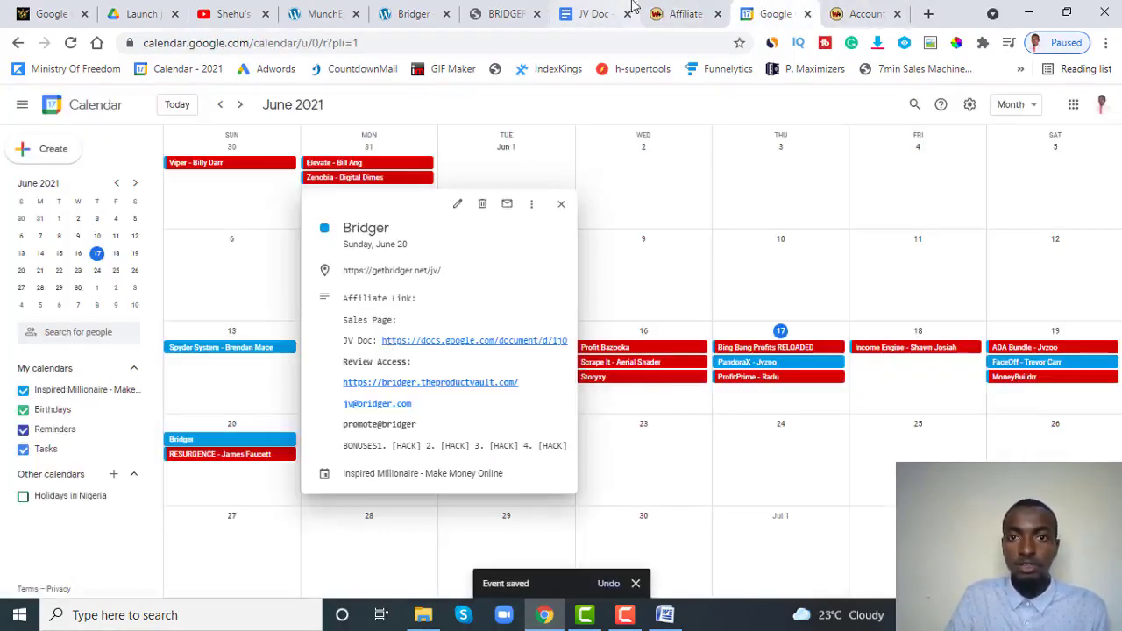
{"action": "left_click", "coordinate": [599, 11]}
{"action": "scroll", "coordinate": [466, 270], "scroll_direction": "up", "scroll_amount": 5}
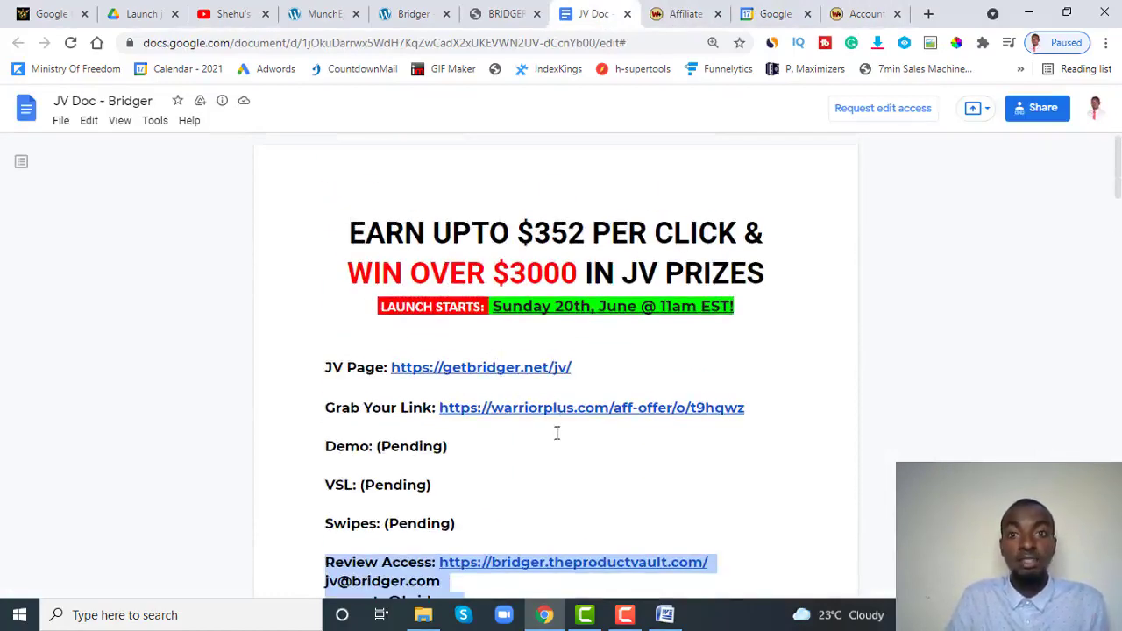
{"action": "left_click", "coordinate": [771, 14]}
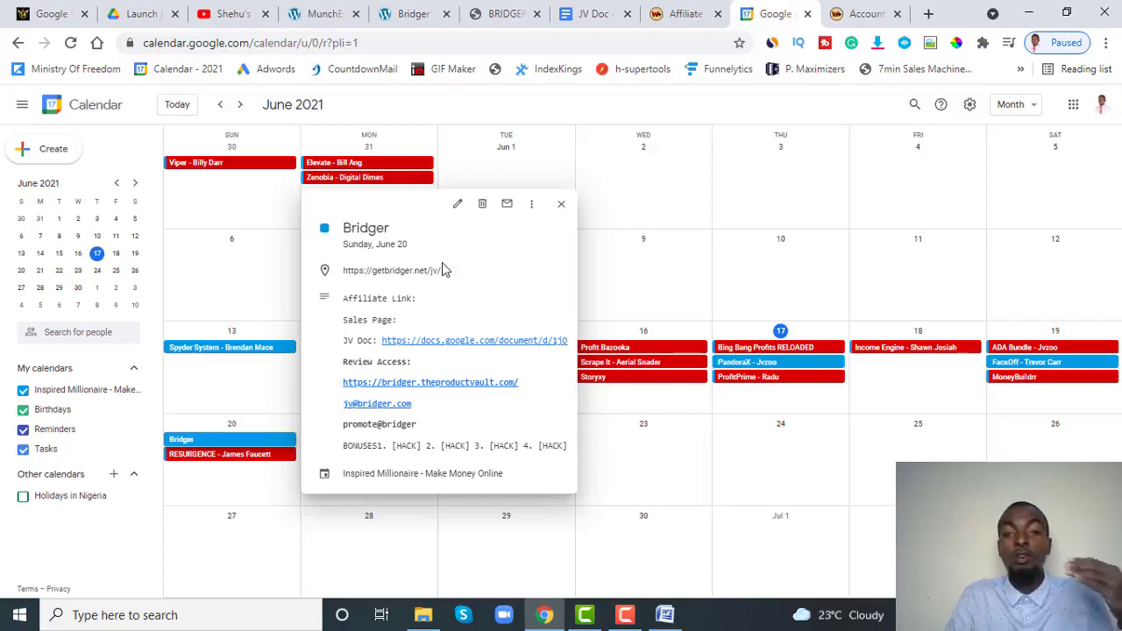
{"action": "left_click", "coordinate": [562, 205]}
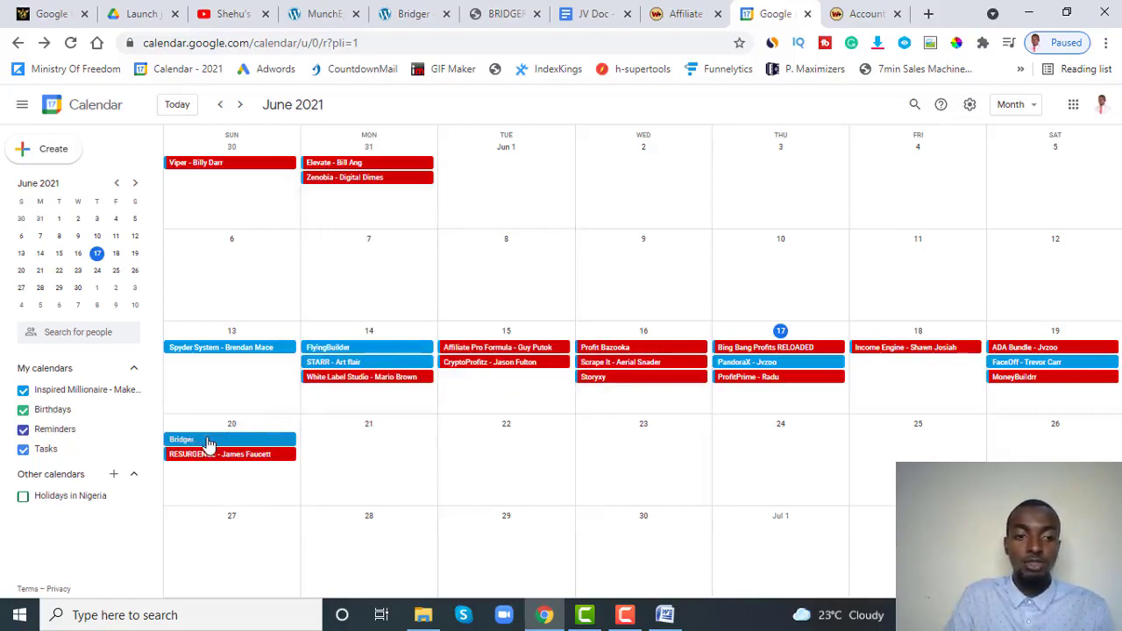
Change the Bridger event's color to Tomato and save it, then restore its blue color from the month view.
{"action": "left_click", "coordinate": [209, 445]}
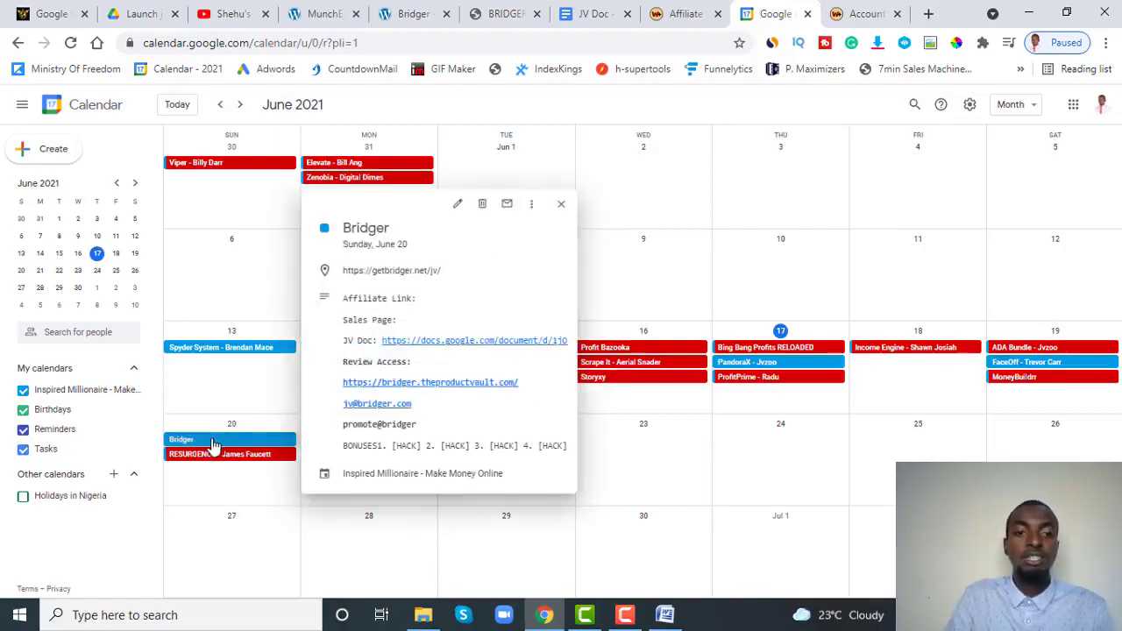
{"action": "left_click", "coordinate": [458, 214]}
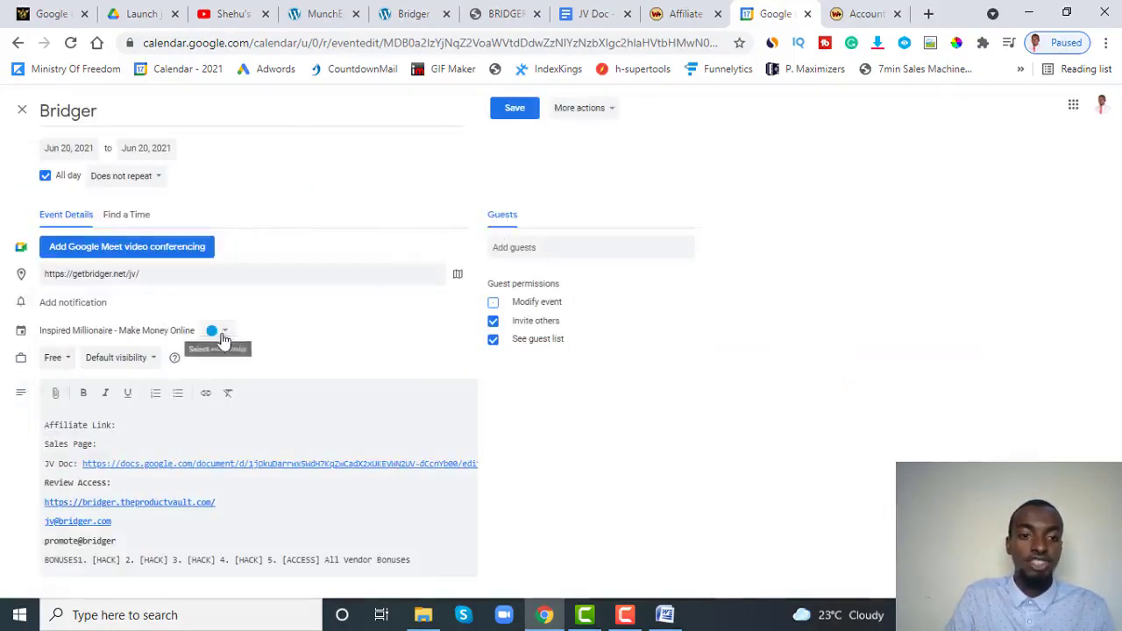
{"action": "left_click", "coordinate": [219, 331]}
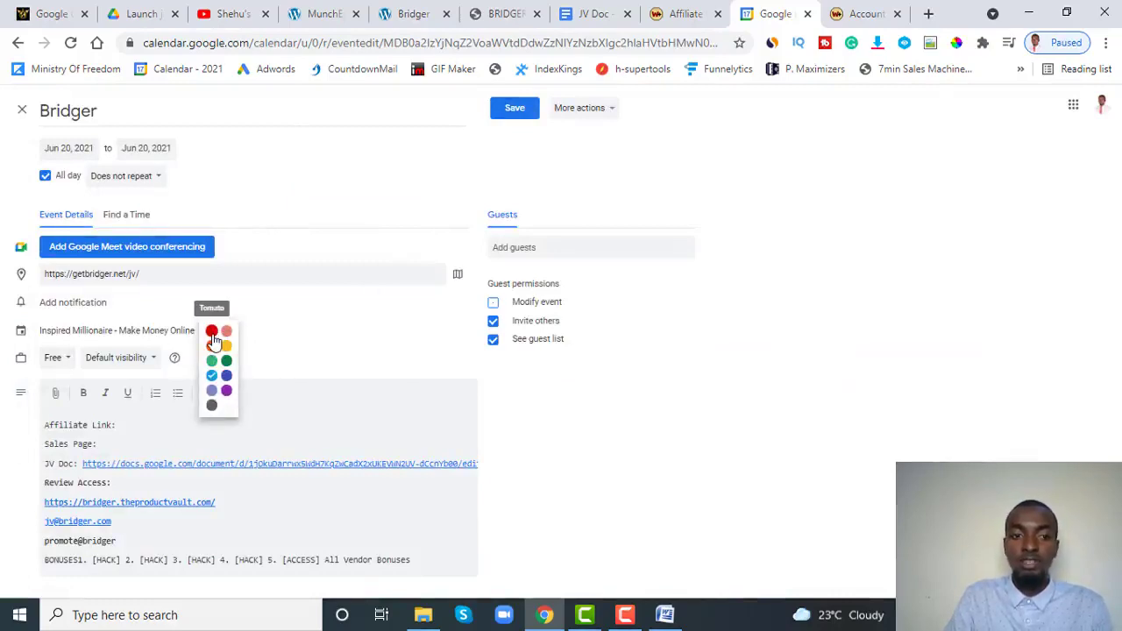
{"action": "left_click", "coordinate": [212, 334]}
{"action": "left_click", "coordinate": [514, 109]}
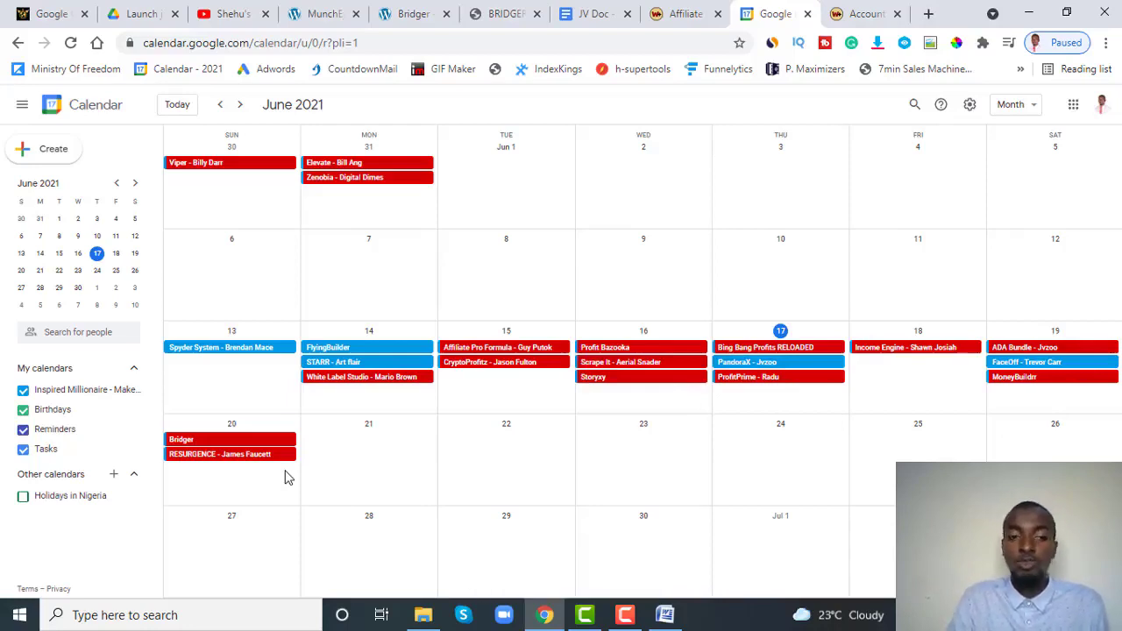
{"action": "right_click", "coordinate": [241, 444]}
{"action": "left_click", "coordinate": [252, 502]}
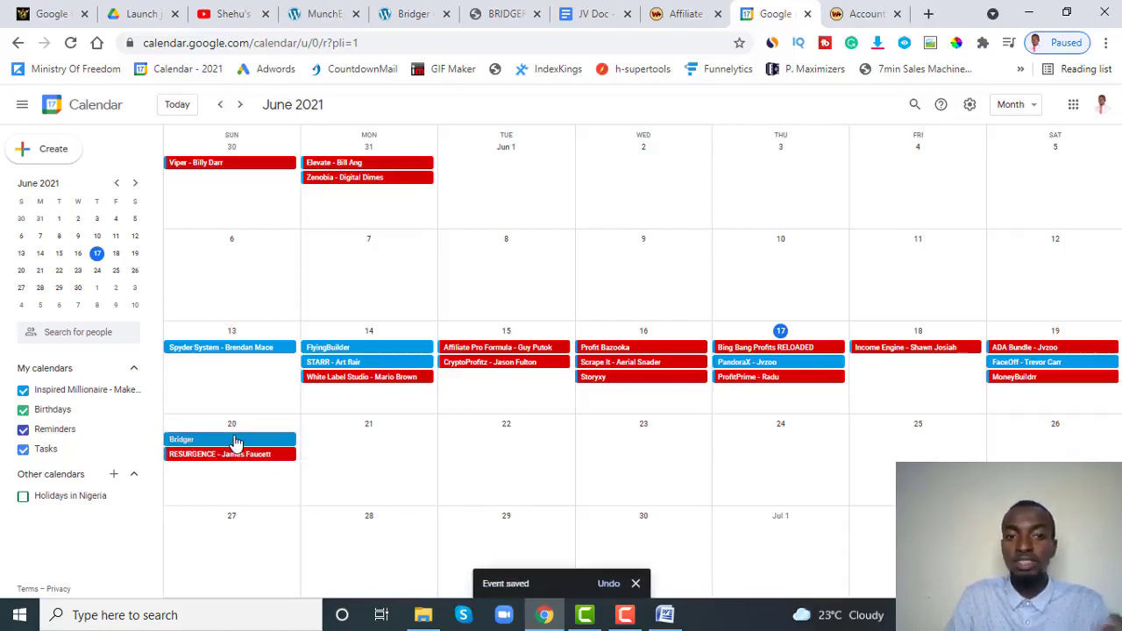
Look at the MunchEye launch list, then return to Google Calendar and view the Bridger event's details.
{"action": "left_click", "coordinate": [333, 11]}
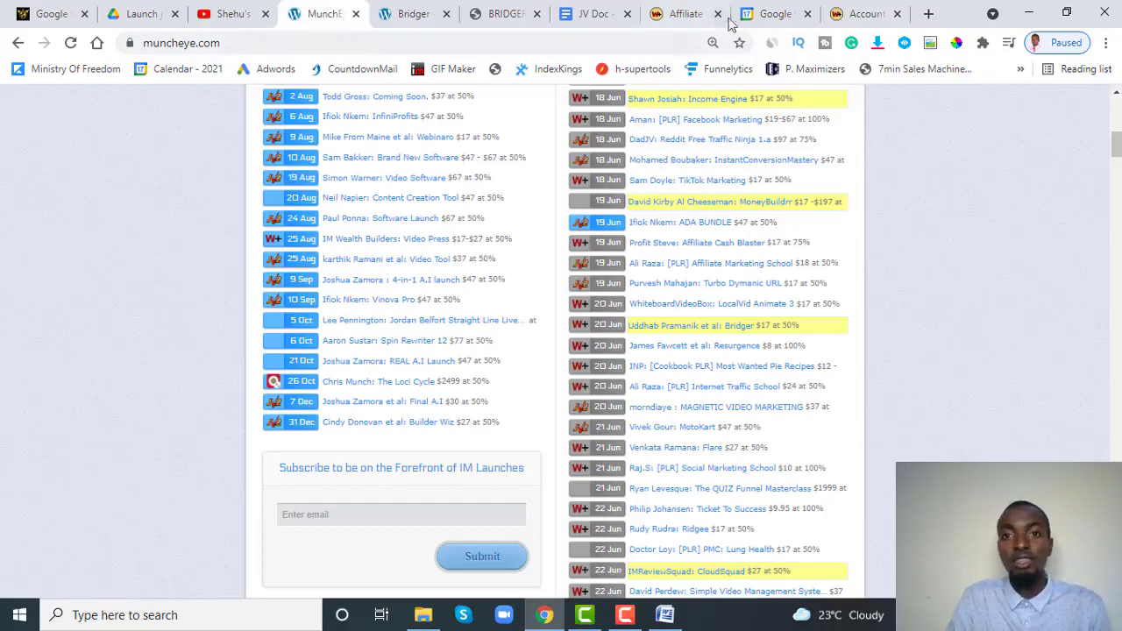
{"action": "left_click", "coordinate": [763, 15]}
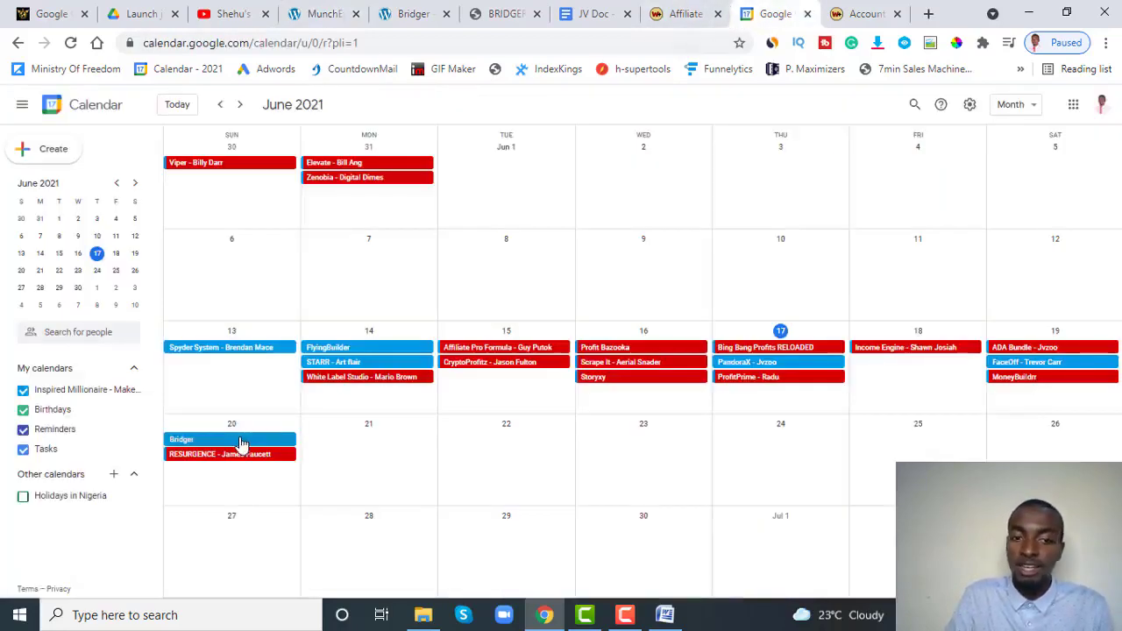
{"action": "left_click", "coordinate": [242, 441]}
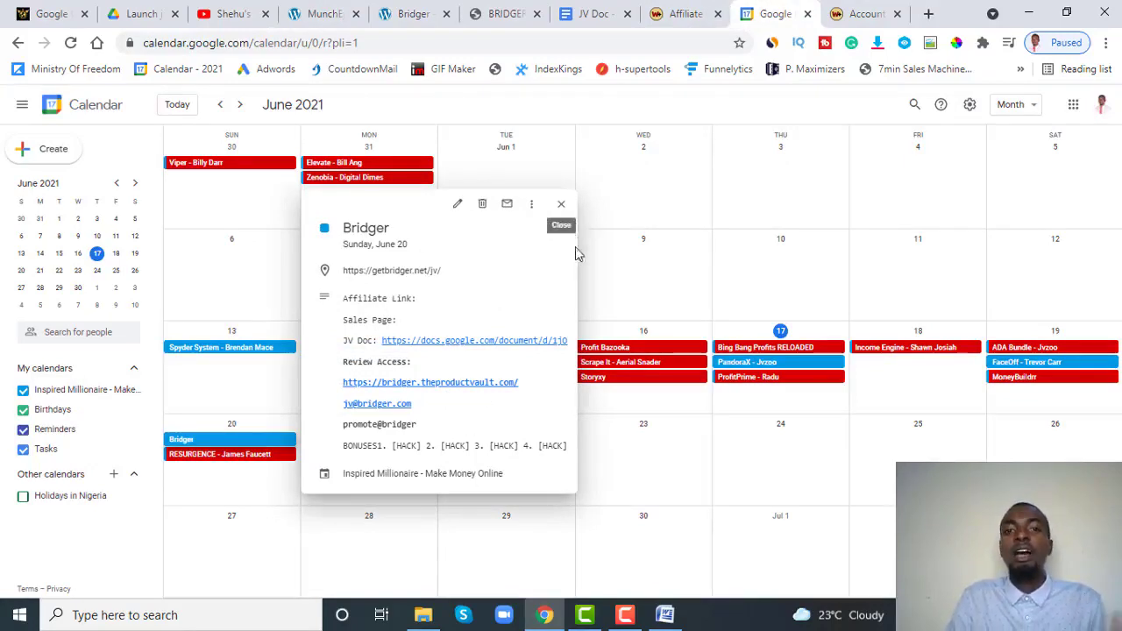
{"action": "left_click", "coordinate": [561, 209]}
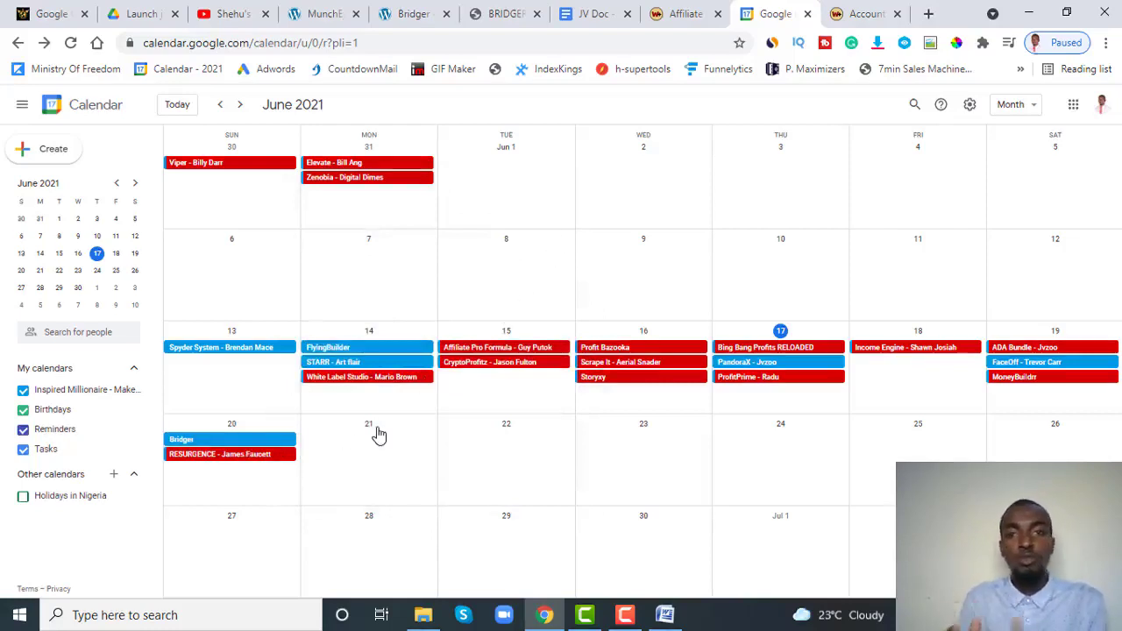
Open the JV page from the Bridger event, follow it to the WarriorPlus offer to check the request, and return to Google Calendar.
{"action": "left_click", "coordinate": [249, 443]}
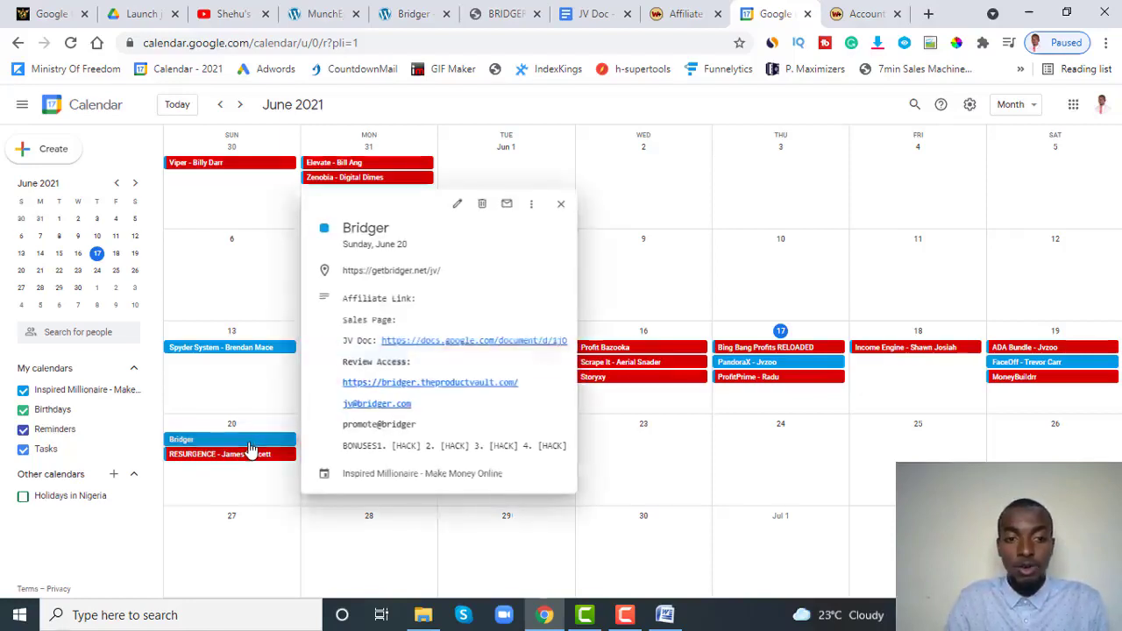
{"action": "left_click", "coordinate": [424, 273]}
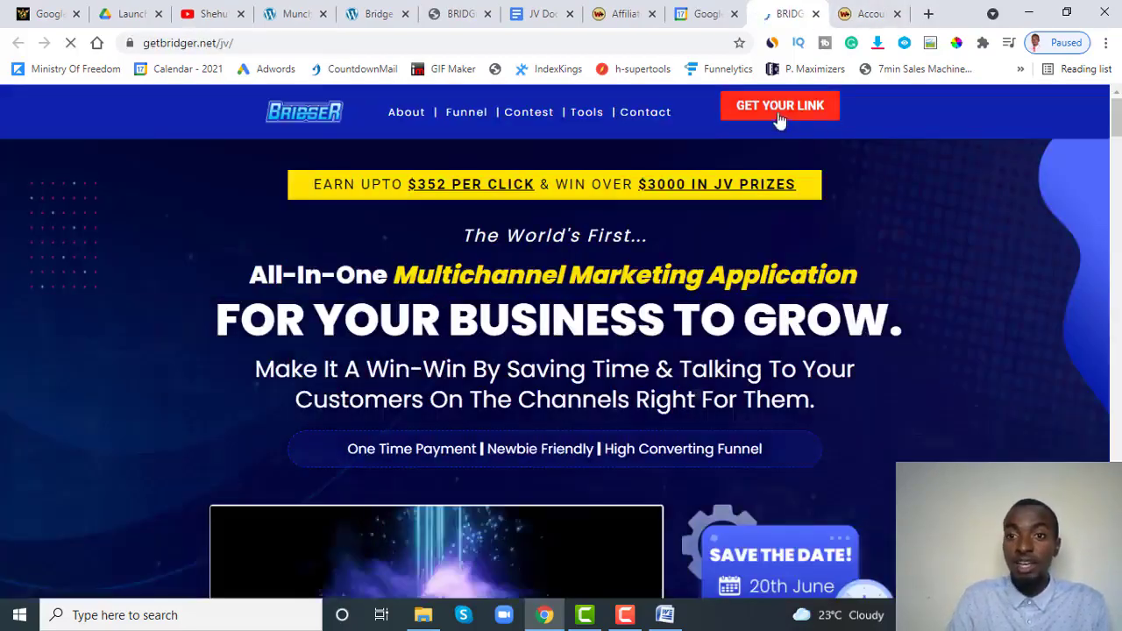
{"action": "left_click", "coordinate": [779, 115]}
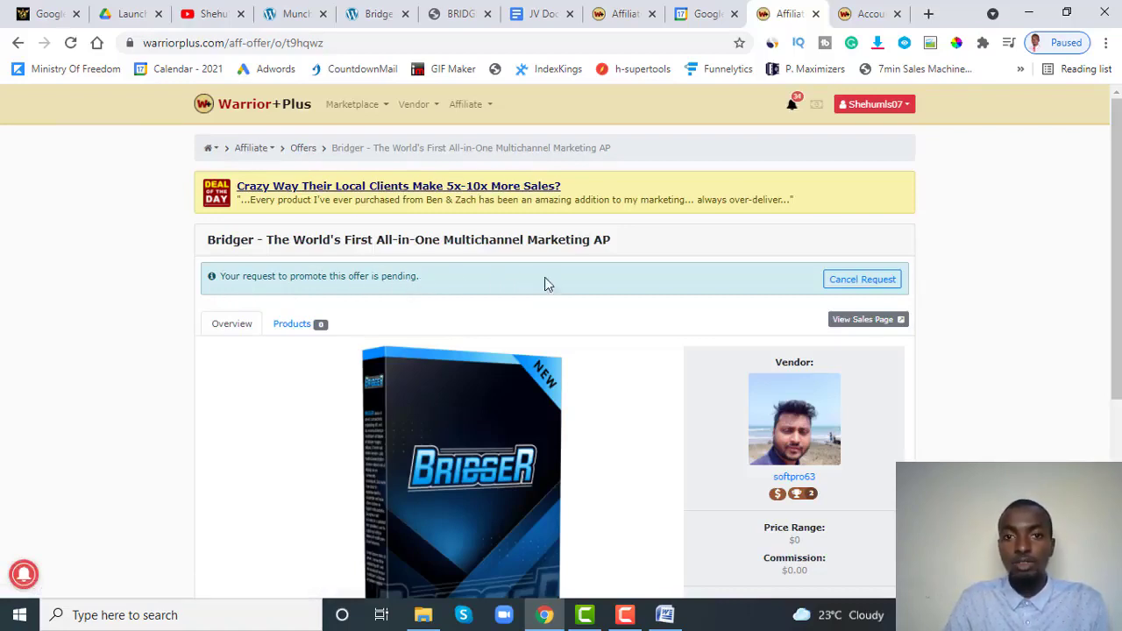
{"action": "left_click", "coordinate": [702, 13]}
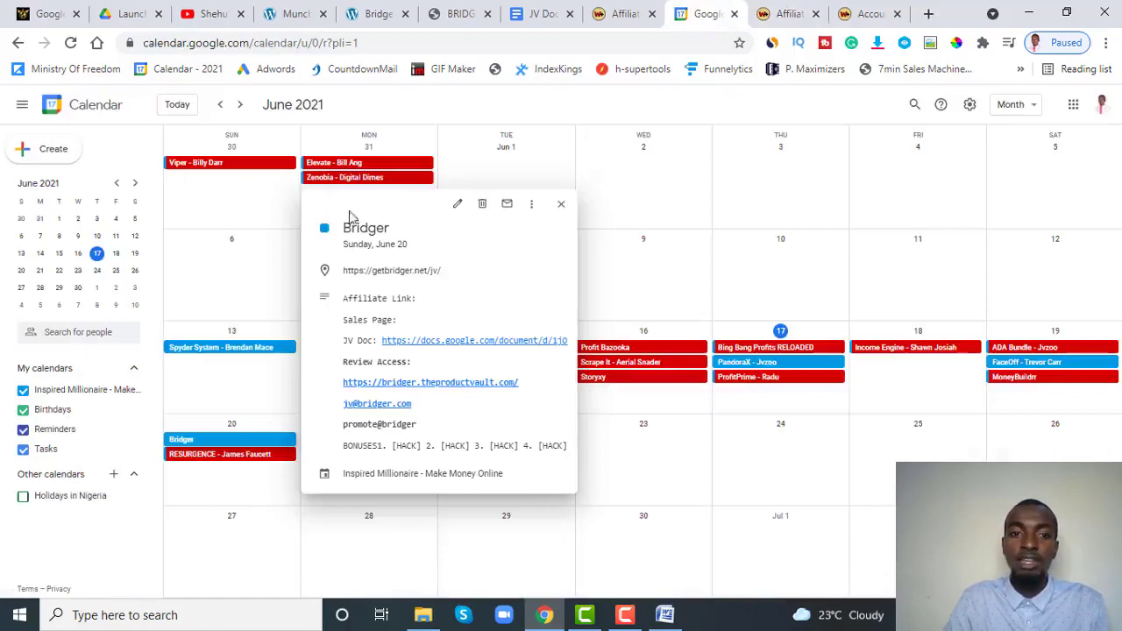
Check the Bridger event's description in its editor and close it, then look back through the Bridger JV page up to its header.
{"action": "left_click", "coordinate": [459, 206]}
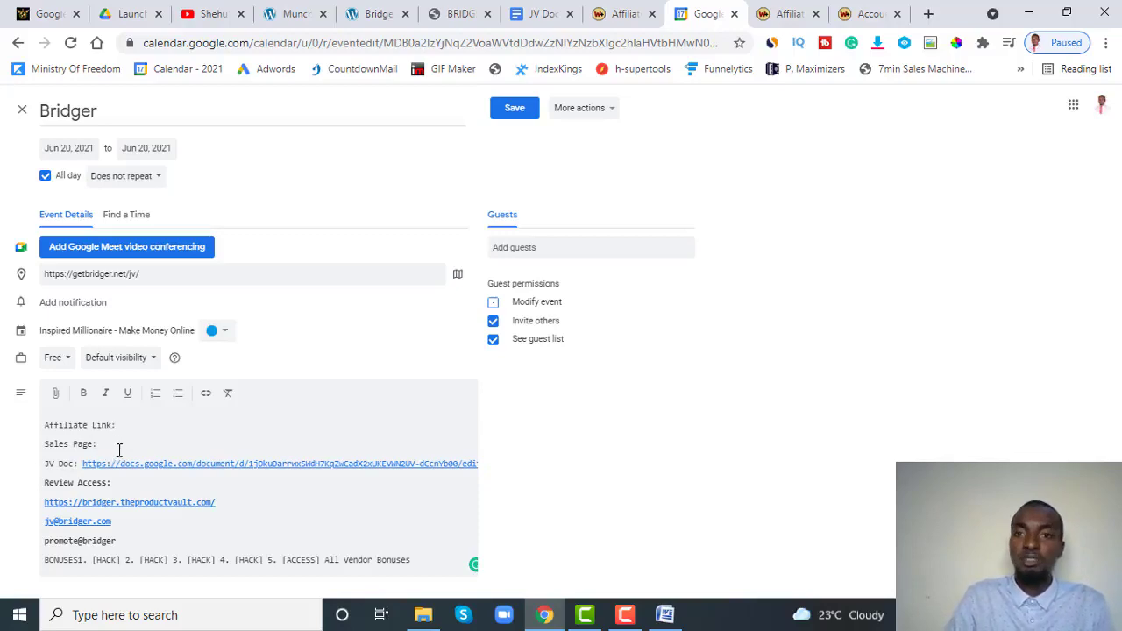
{"action": "key", "text": "ctrl+s"}
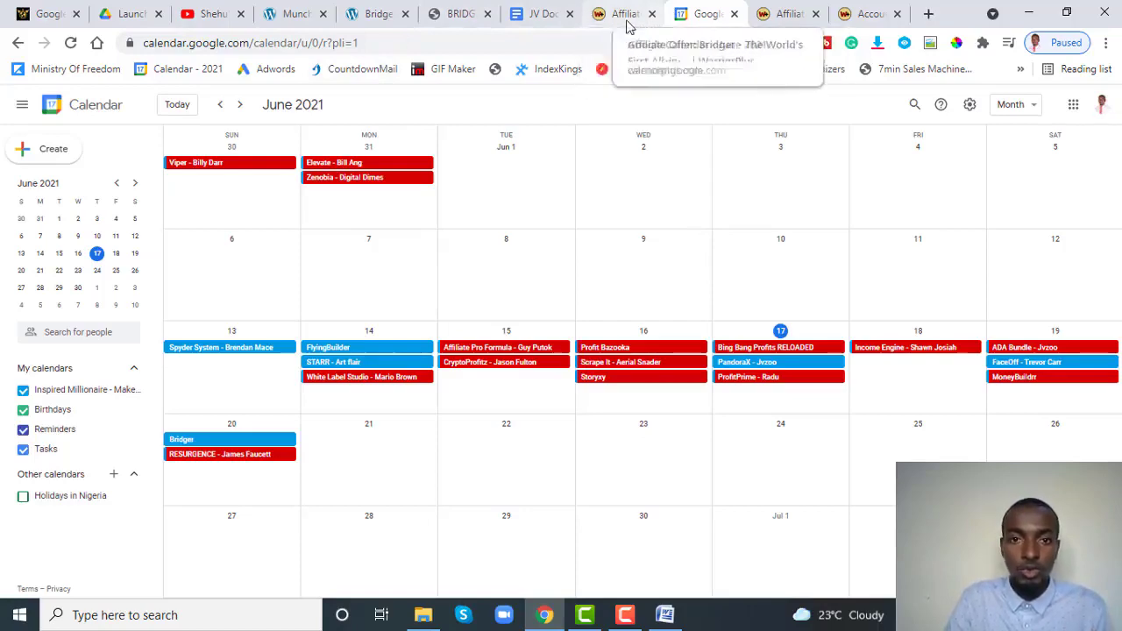
{"action": "left_click", "coordinate": [455, 14]}
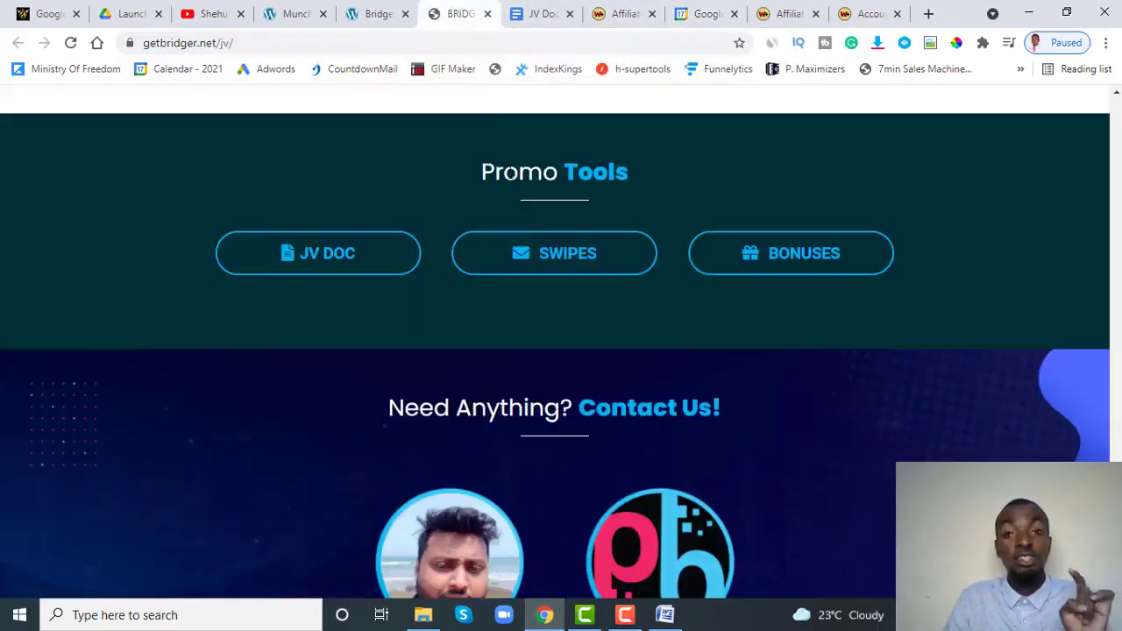
{"action": "scroll", "coordinate": [533, 263], "scroll_direction": "up", "scroll_amount": 15}
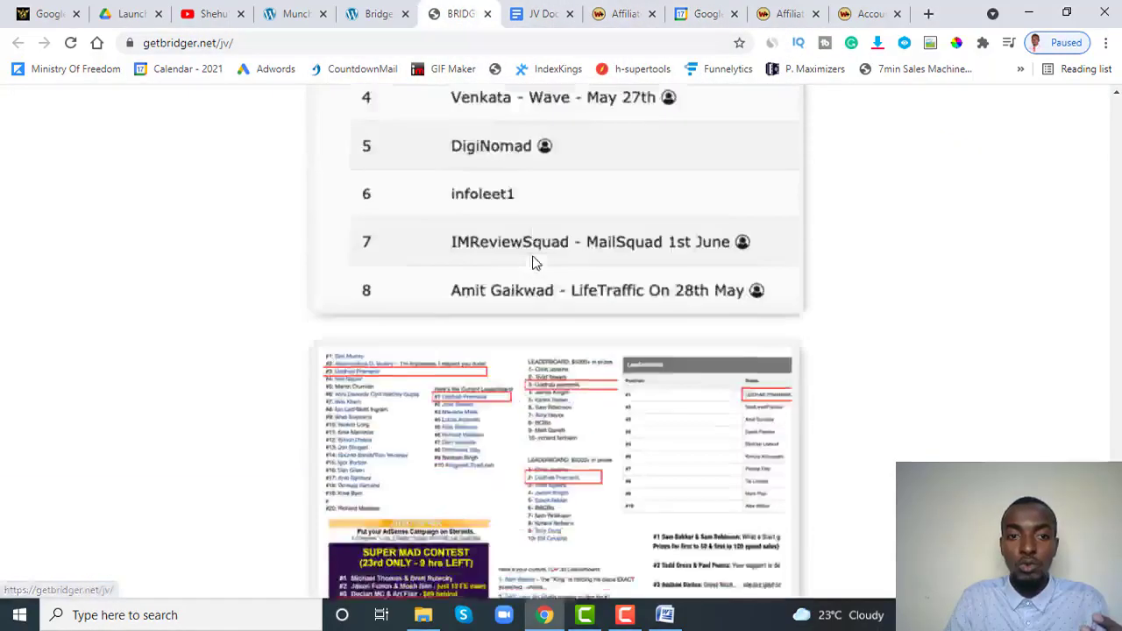
{"action": "scroll", "coordinate": [533, 250], "scroll_direction": "up", "scroll_amount": 15}
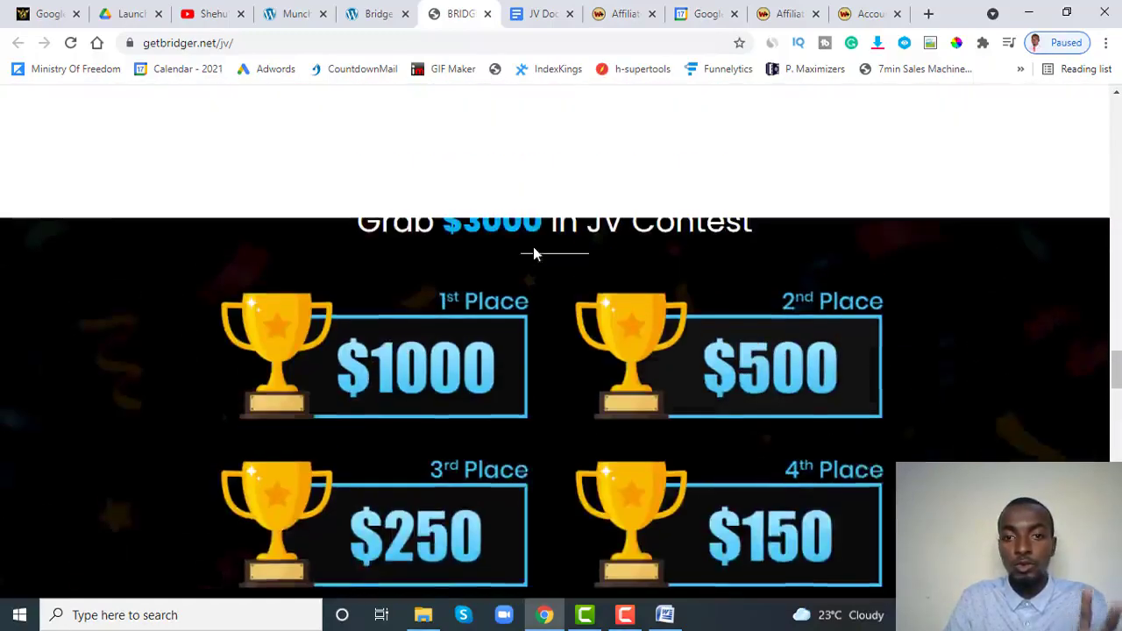
{"action": "scroll", "coordinate": [533, 254], "scroll_direction": "up", "scroll_amount": 10}
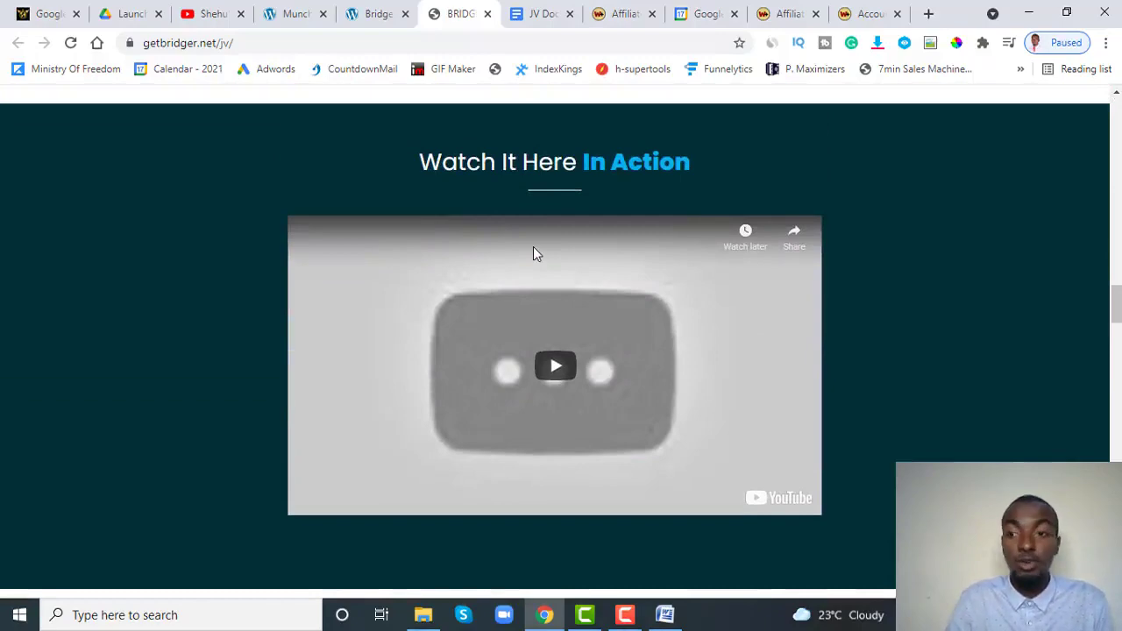
{"action": "left_click_drag", "start_coordinate": [1115, 303], "coordinate": [1113, 118]}
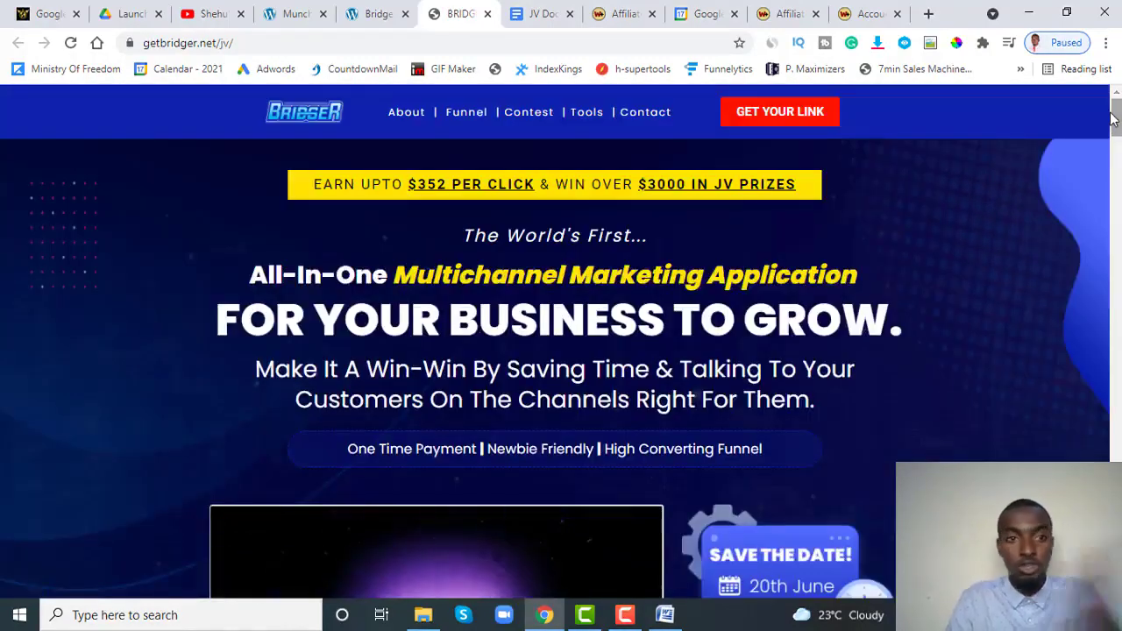
Examine the Bridger JV page's product video, features and demo section, then check the Demo entry in the JV Doc.
{"action": "scroll", "coordinate": [931, 242], "scroll_direction": "down", "scroll_amount": 10}
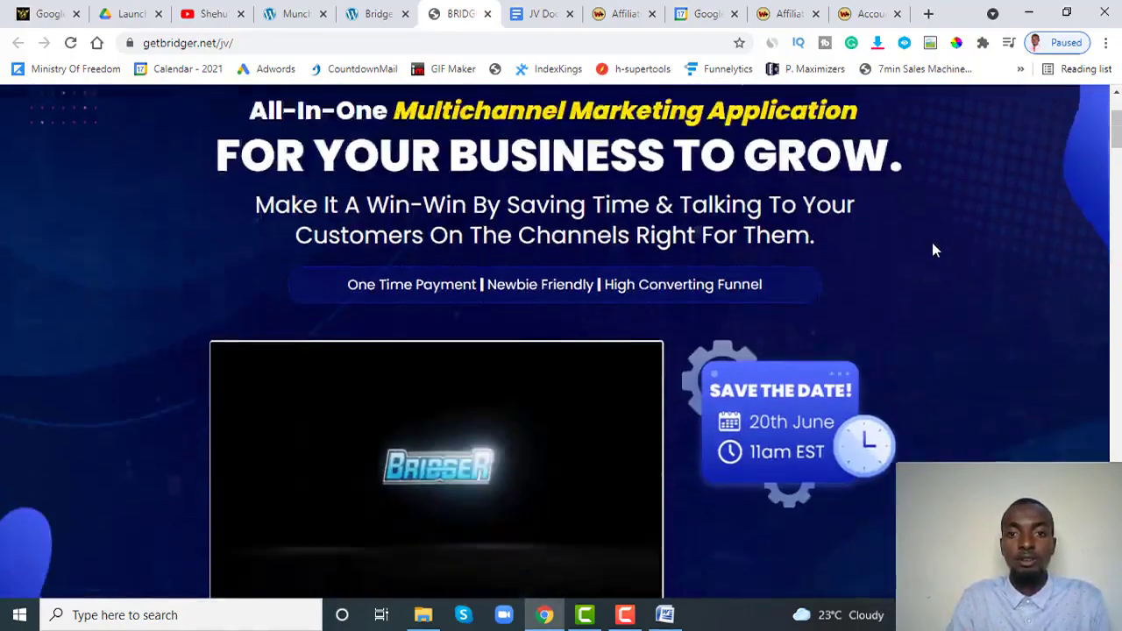
{"action": "scroll", "coordinate": [934, 243], "scroll_direction": "down", "scroll_amount": 5}
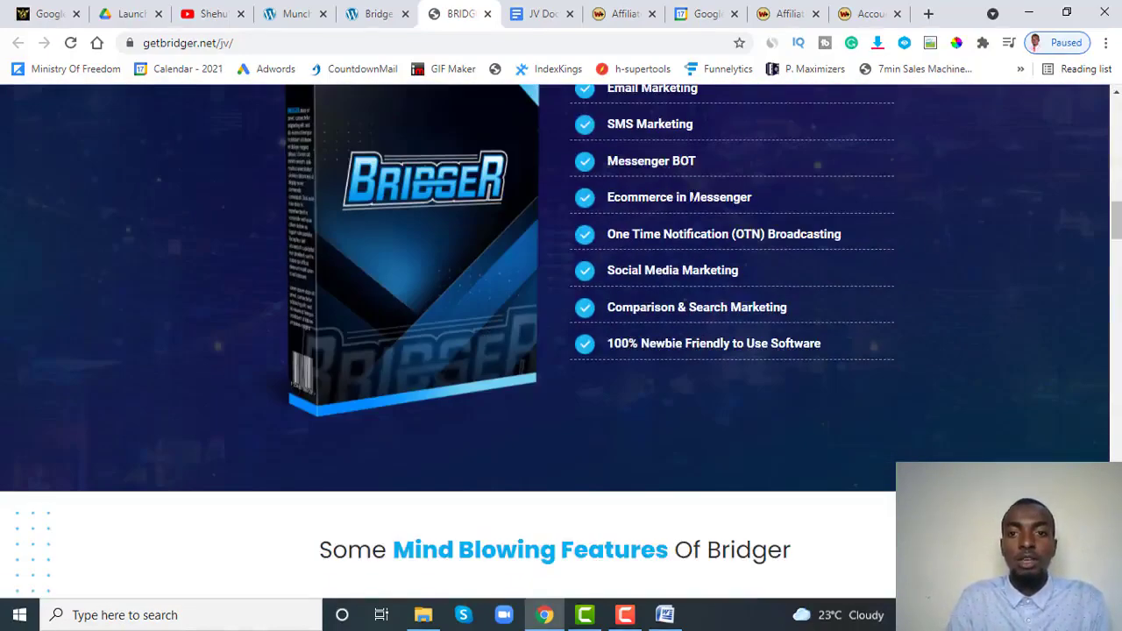
{"action": "scroll", "coordinate": [694, 193], "scroll_direction": "up", "scroll_amount": 12}
{"action": "scroll", "coordinate": [693, 202], "scroll_direction": "up", "scroll_amount": 2}
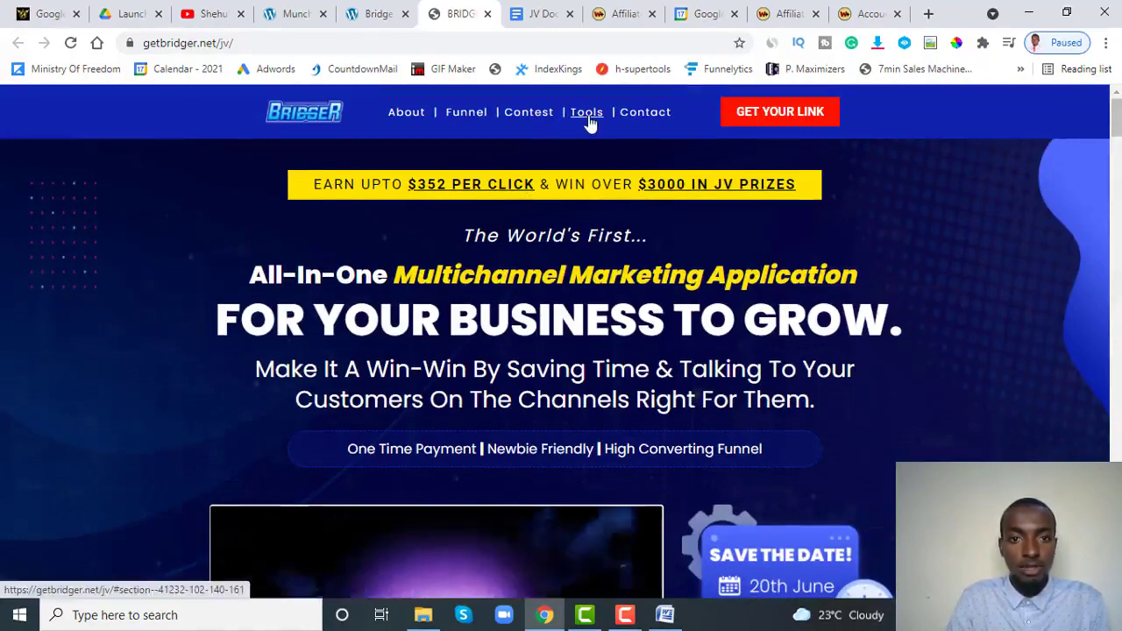
{"action": "scroll", "coordinate": [591, 120], "scroll_direction": "down", "scroll_amount": 2}
{"action": "scroll", "coordinate": [603, 245], "scroll_direction": "down", "scroll_amount": 15}
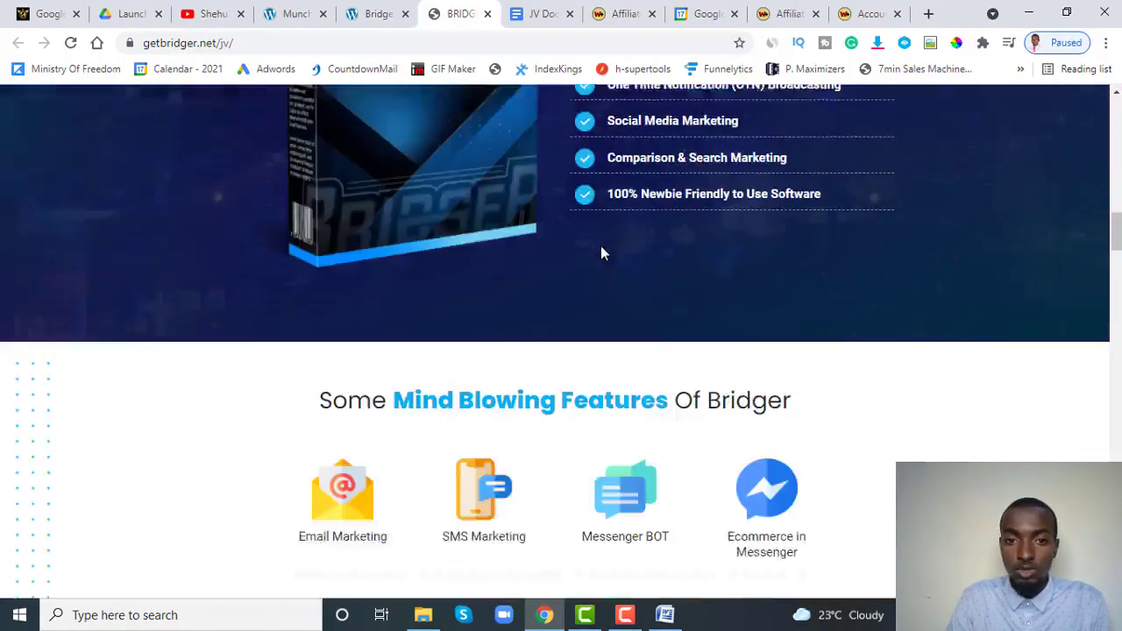
{"action": "scroll", "coordinate": [601, 250], "scroll_direction": "down", "scroll_amount": 7}
{"action": "scroll", "coordinate": [579, 237], "scroll_direction": "up", "scroll_amount": 2}
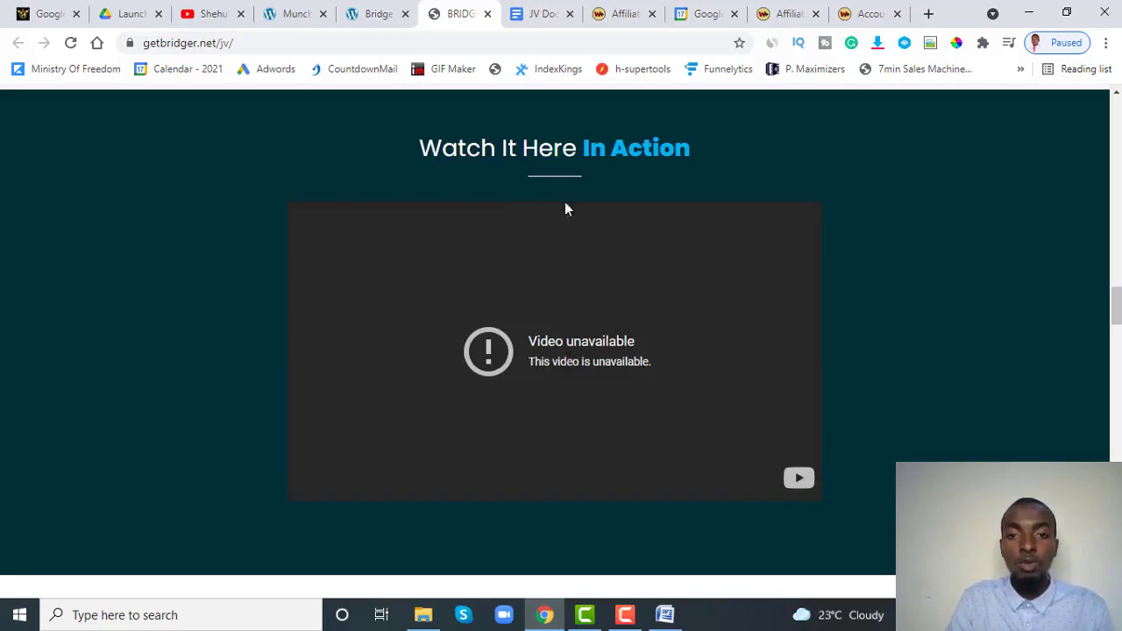
{"action": "left_click", "coordinate": [539, 13]}
{"action": "scroll", "coordinate": [399, 466], "scroll_direction": "down", "scroll_amount": 1}
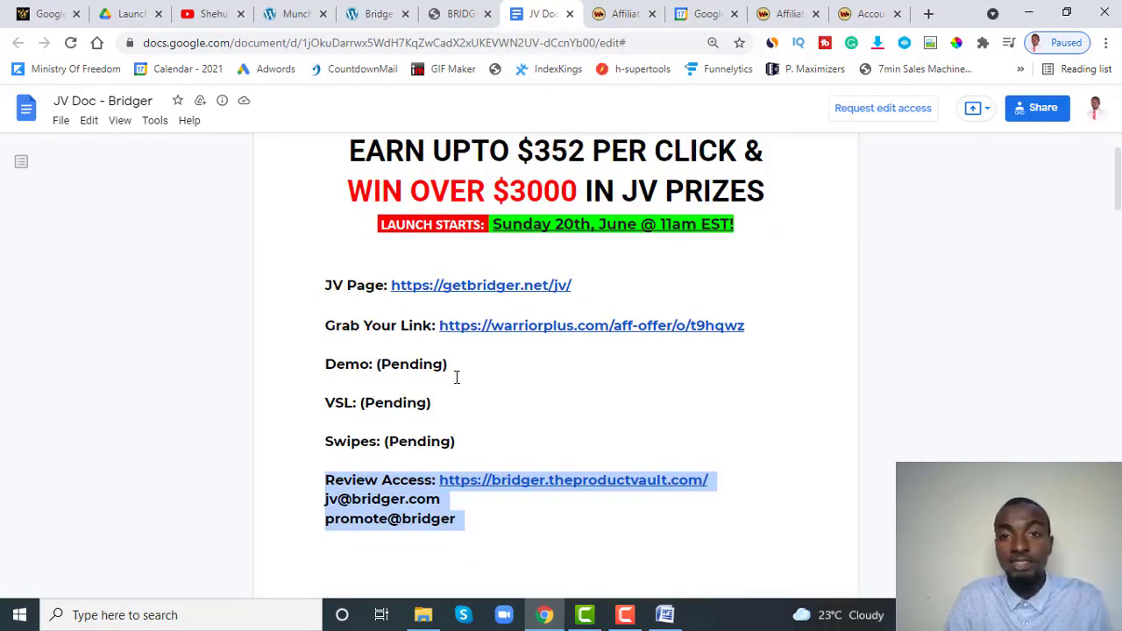
Add a bold "DEMO VIDEO:" line between the JV Doc and Review Access lines in the Bridger event's description and save the event.
{"action": "left_click", "coordinate": [710, 13]}
{"action": "left_click", "coordinate": [248, 442]}
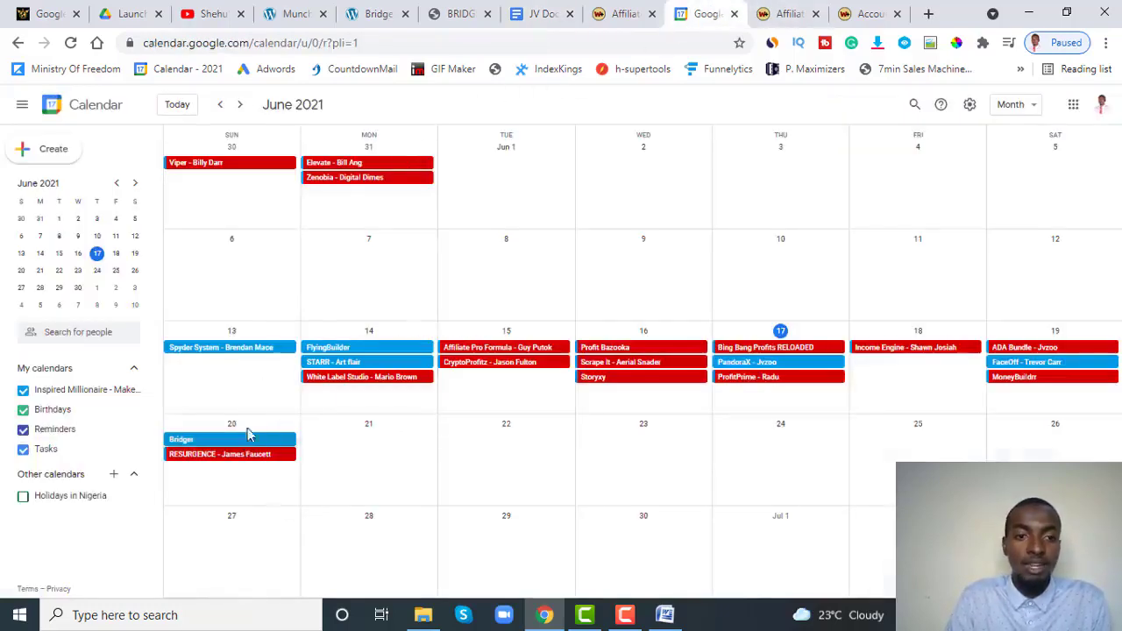
{"action": "left_click", "coordinate": [457, 208]}
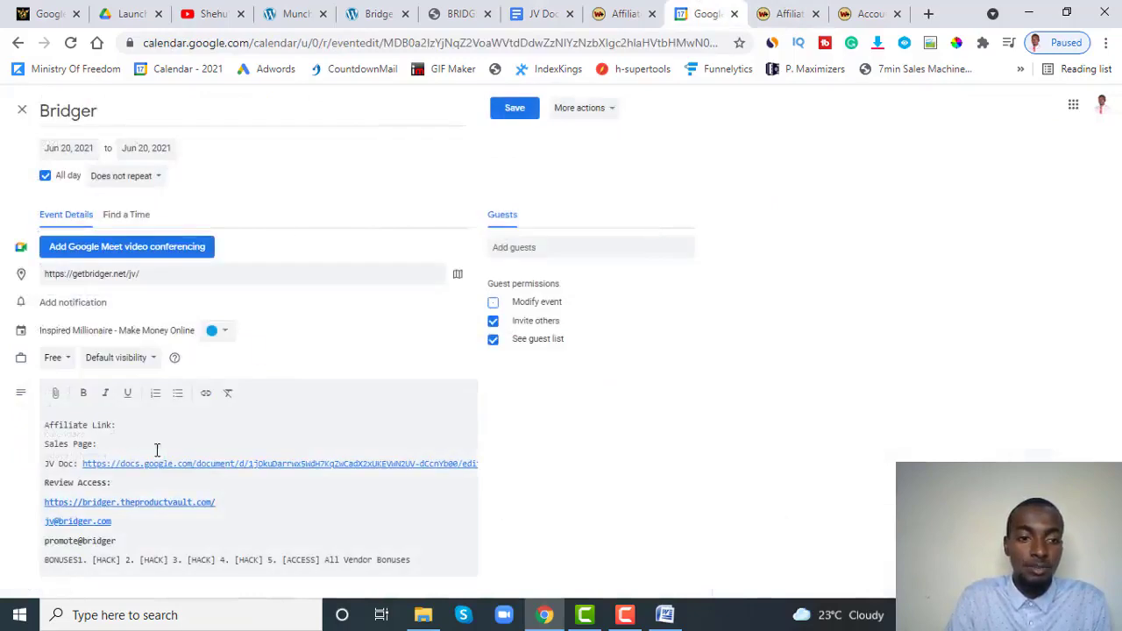
{"action": "left_click", "coordinate": [125, 540]}
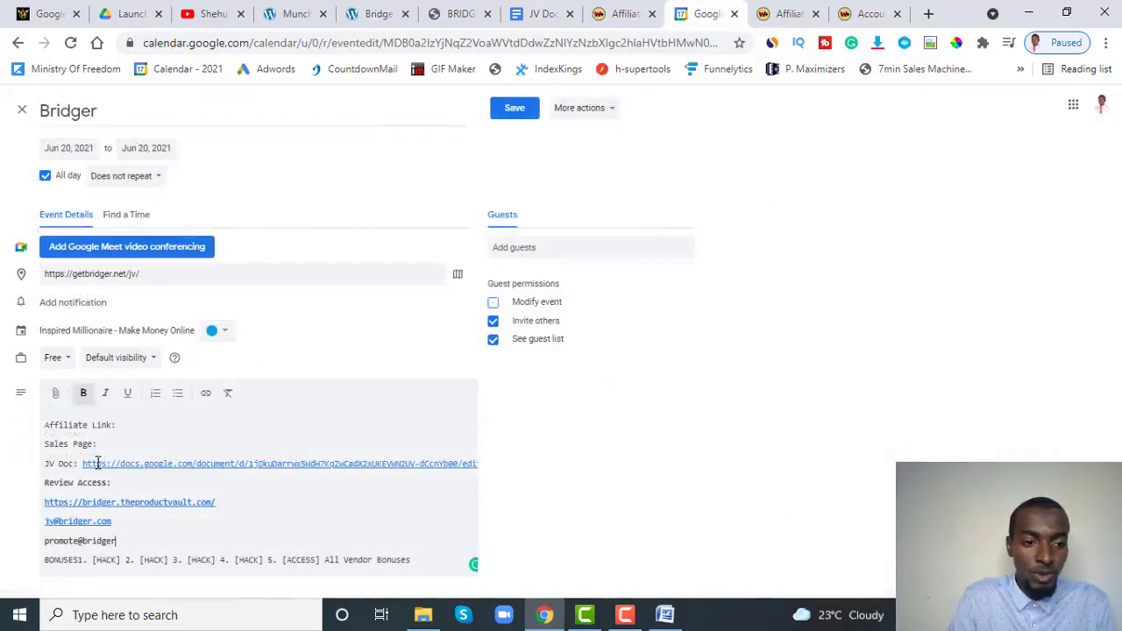
{"action": "left_click", "coordinate": [476, 474]}
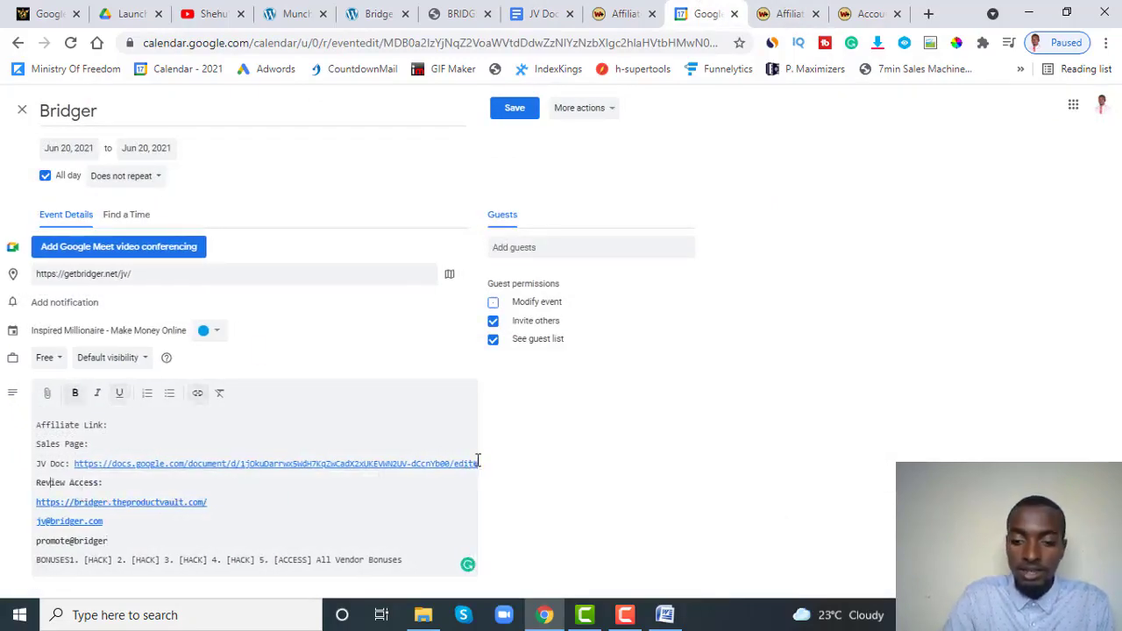
{"action": "key", "text": "Return"}
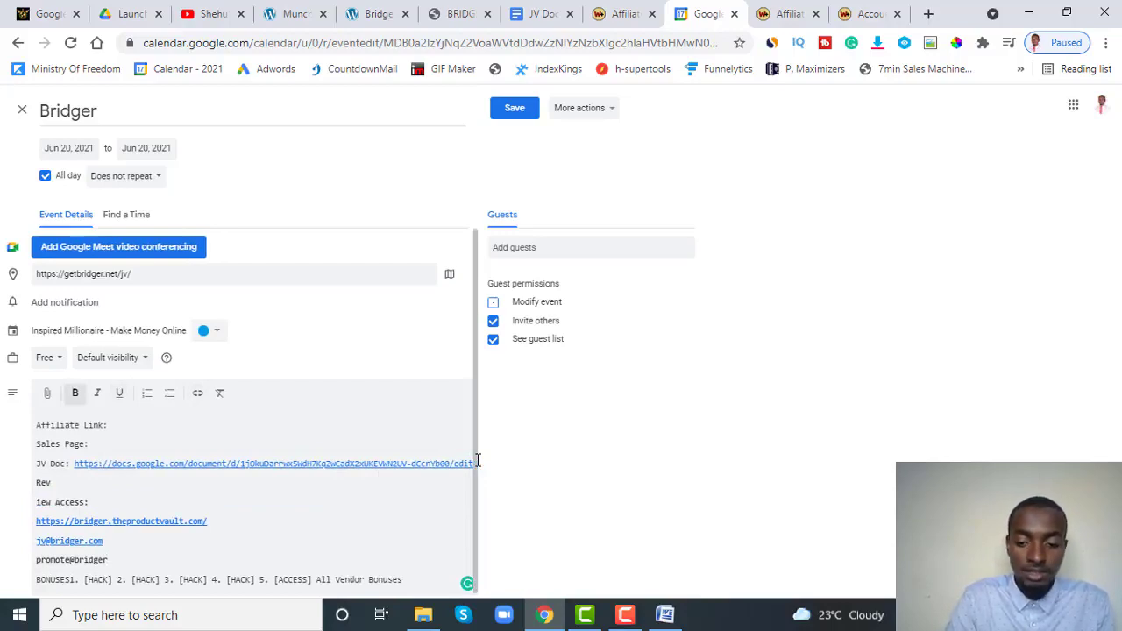
{"action": "key", "text": "BackSpace"}
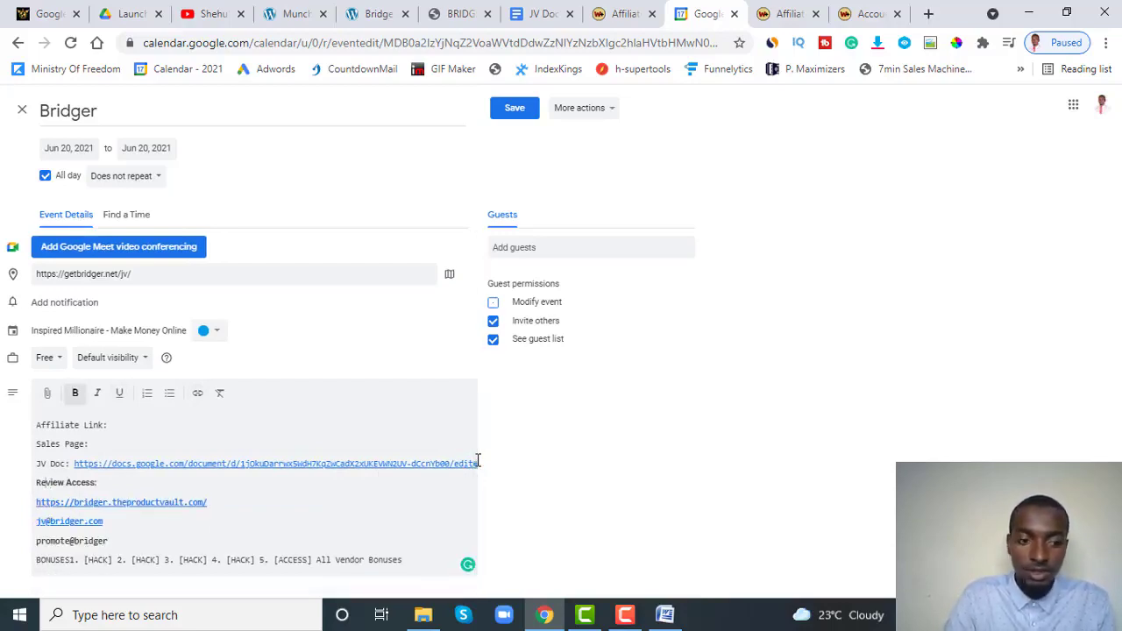
{"action": "key", "text": "Return"}
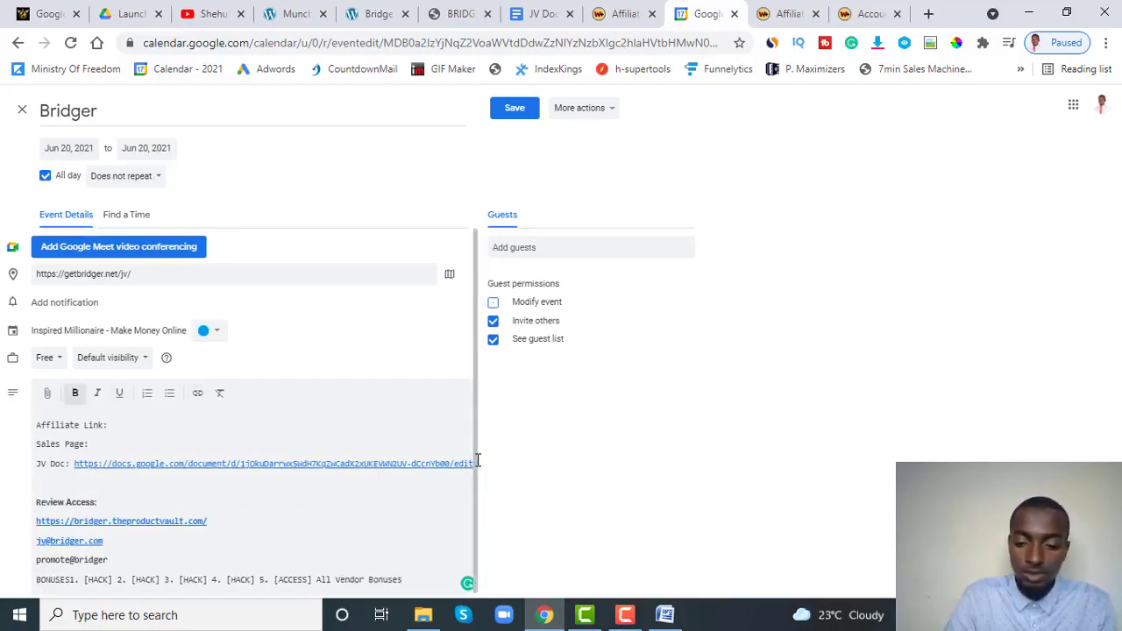
{"action": "type", "text": "D"}
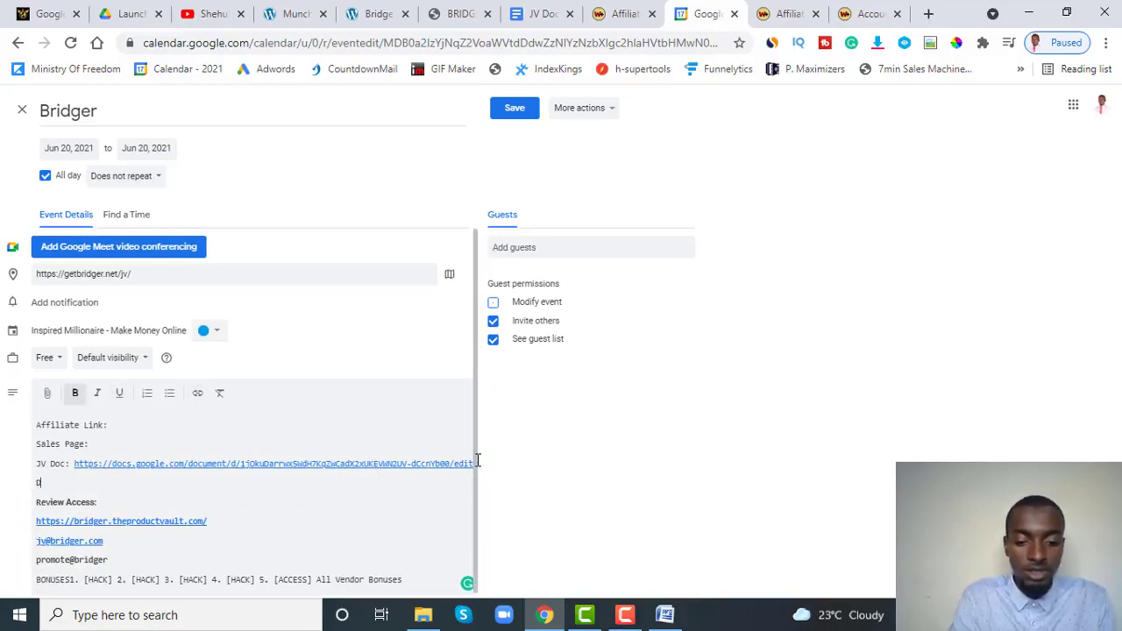
{"action": "type", "text": "EMO V"}
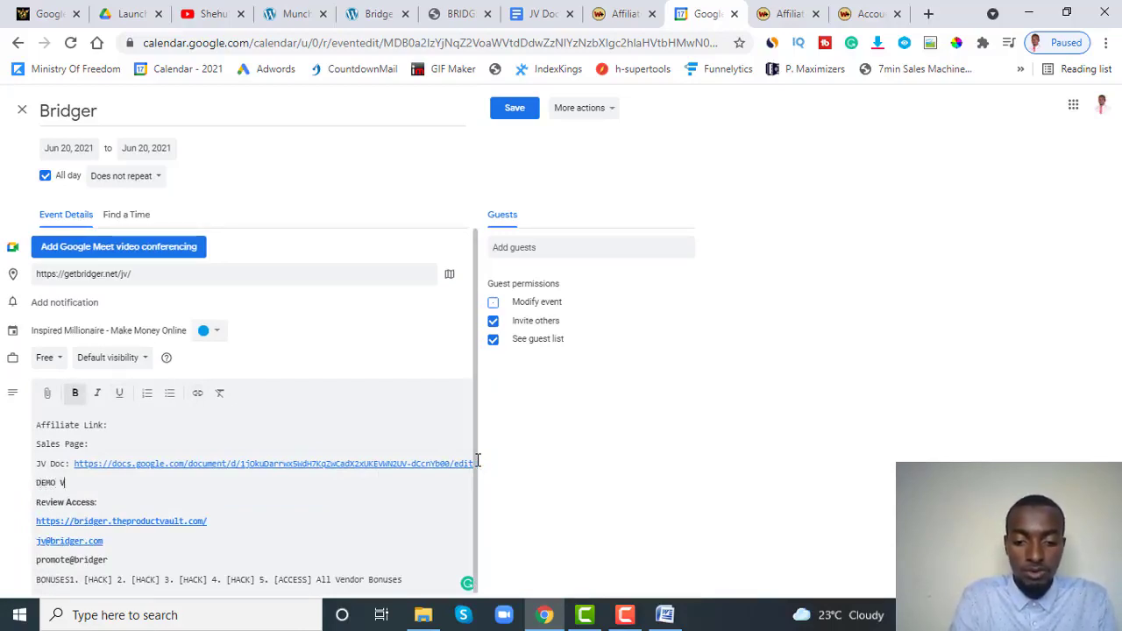
{"action": "type", "text": "IDEO"}
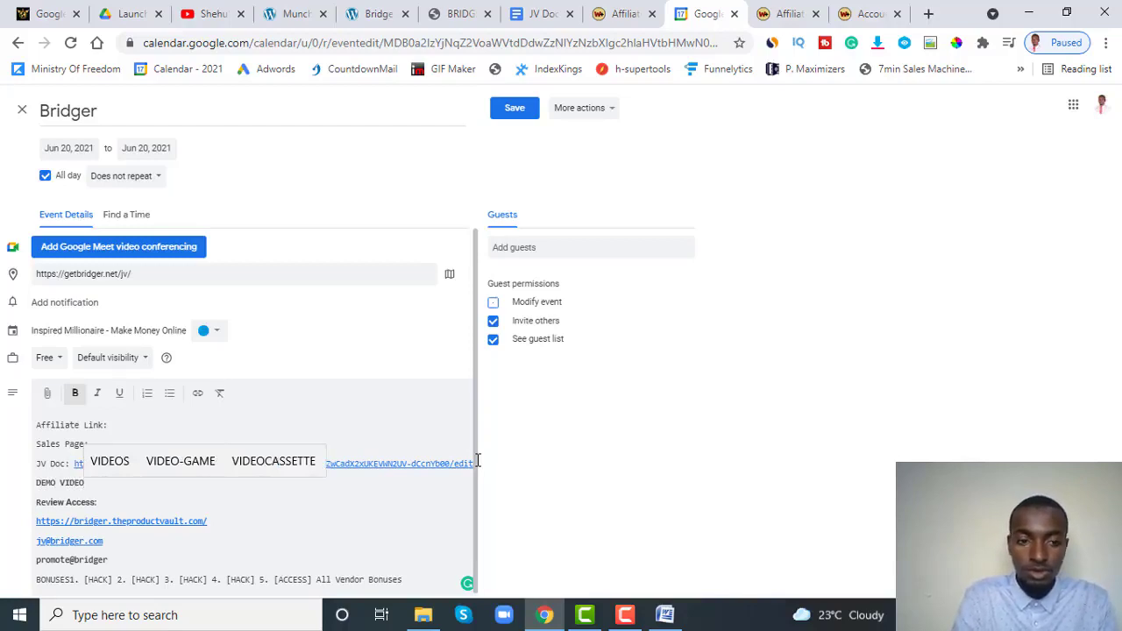
{"action": "type", "text": ":"}
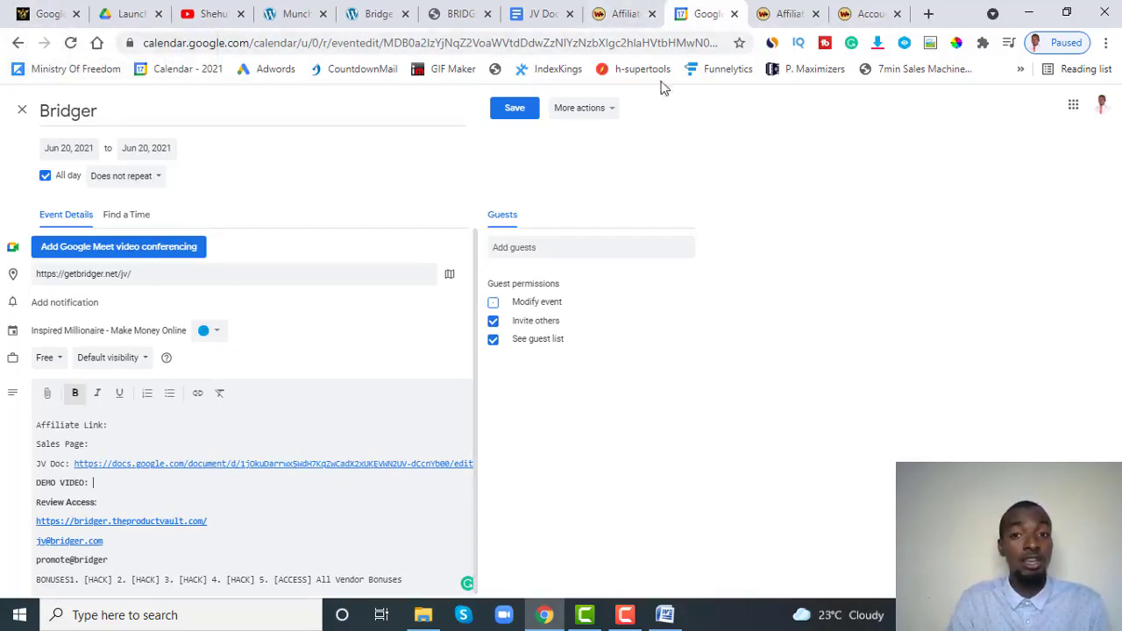
{"action": "left_click", "coordinate": [515, 107]}
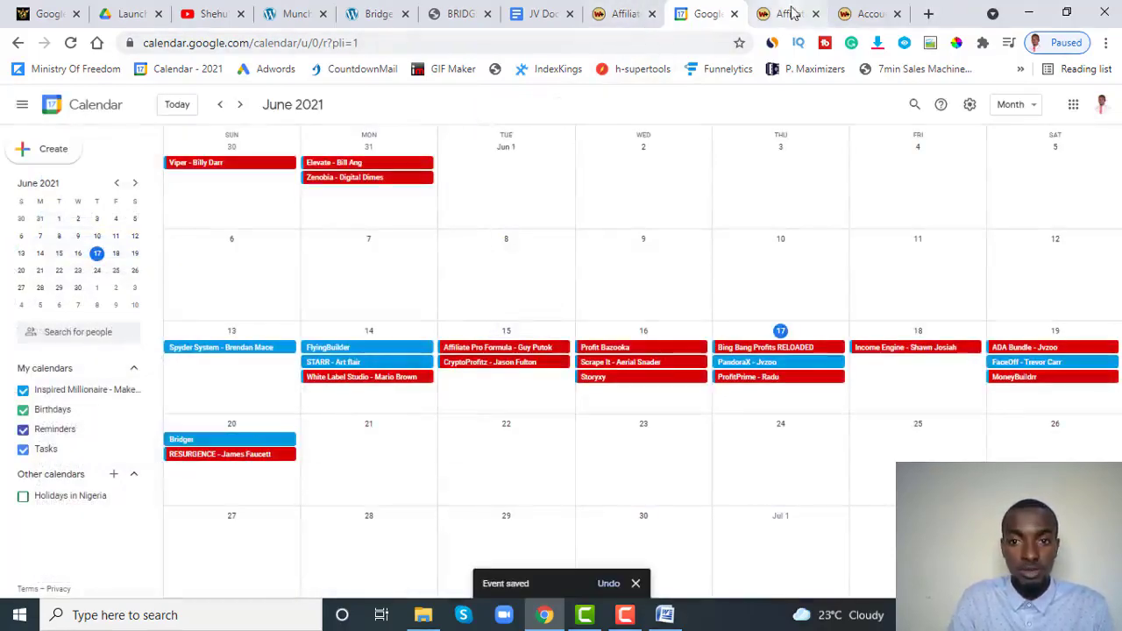
Reopen the Bridger event for editing, look over its color choices and Affiliate Link line, and save it.
{"action": "left_click", "coordinate": [220, 441]}
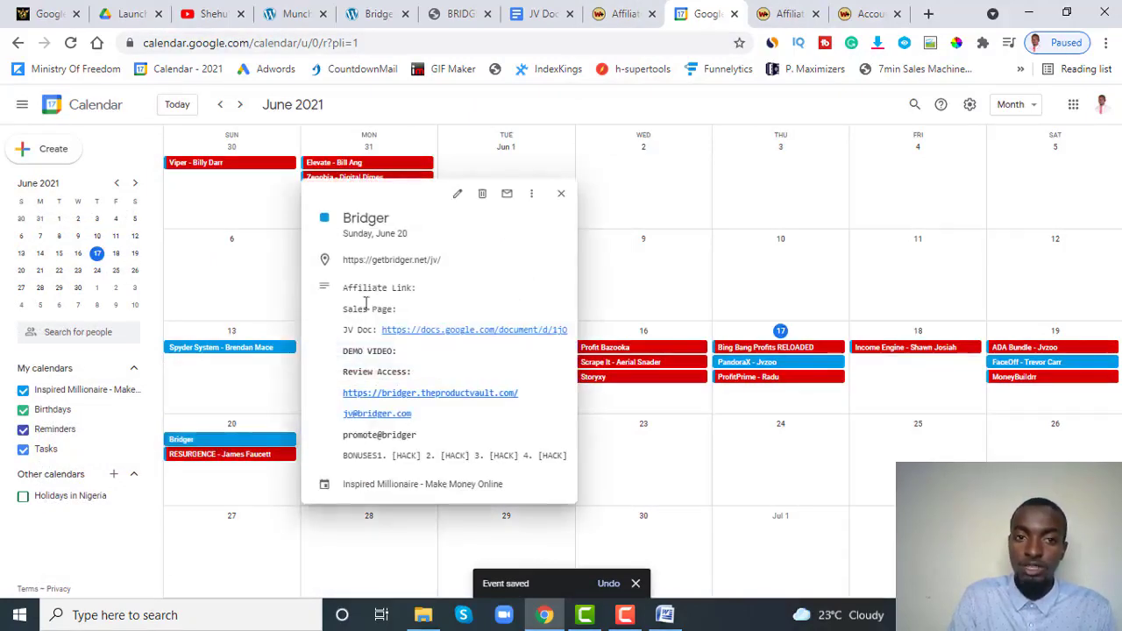
{"action": "left_click", "coordinate": [458, 197]}
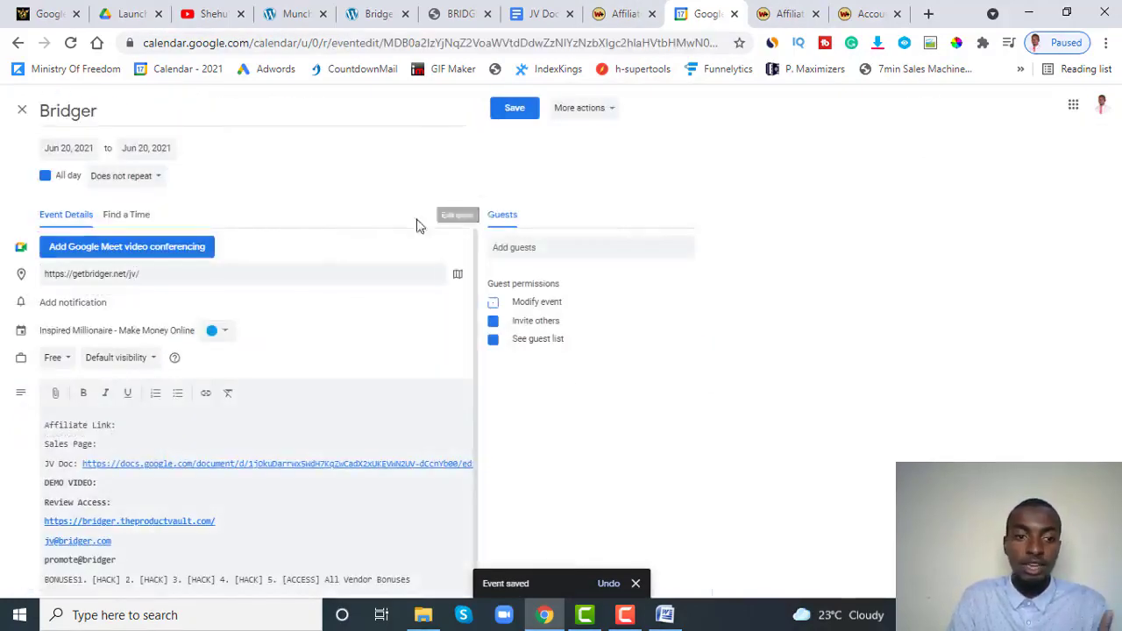
{"action": "left_click", "coordinate": [226, 332]}
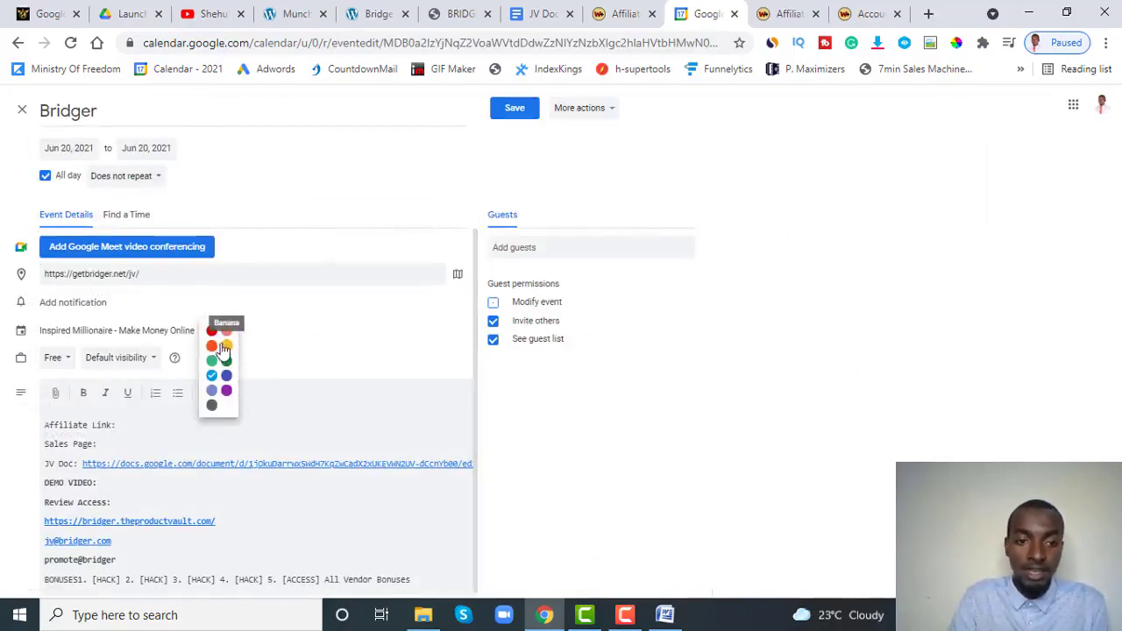
{"action": "left_click", "coordinate": [134, 425]}
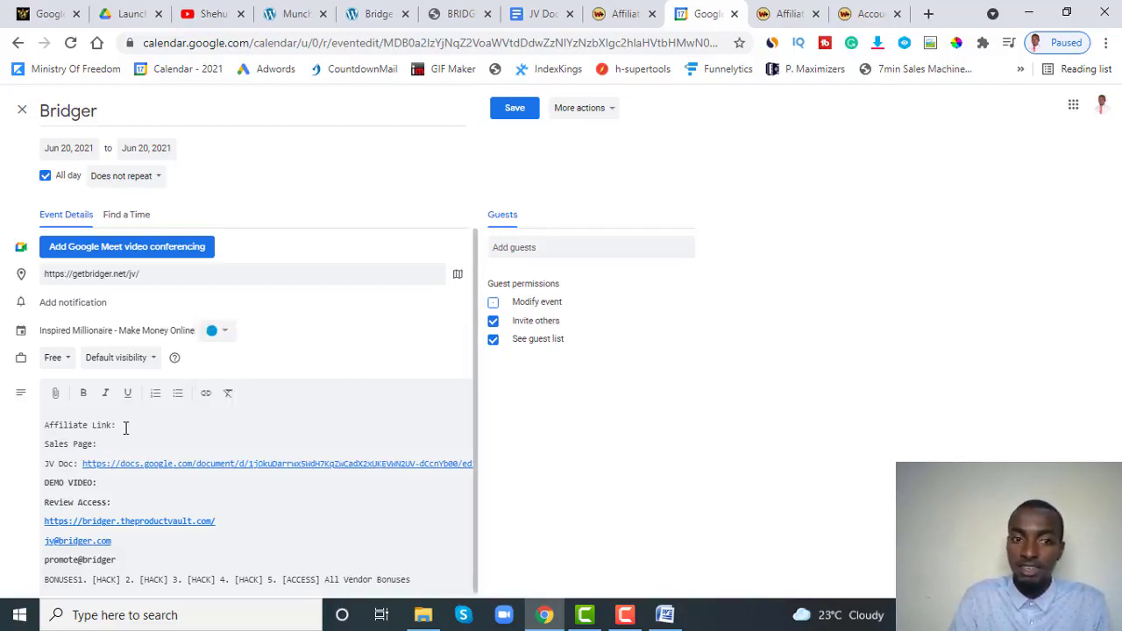
{"action": "left_click", "coordinate": [516, 108]}
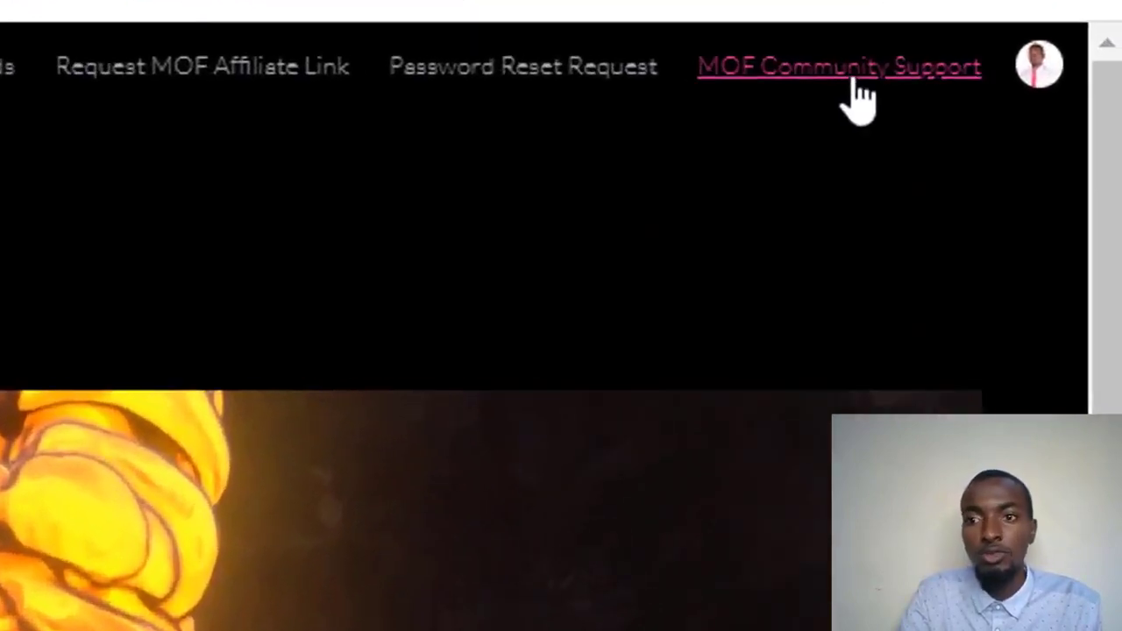
Open MOF Community Support in a new tab from the Ministry of Freedom course page and view the Affiliate Link Requests topic.
{"action": "right_click", "coordinate": [858, 98]}
{"action": "left_click", "coordinate": [715, 109]}
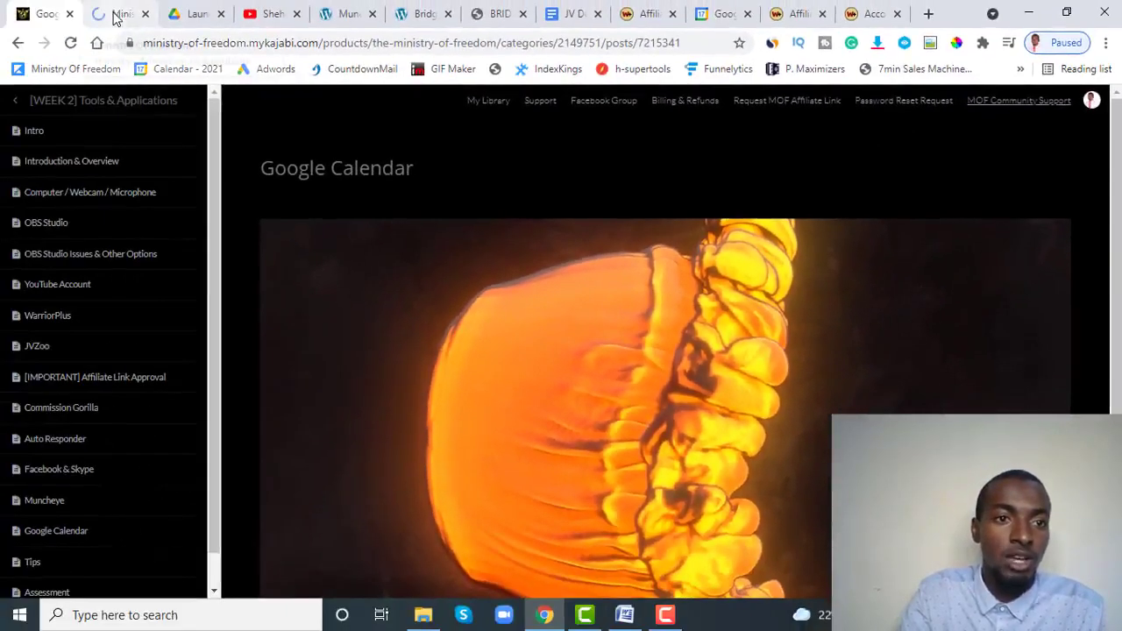
{"action": "left_click", "coordinate": [118, 14]}
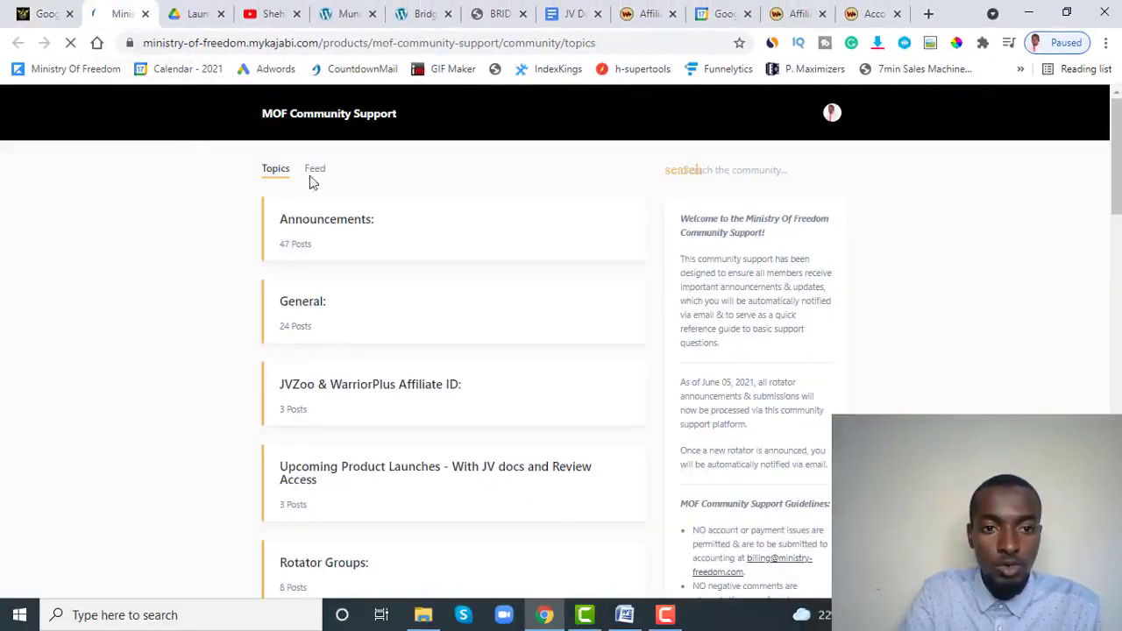
{"action": "scroll", "coordinate": [344, 331], "scroll_direction": "down", "scroll_amount": 5}
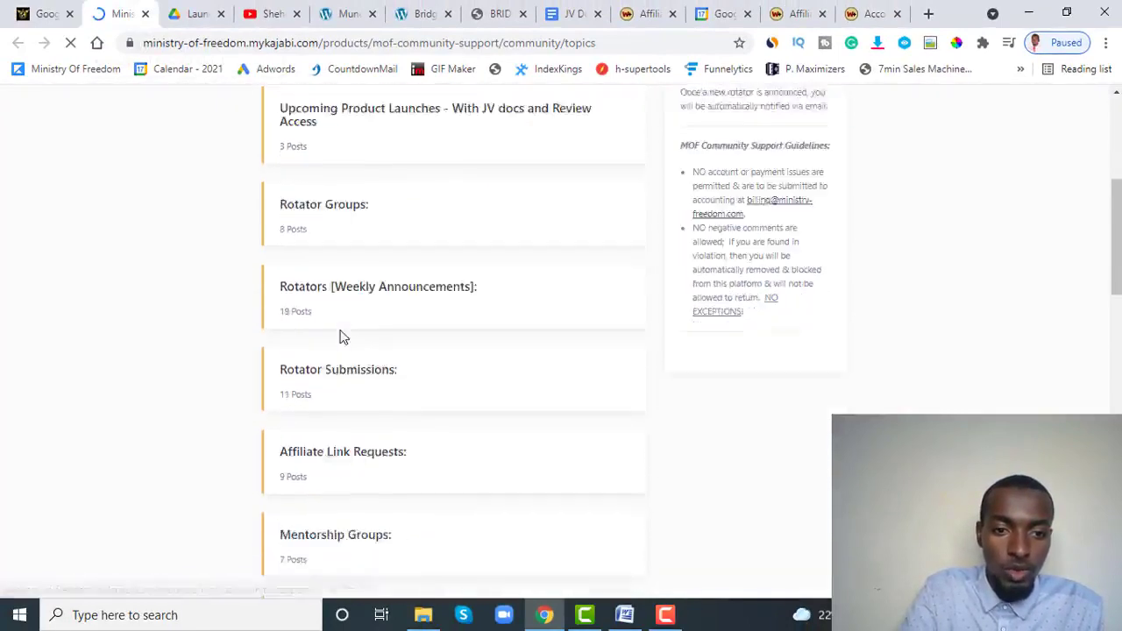
{"action": "scroll", "coordinate": [341, 337], "scroll_direction": "down", "scroll_amount": 1}
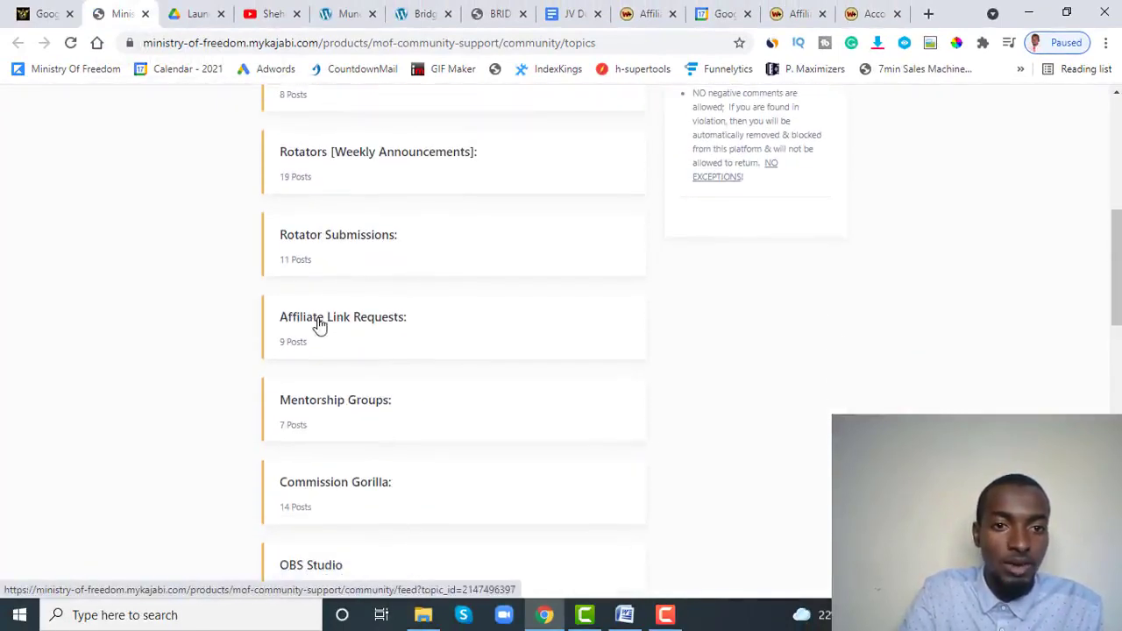
{"action": "left_click", "coordinate": [320, 325]}
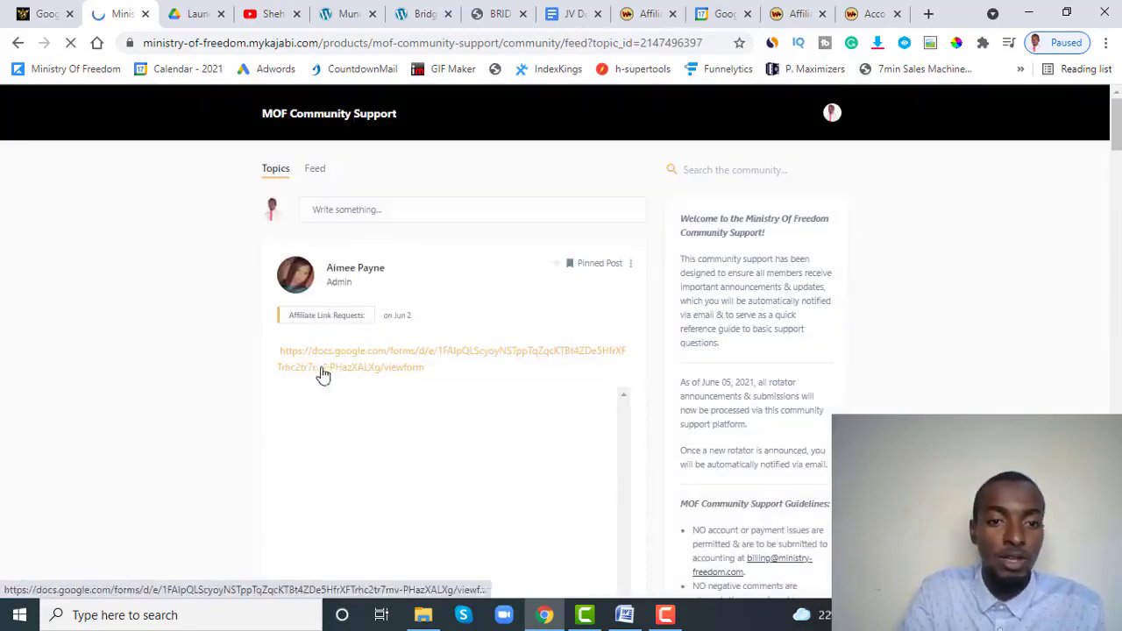
Open the Affiliate Link Approval Request Form linked in the pinned Affiliate Link Requests post in a new tab and view it.
{"action": "scroll", "coordinate": [218, 356], "scroll_direction": "down", "scroll_amount": 2}
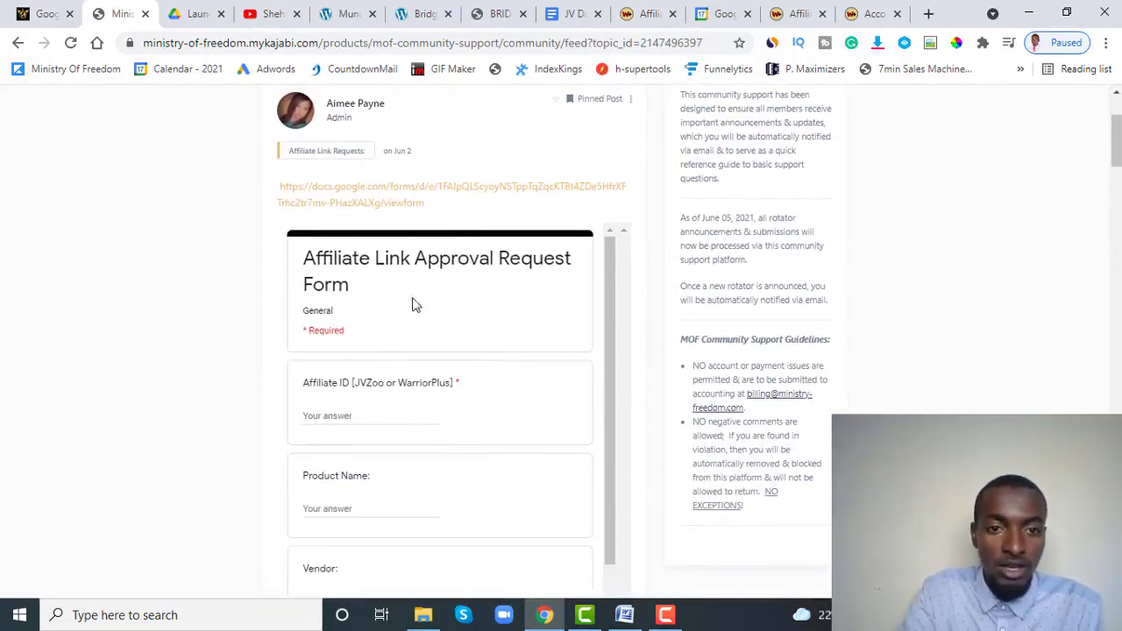
{"action": "scroll", "coordinate": [383, 313], "scroll_direction": "down", "scroll_amount": 1}
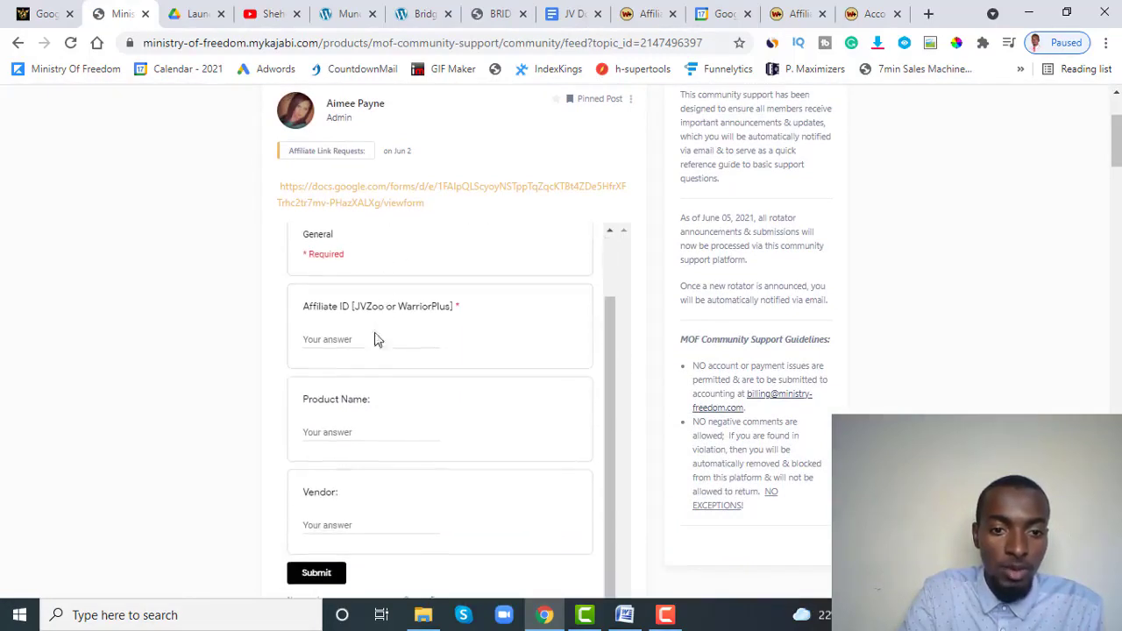
{"action": "scroll", "coordinate": [349, 427], "scroll_direction": "up", "scroll_amount": 1}
{"action": "right_click", "coordinate": [338, 203]}
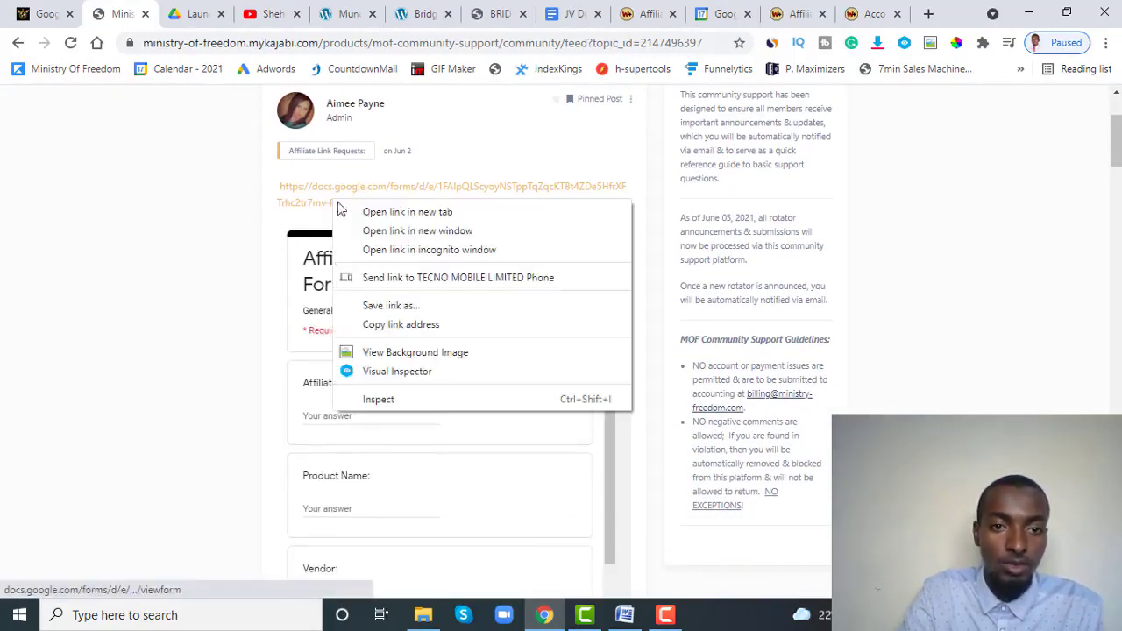
{"action": "left_click", "coordinate": [351, 214]}
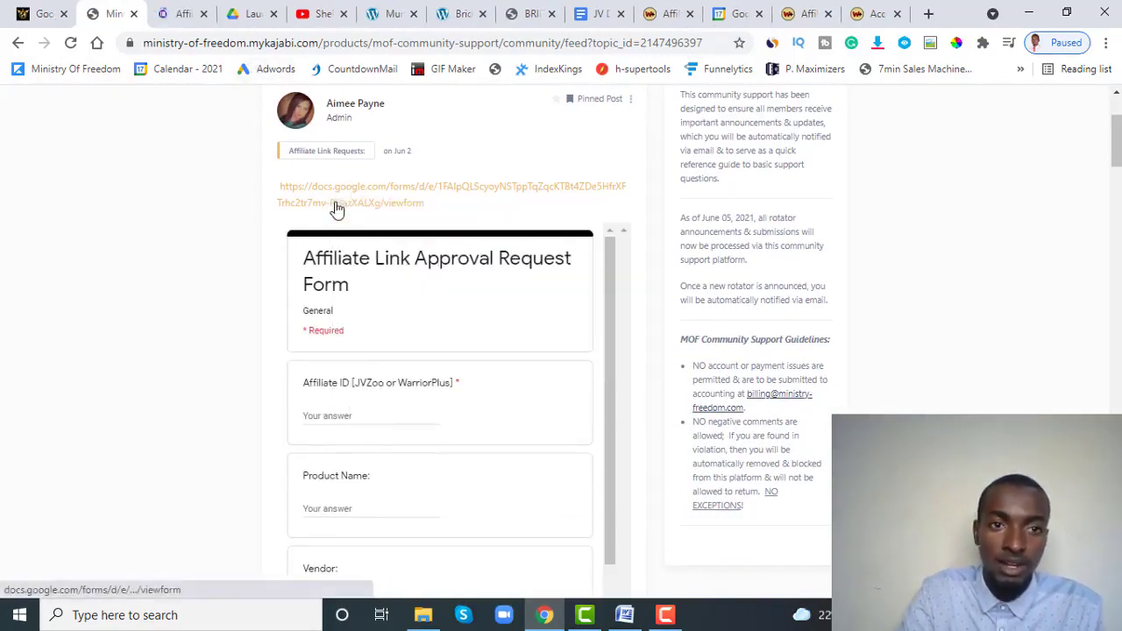
{"action": "left_click", "coordinate": [186, 11]}
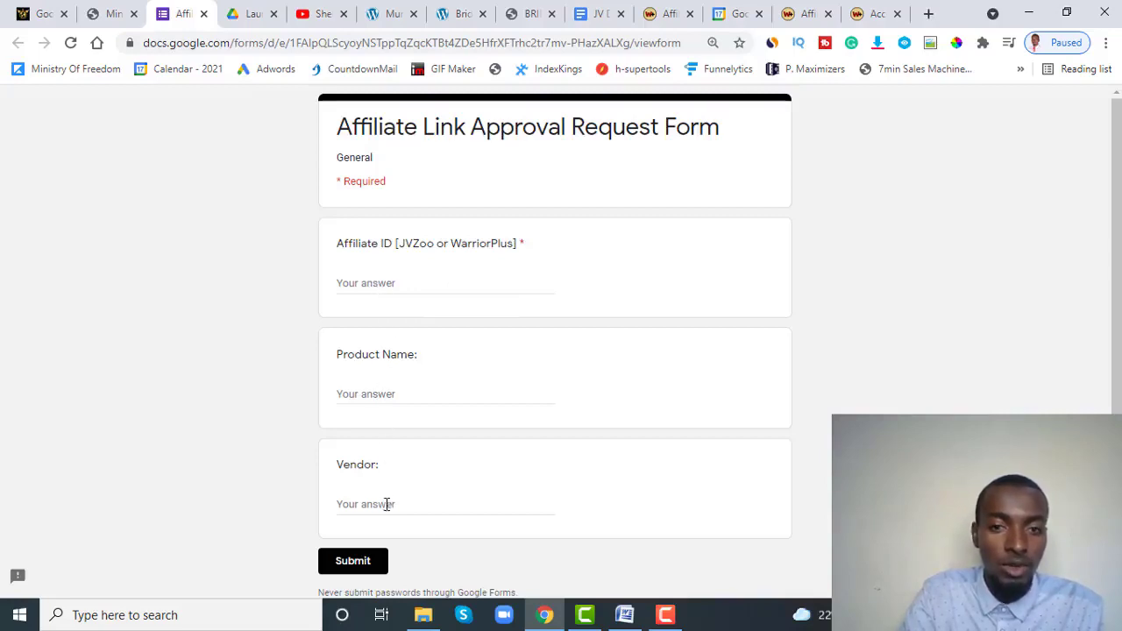
Look up the account username on the WarriorPlus offer page and enter it as the Affiliate ID in the request form.
{"action": "left_click", "coordinate": [667, 13]}
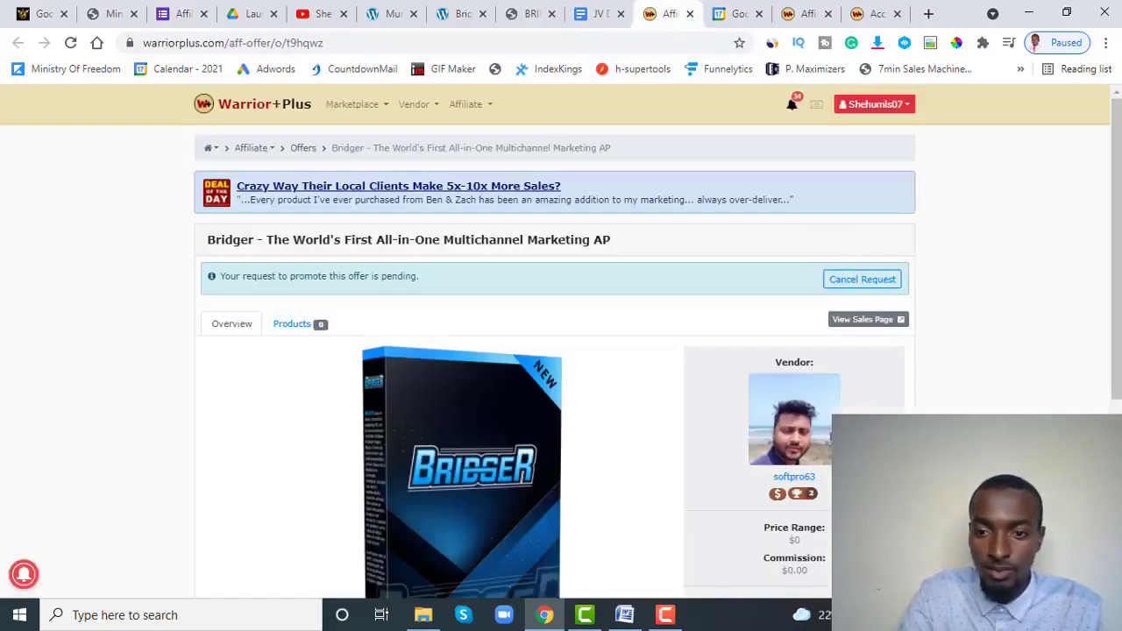
{"action": "left_click", "coordinate": [894, 103]}
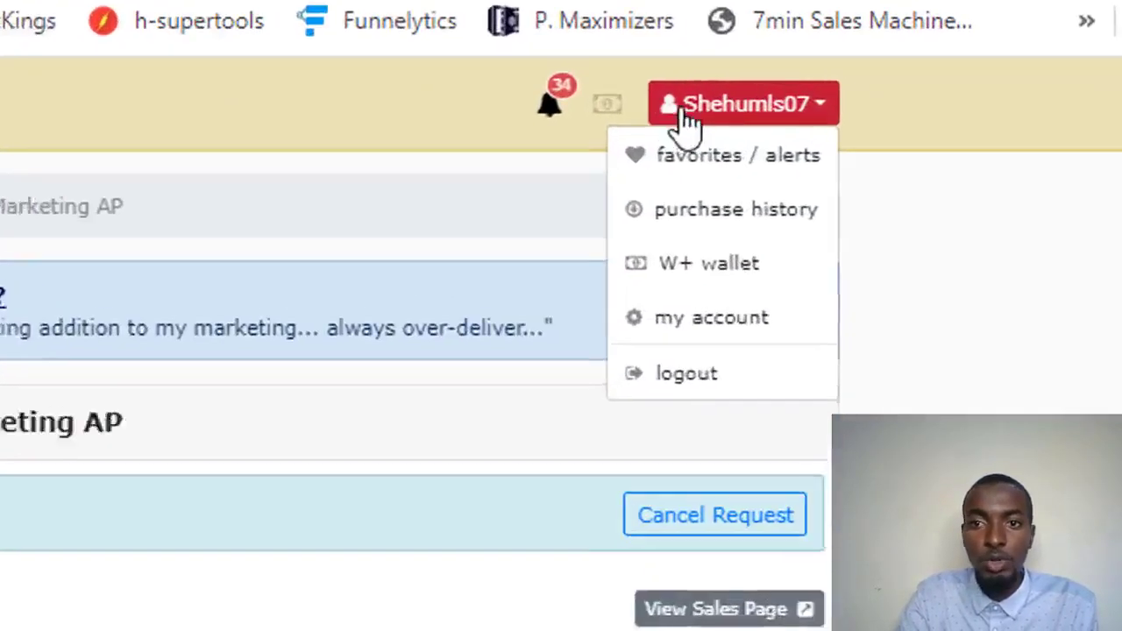
{"action": "mouse_move", "coordinate": [733, 93]}
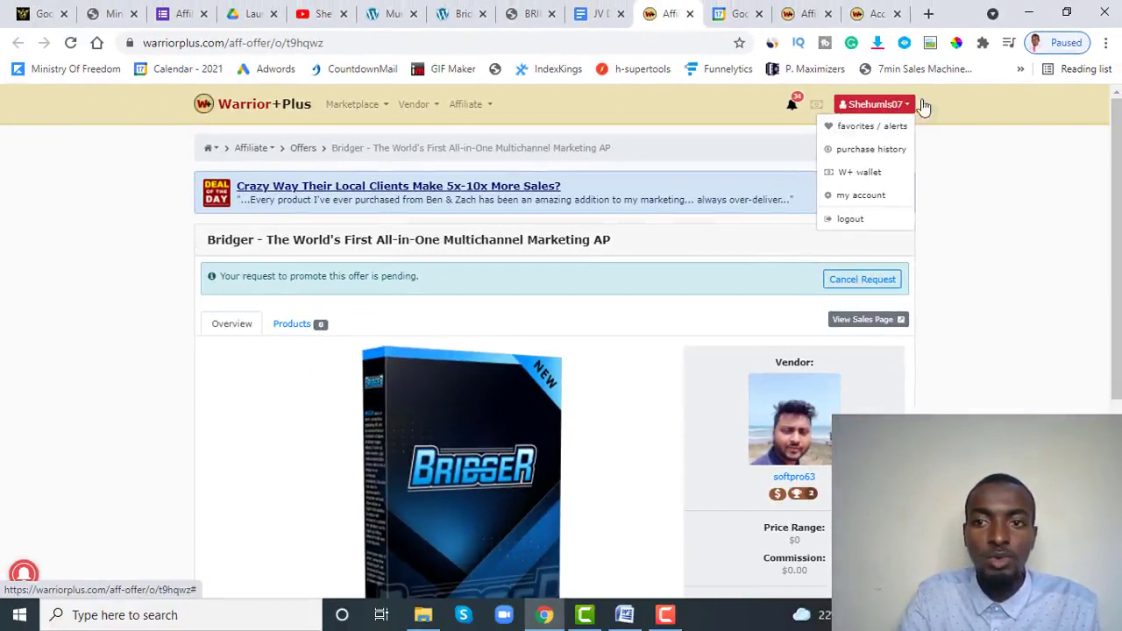
{"action": "left_click", "coordinate": [180, 14]}
{"action": "left_click", "coordinate": [423, 283]}
{"action": "type", "text": "shehumls07"}
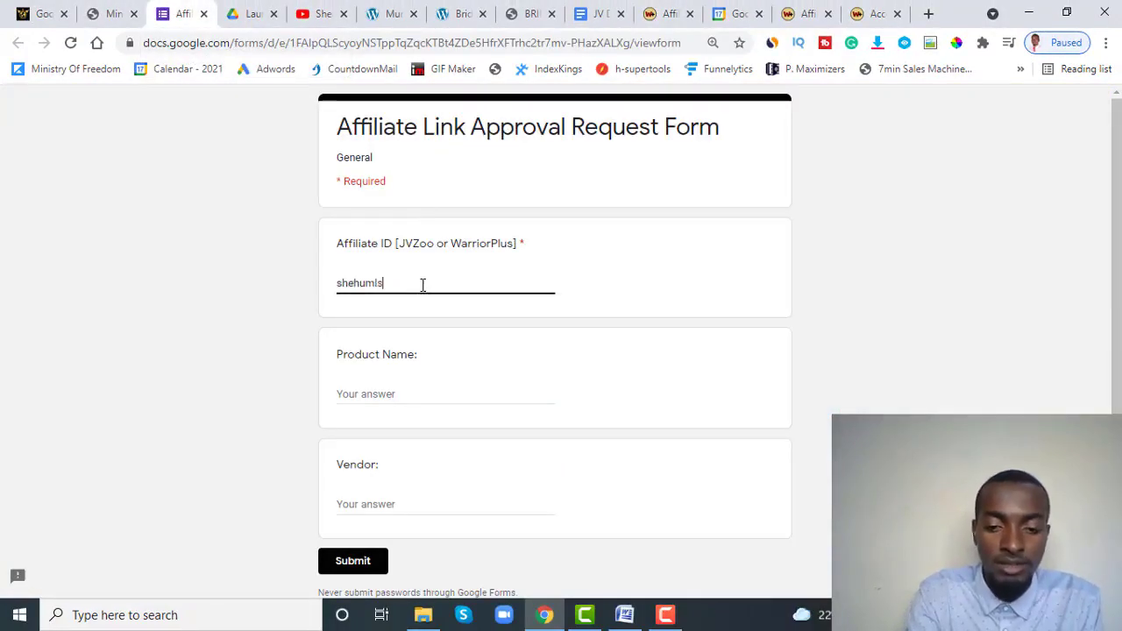
Copy "Bridger" from the WarriorPlus offer title into the request form's Product Name answer.
{"action": "left_click", "coordinate": [396, 394]}
{"action": "left_click", "coordinate": [668, 13]}
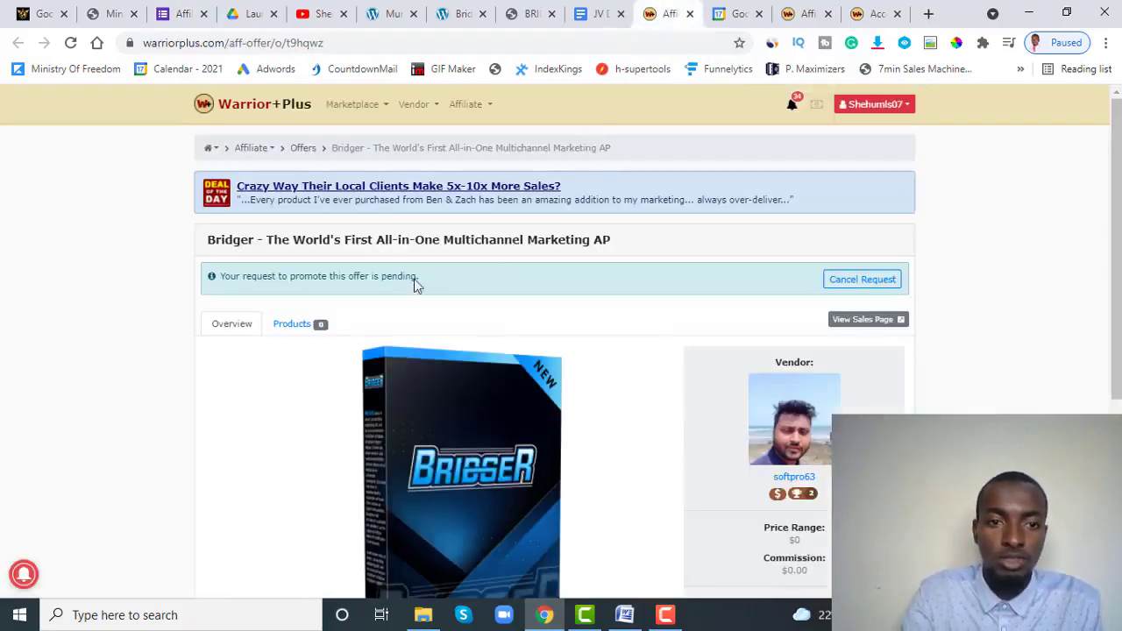
{"action": "left_click_drag", "start_coordinate": [257, 242], "coordinate": [213, 246]}
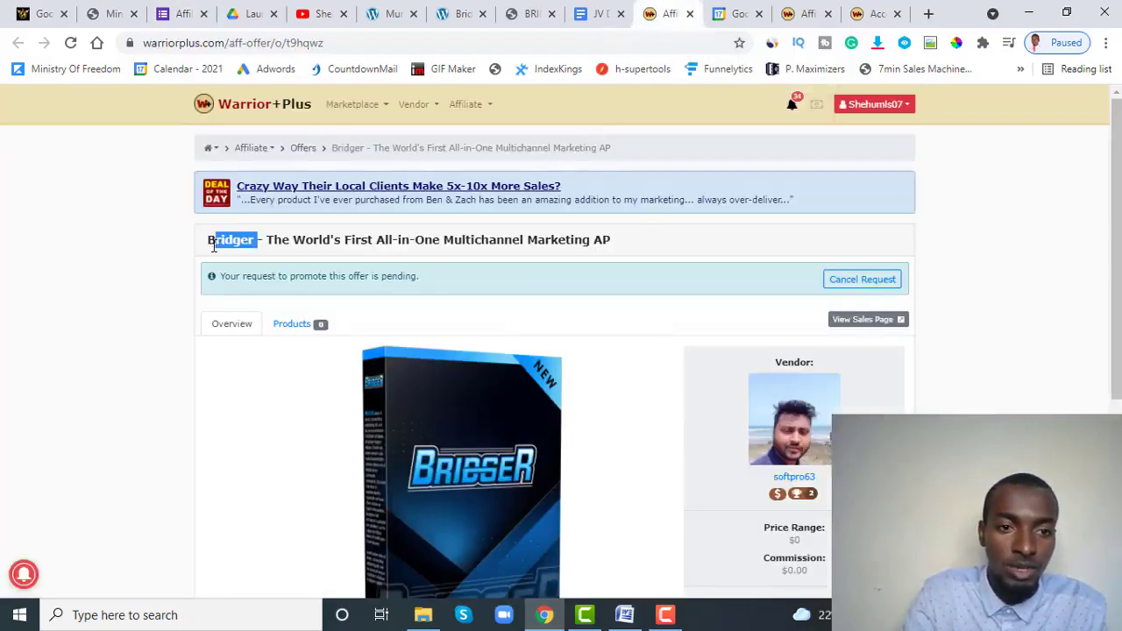
{"action": "right_click", "coordinate": [215, 243]}
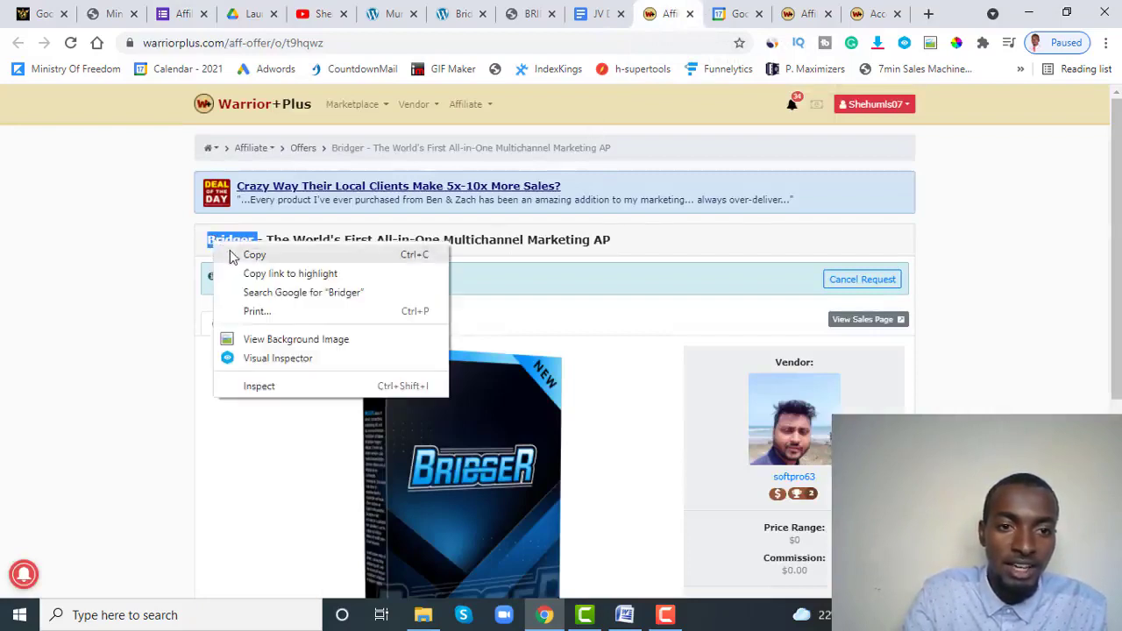
{"action": "left_click", "coordinate": [247, 254]}
{"action": "left_click", "coordinate": [181, 14]}
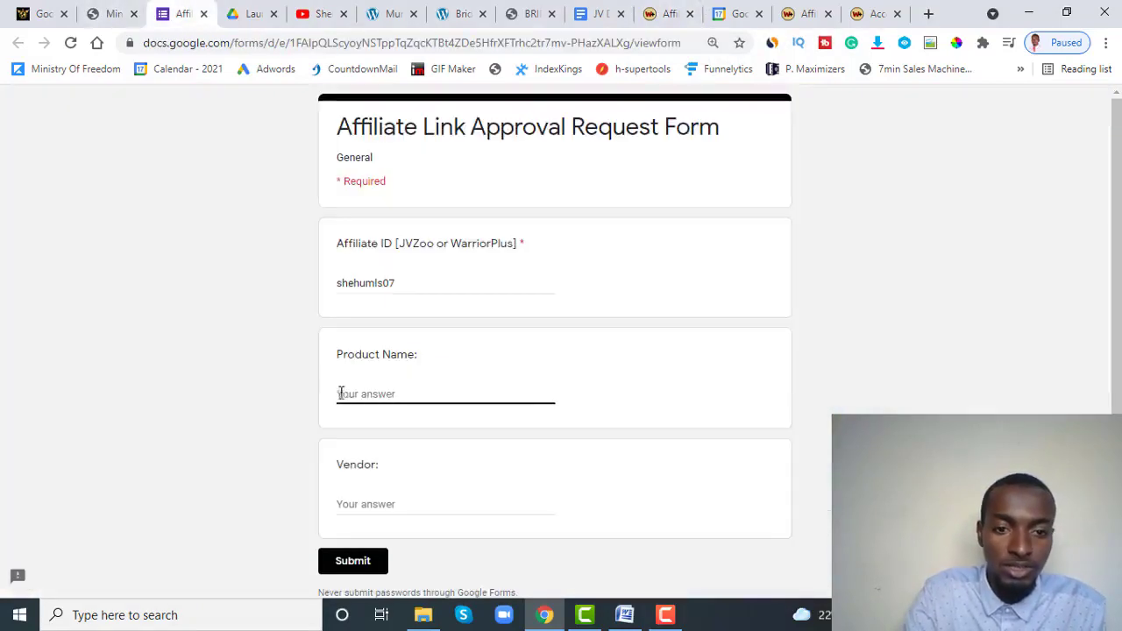
{"action": "key", "text": "ctrl+v"}
Copy the vendor's name, without "et al", from the MunchEye Bridger launch page into the request form's Vendor answer.
{"action": "left_click", "coordinate": [372, 505]}
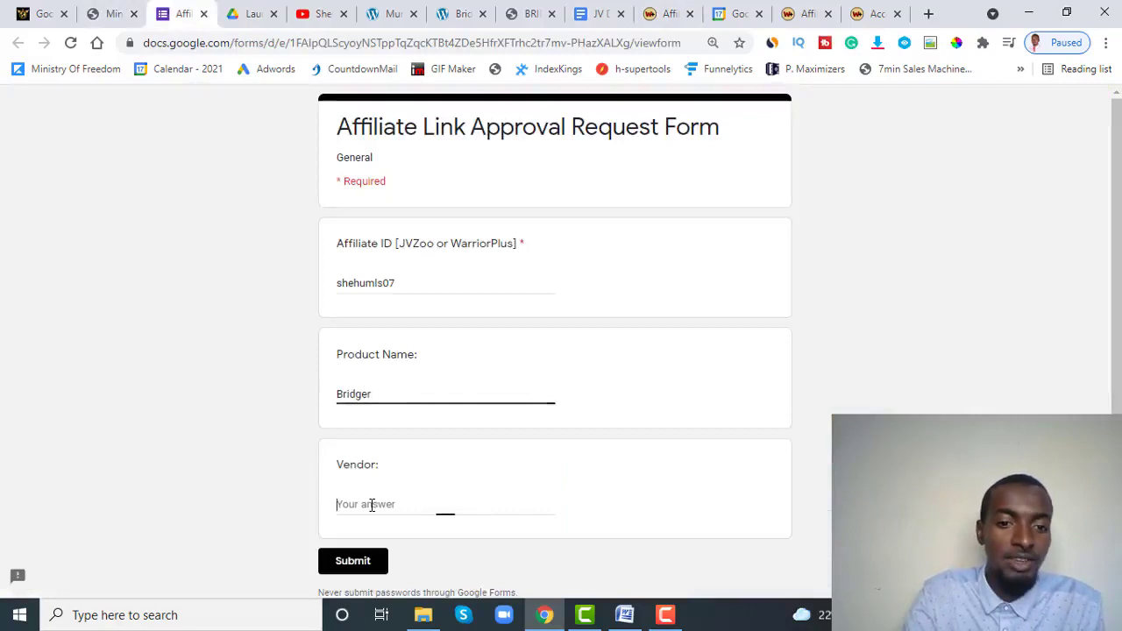
{"action": "left_click", "coordinate": [469, 15]}
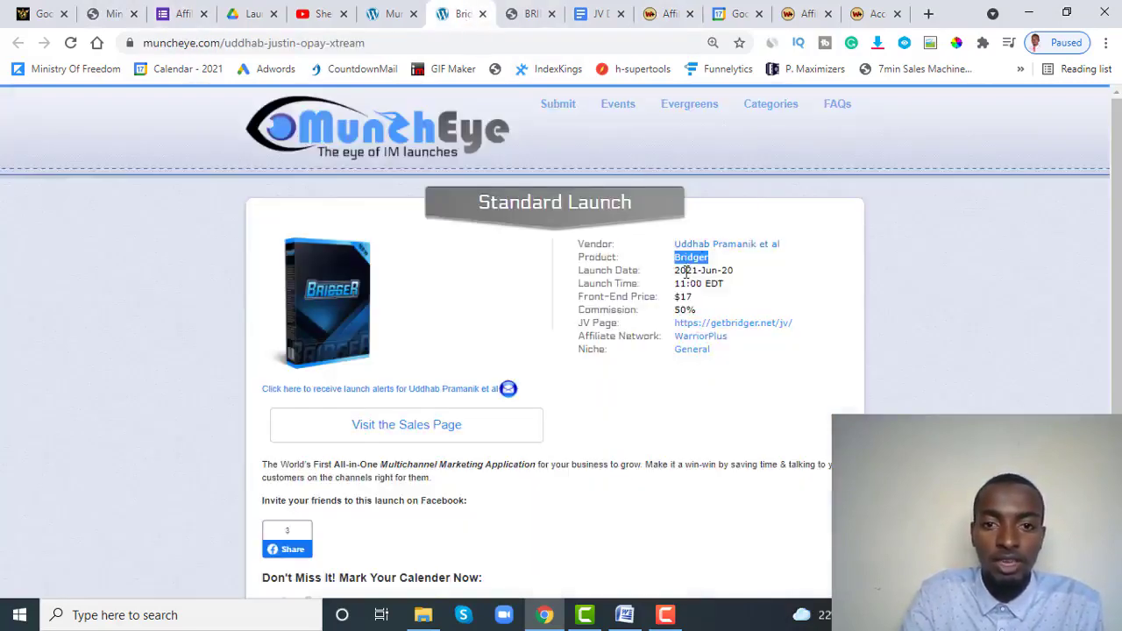
{"action": "left_click", "coordinate": [390, 14]}
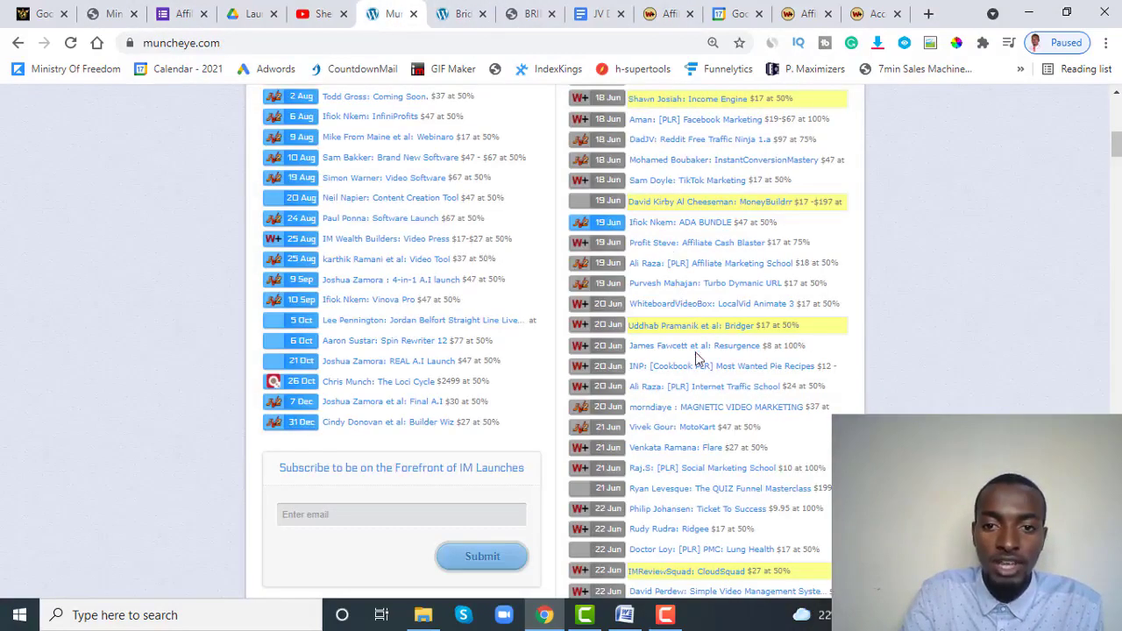
{"action": "left_click", "coordinate": [468, 13]}
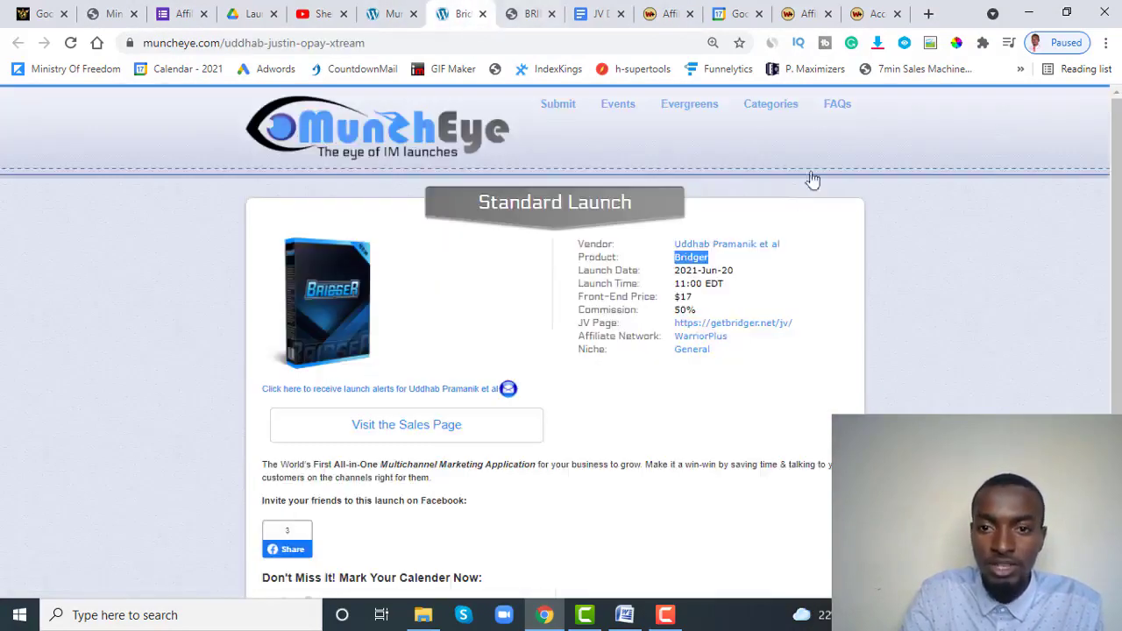
{"action": "mouse_move", "coordinate": [774, 258]}
{"action": "left_click_drag", "start_coordinate": [677, 246], "coordinate": [754, 245]}
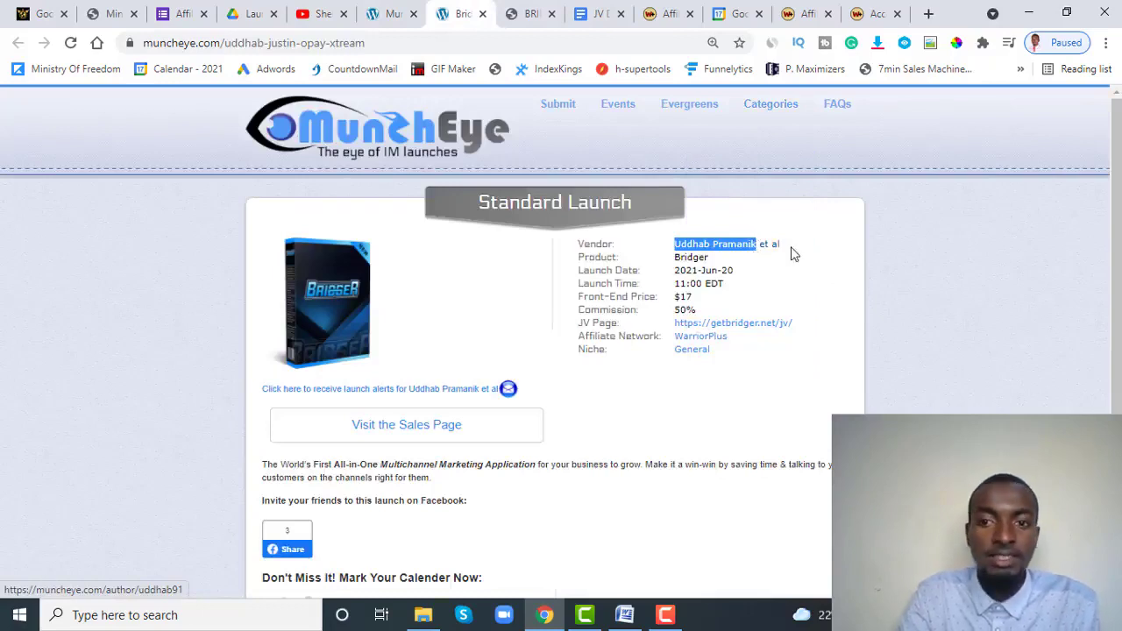
{"action": "left_click", "coordinate": [186, 7]}
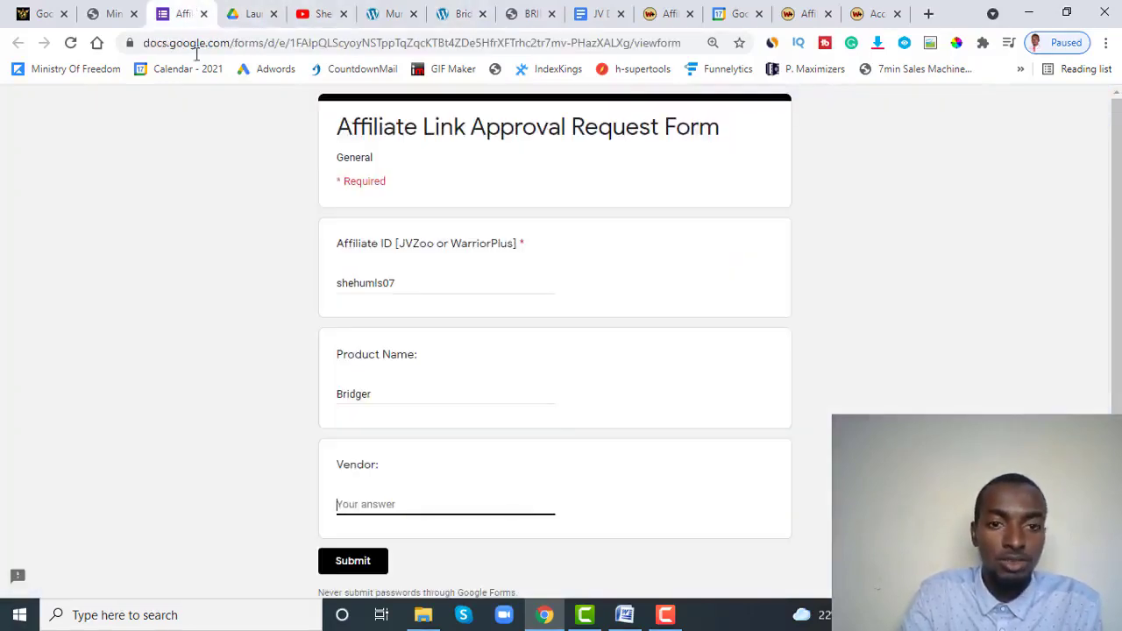
{"action": "key", "text": "ctrl+v"}
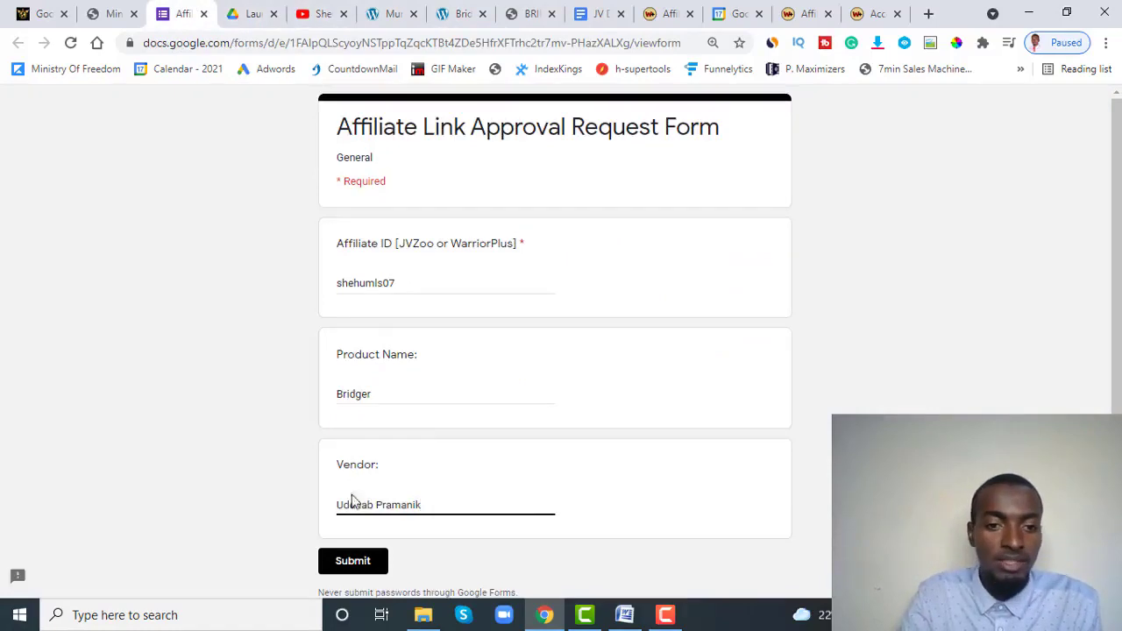
Review the completed Affiliate Link Approval Request Form and submit it.
{"action": "scroll", "coordinate": [383, 461], "scroll_direction": "down", "scroll_amount": 1}
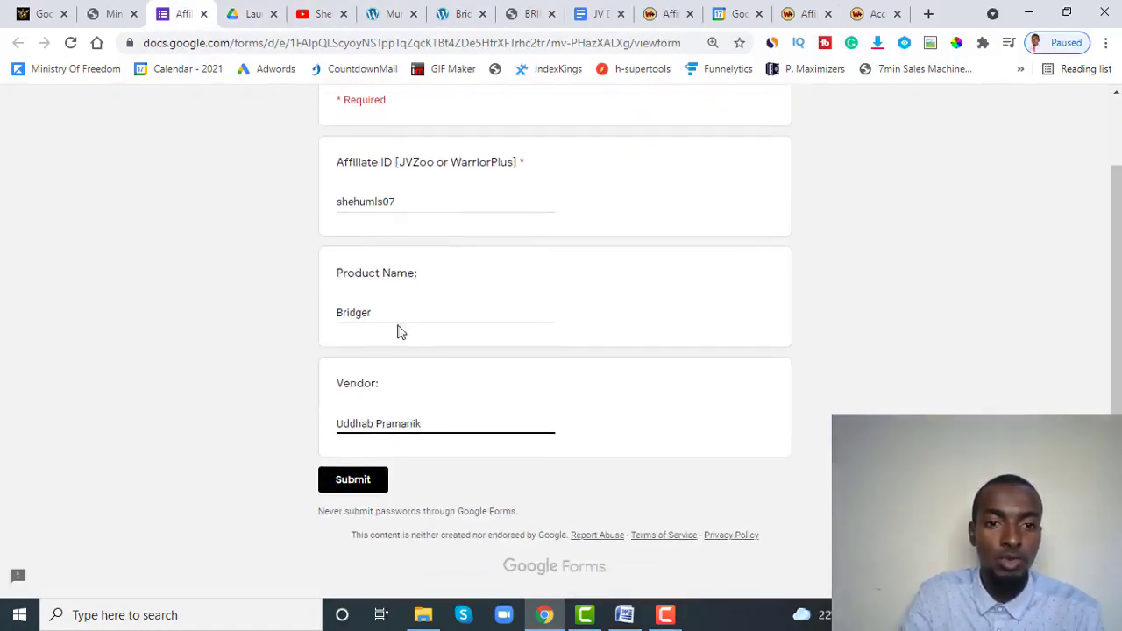
{"action": "scroll", "coordinate": [378, 235], "scroll_direction": "up", "scroll_amount": 1}
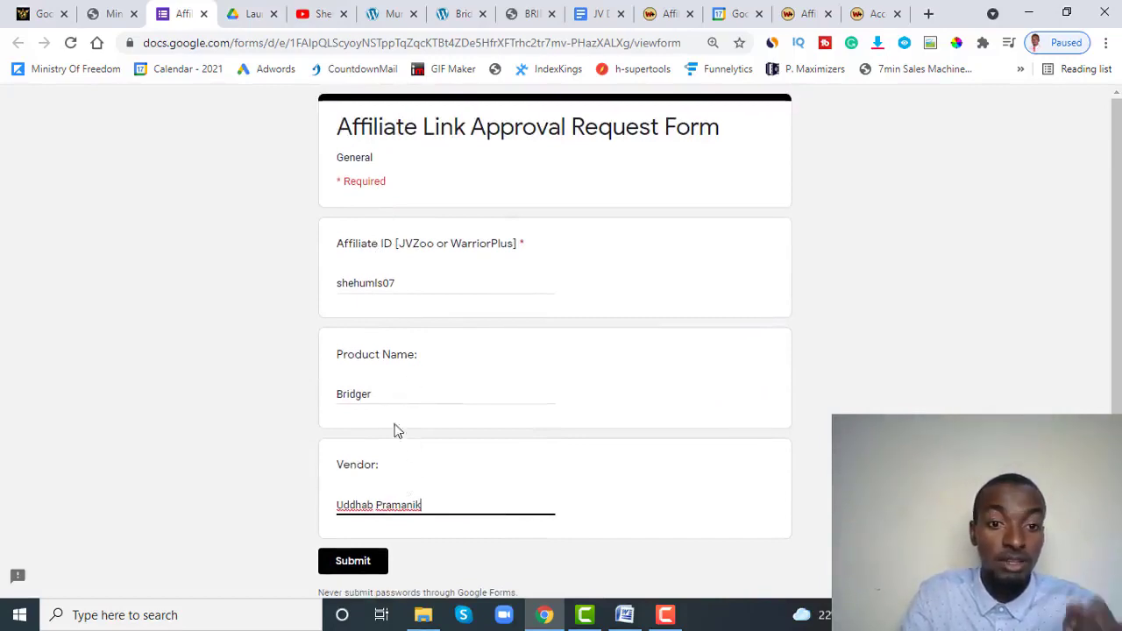
{"action": "scroll", "coordinate": [403, 456], "scroll_direction": "down", "scroll_amount": 2}
{"action": "left_click", "coordinate": [364, 479]}
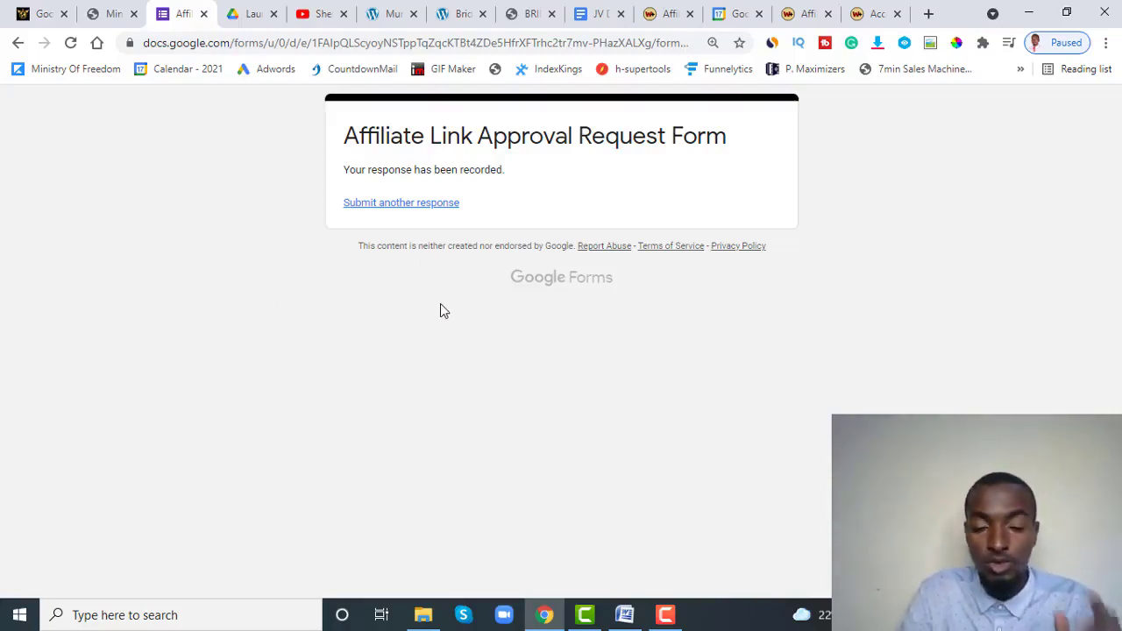
Retrace the route from the course page through the MOF Community Support topics to Affiliate Link Requests, and return to the submitted form.
{"action": "left_click", "coordinate": [110, 14]}
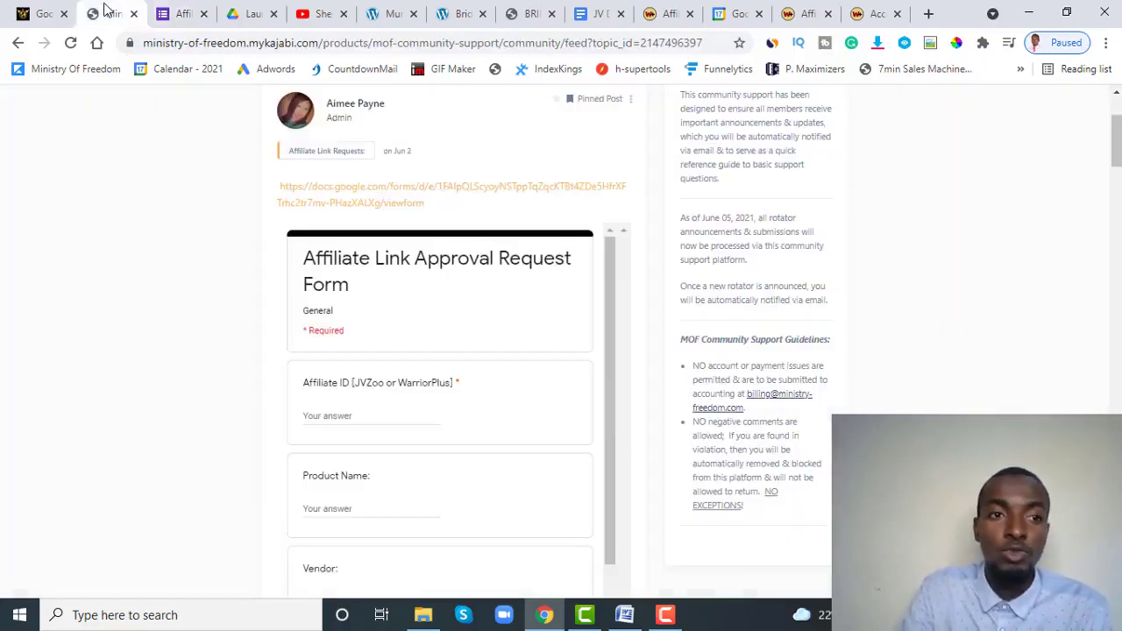
{"action": "left_click", "coordinate": [61, 9]}
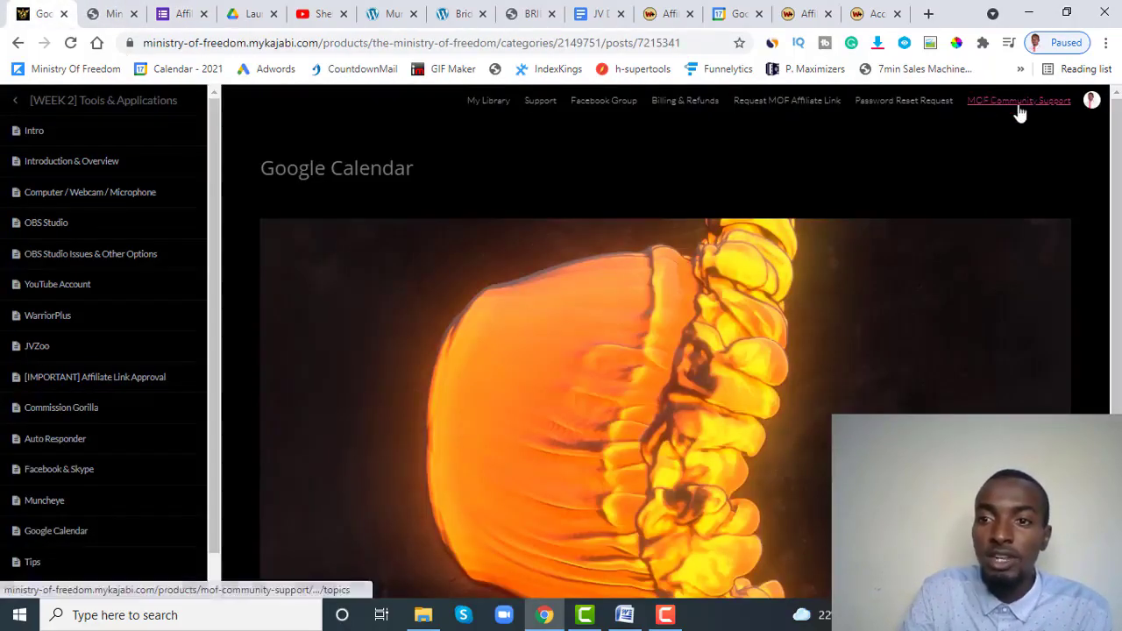
{"action": "left_click", "coordinate": [110, 16]}
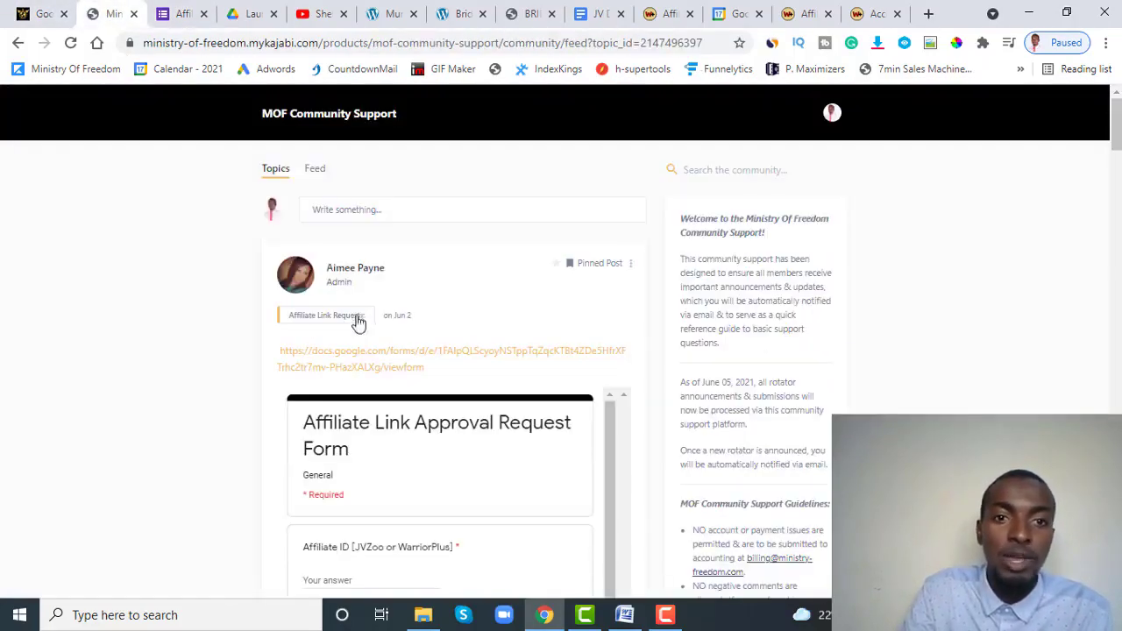
{"action": "left_click", "coordinate": [15, 46]}
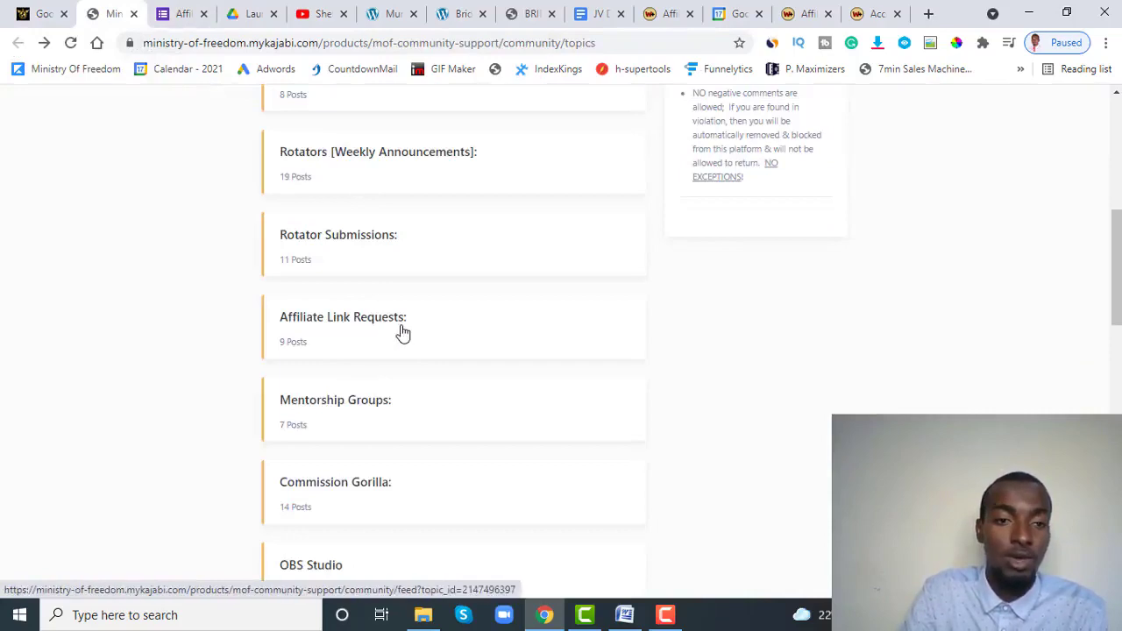
{"action": "left_click", "coordinate": [180, 13]}
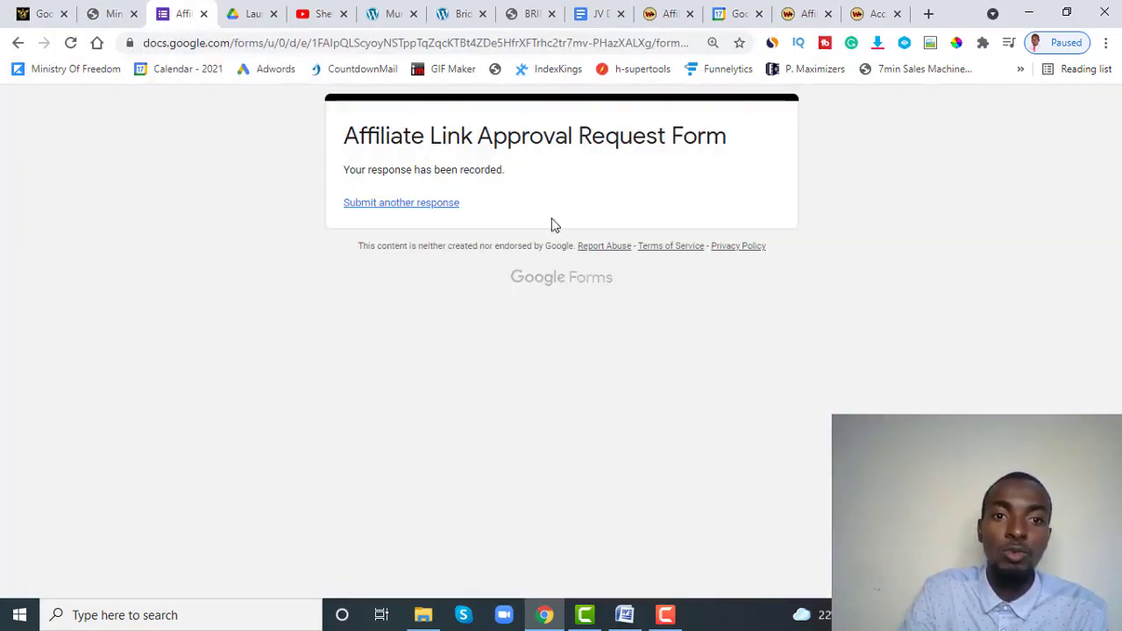